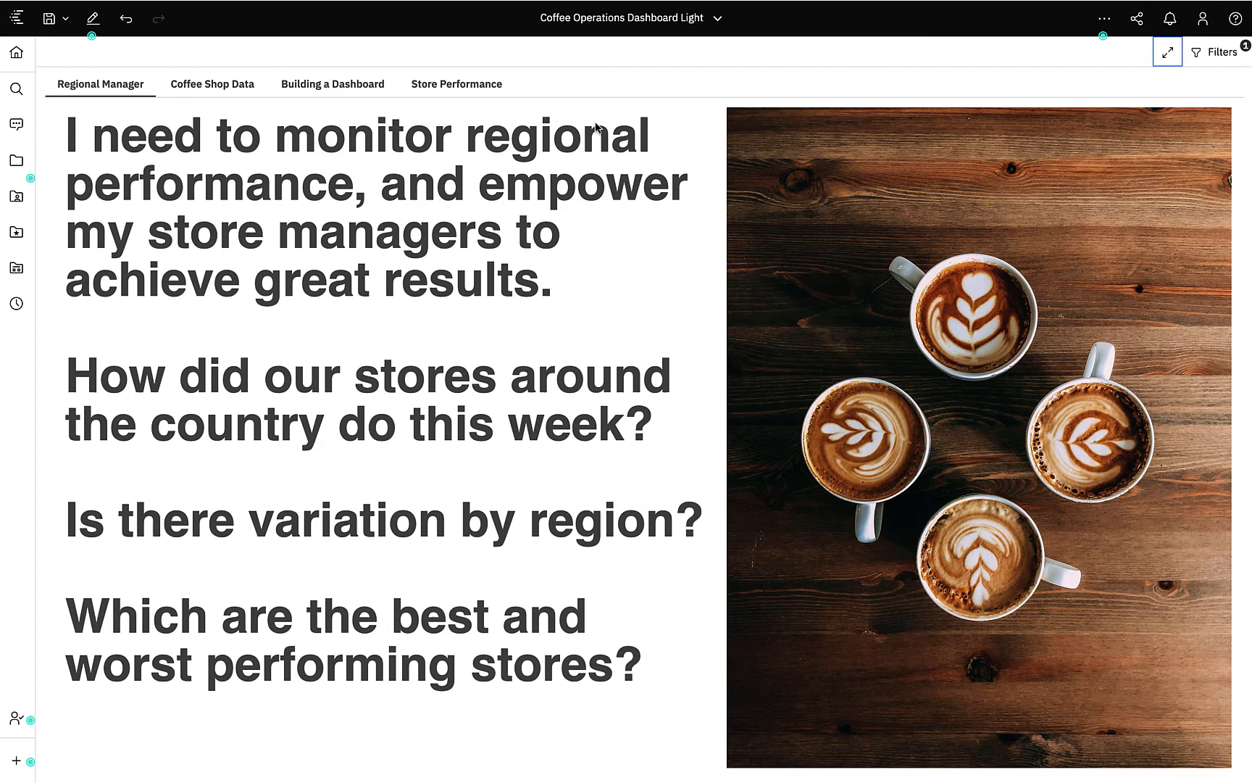
# Switch to the Coffee Shop Data page of the coffee operations dashboard.
pyautogui.click(218, 89)
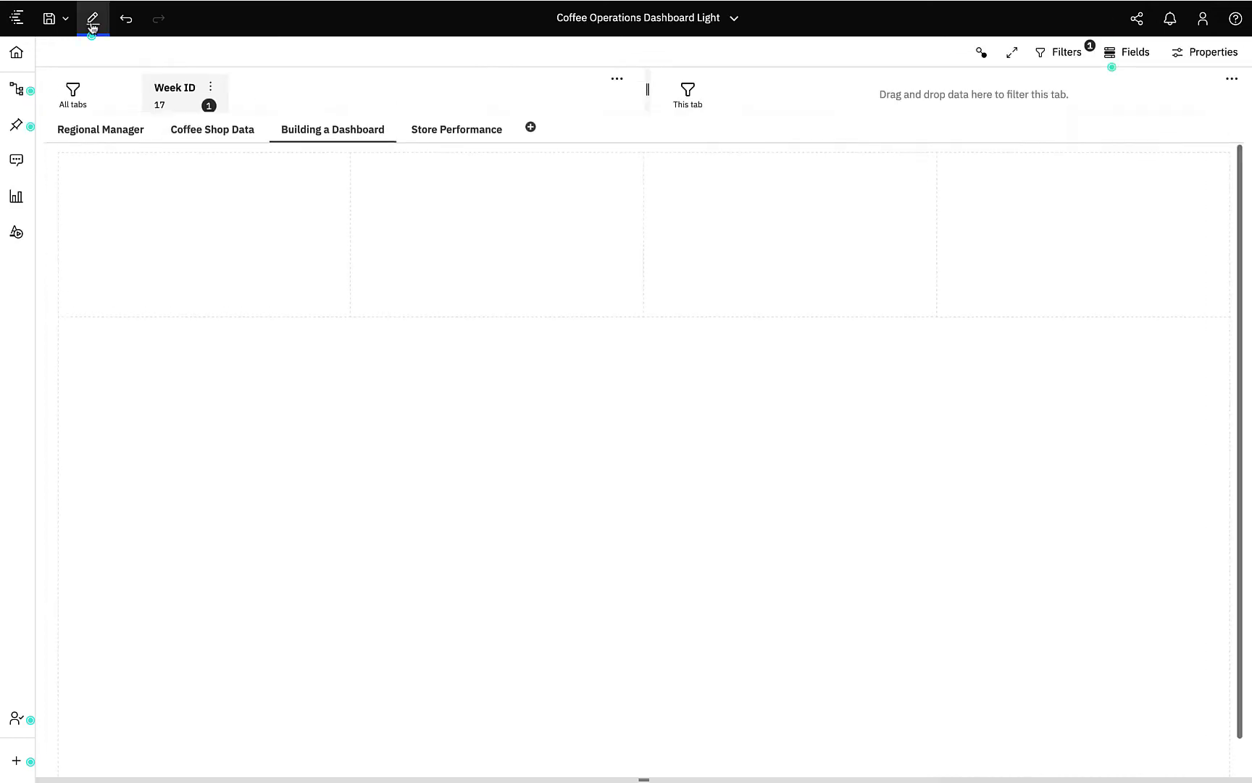
# Drag Sales Total, Weekly Sales Goal and Total Orders KPIs from Coffee sales and marketing into the top three tiles.
pyautogui.click(19, 93)
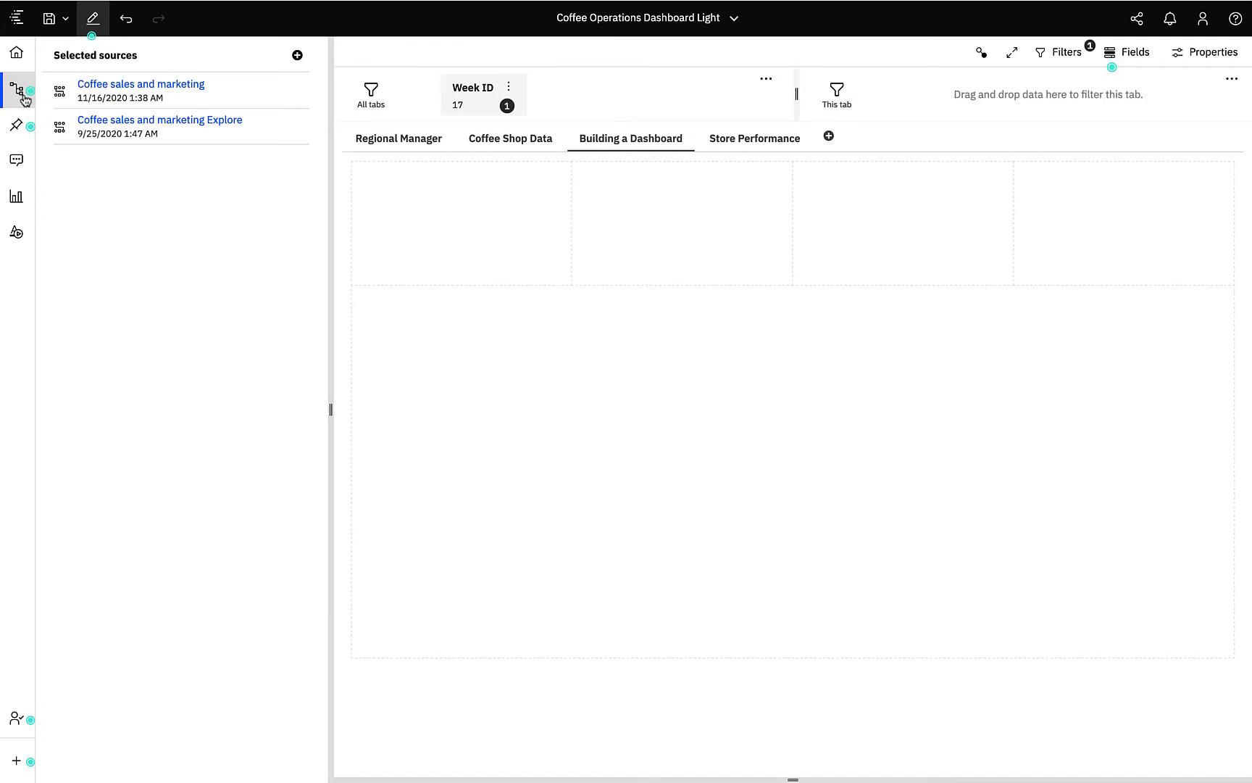
pyautogui.click(108, 96)
pyautogui.click(61, 145)
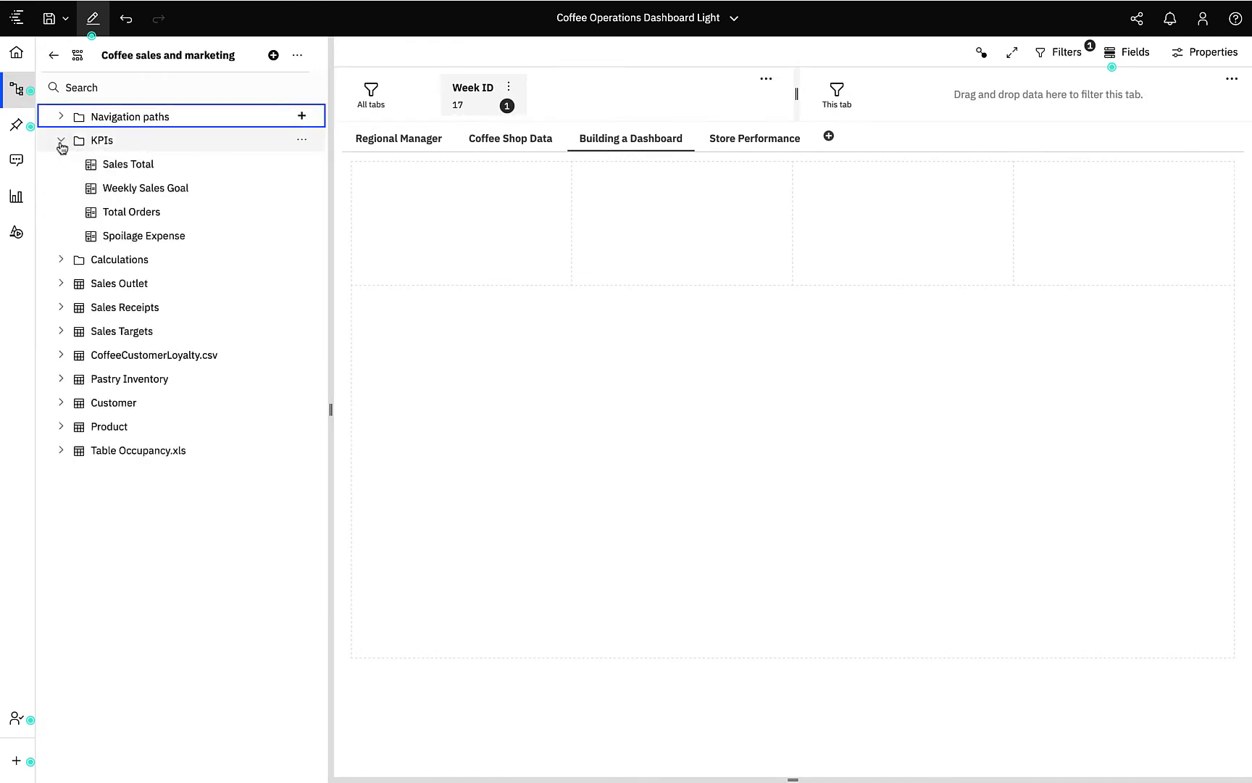
pyautogui.moveTo(113, 165); pyautogui.dragTo(464, 234)
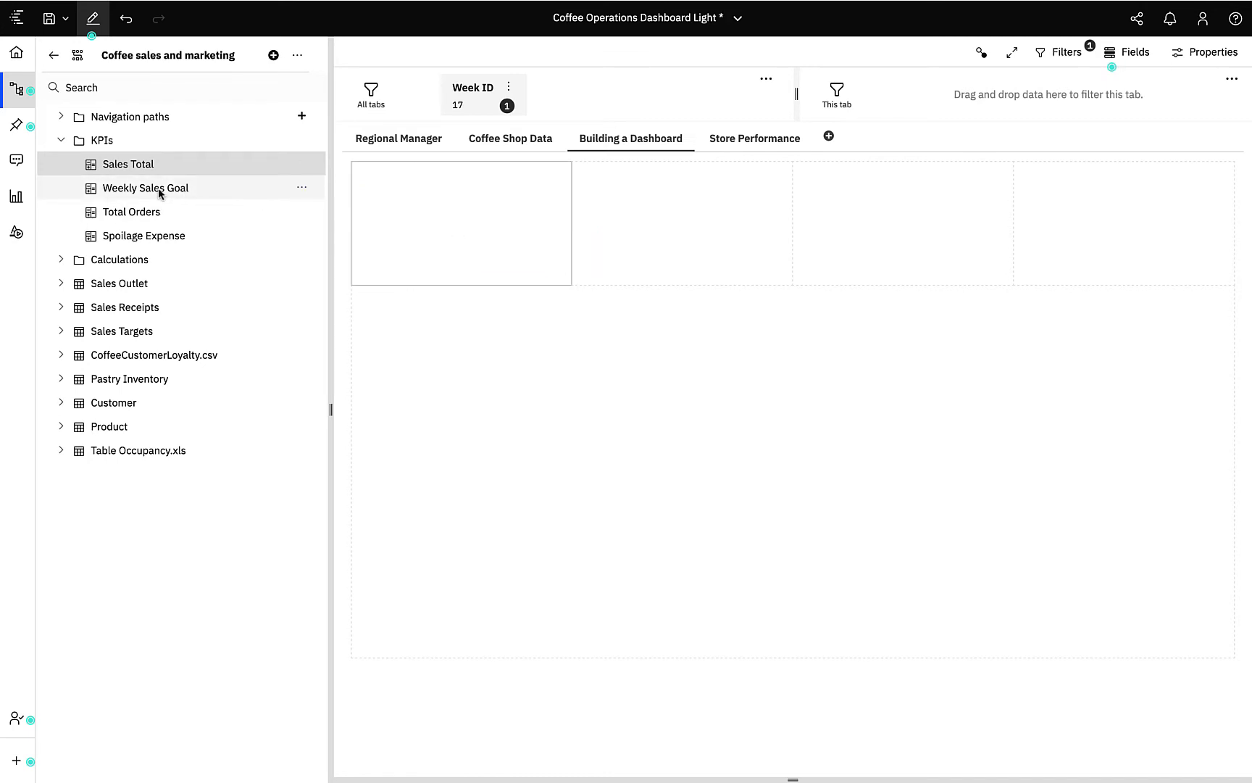
pyautogui.moveTo(159, 191); pyautogui.dragTo(682, 229)
pyautogui.moveTo(148, 217); pyautogui.dragTo(892, 225)
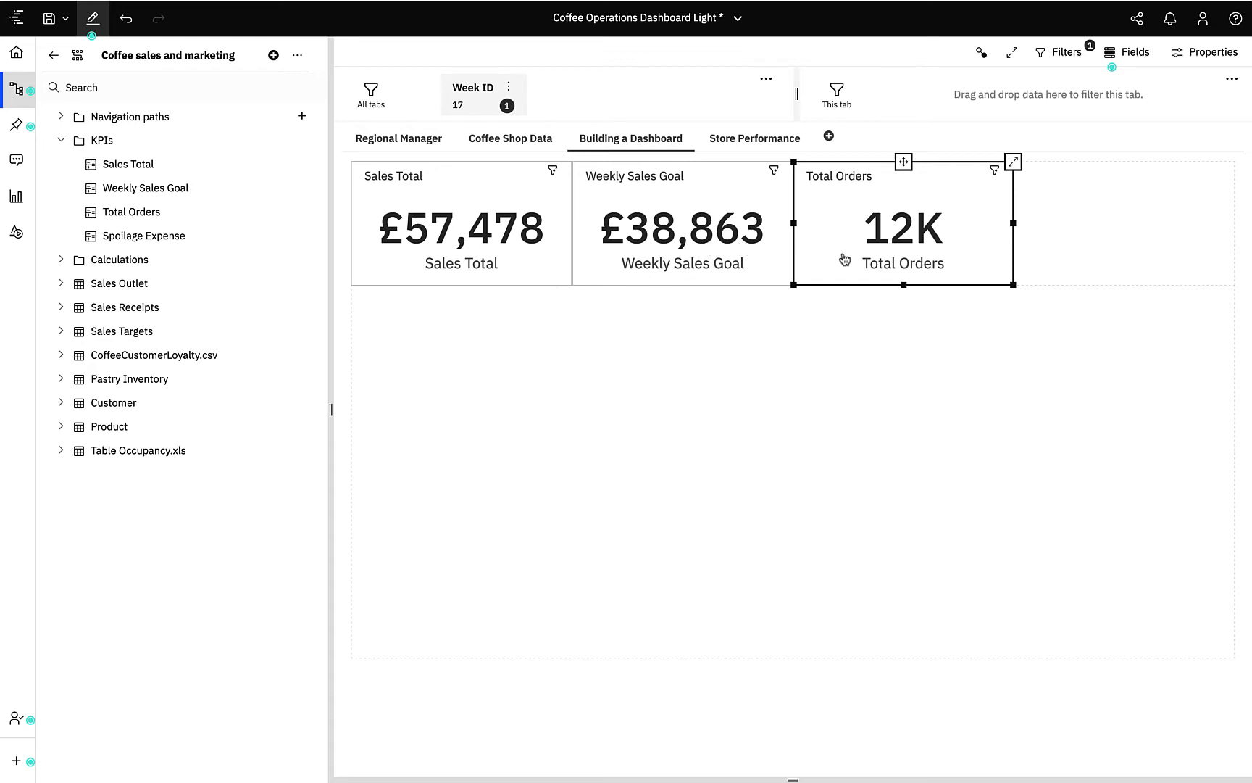
# Format Total Orders as an unabbreviated number so it reads 11,954.
pyautogui.moveTo(845, 259)
pyautogui.moveTo(805, 247)
pyautogui.click(661, 273)
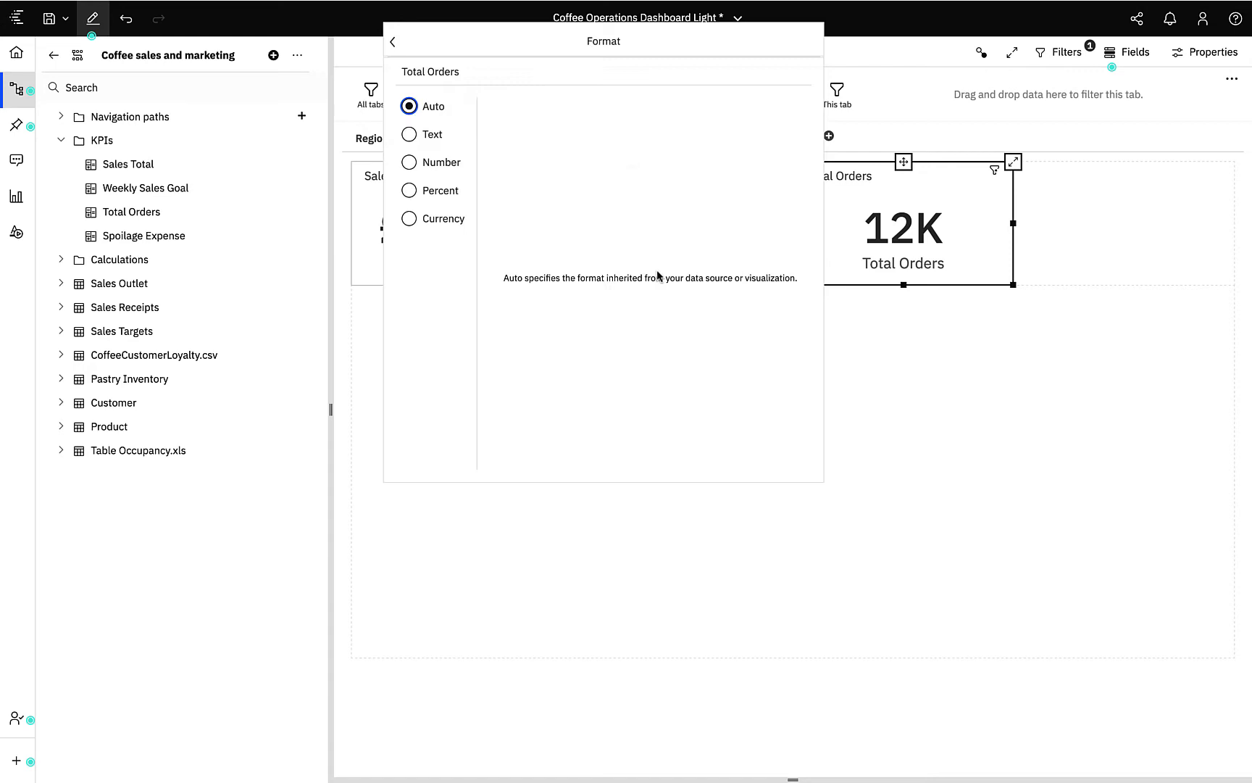
pyautogui.click(409, 162)
pyautogui.click(495, 178)
pyautogui.click(395, 43)
pyautogui.click(744, 386)
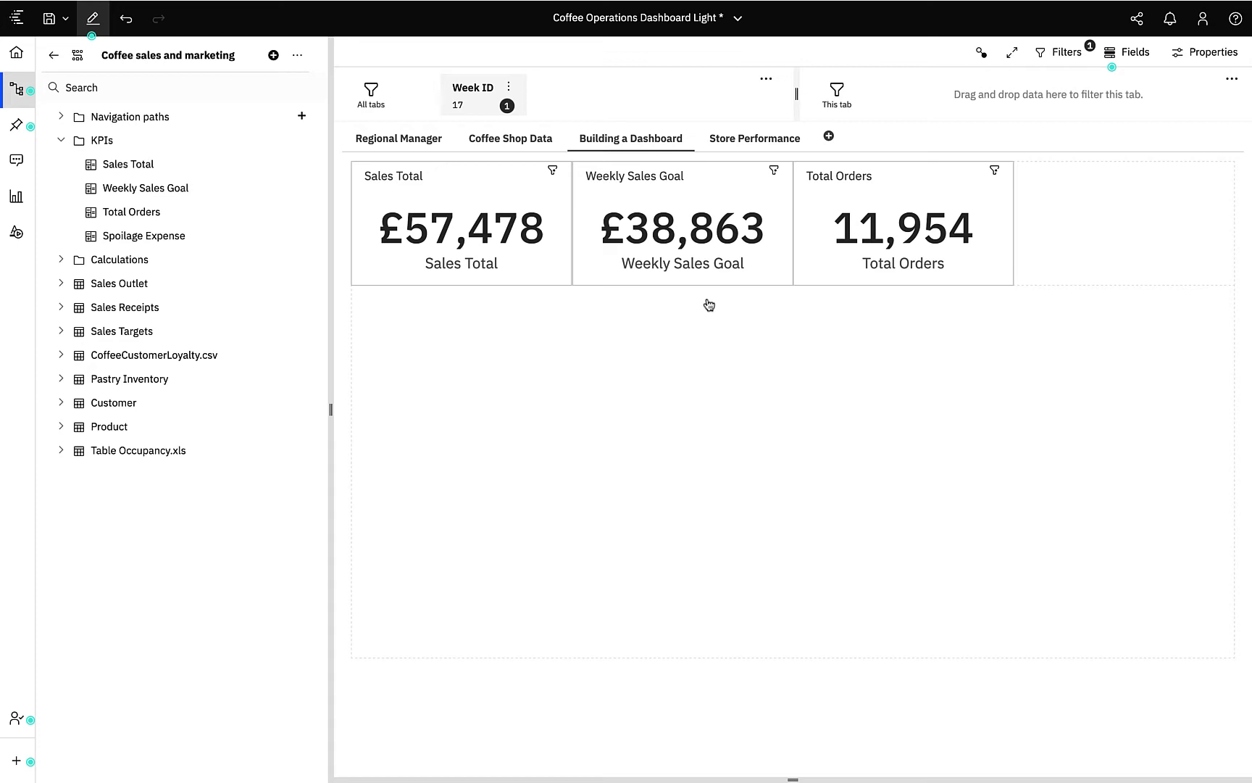
# Place the Spoilage Expense KPI (-£1,728) in the fourth top tile.
pyautogui.moveTo(684, 262); pyautogui.dragTo(652, 325)
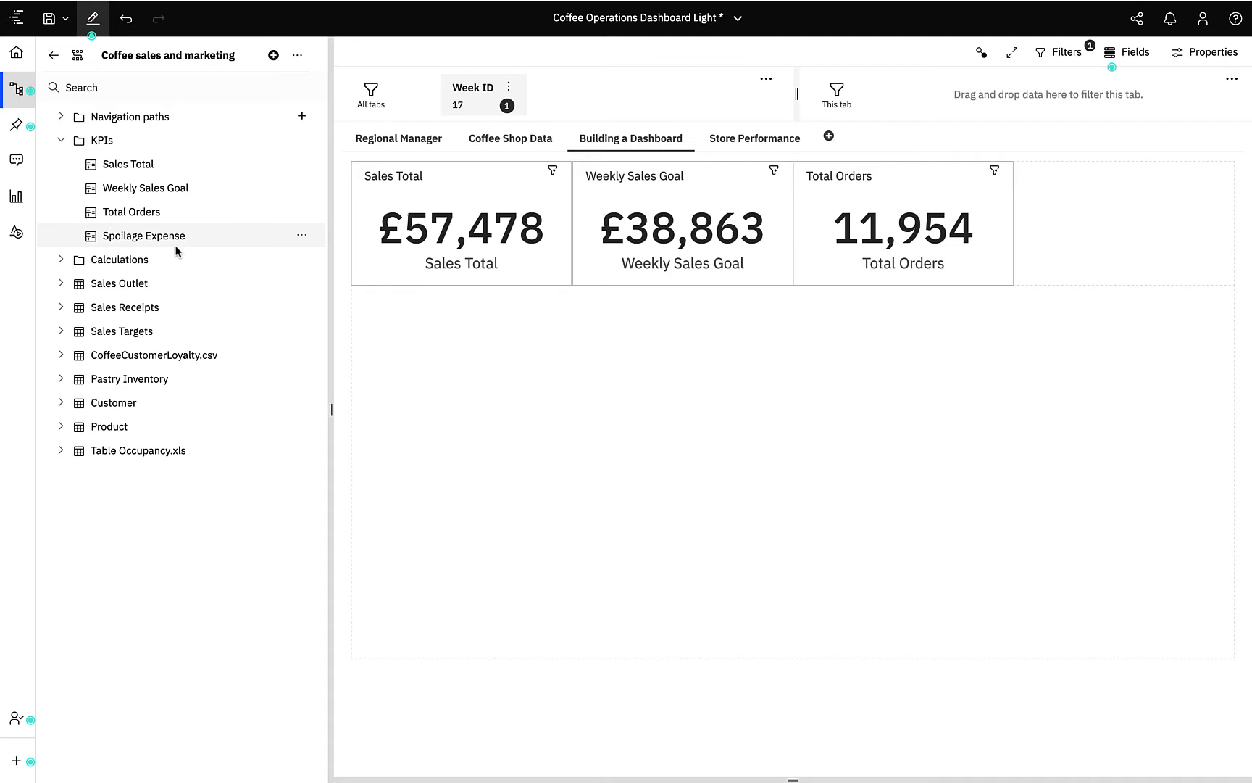
pyautogui.moveTo(180, 240); pyautogui.dragTo(1111, 229)
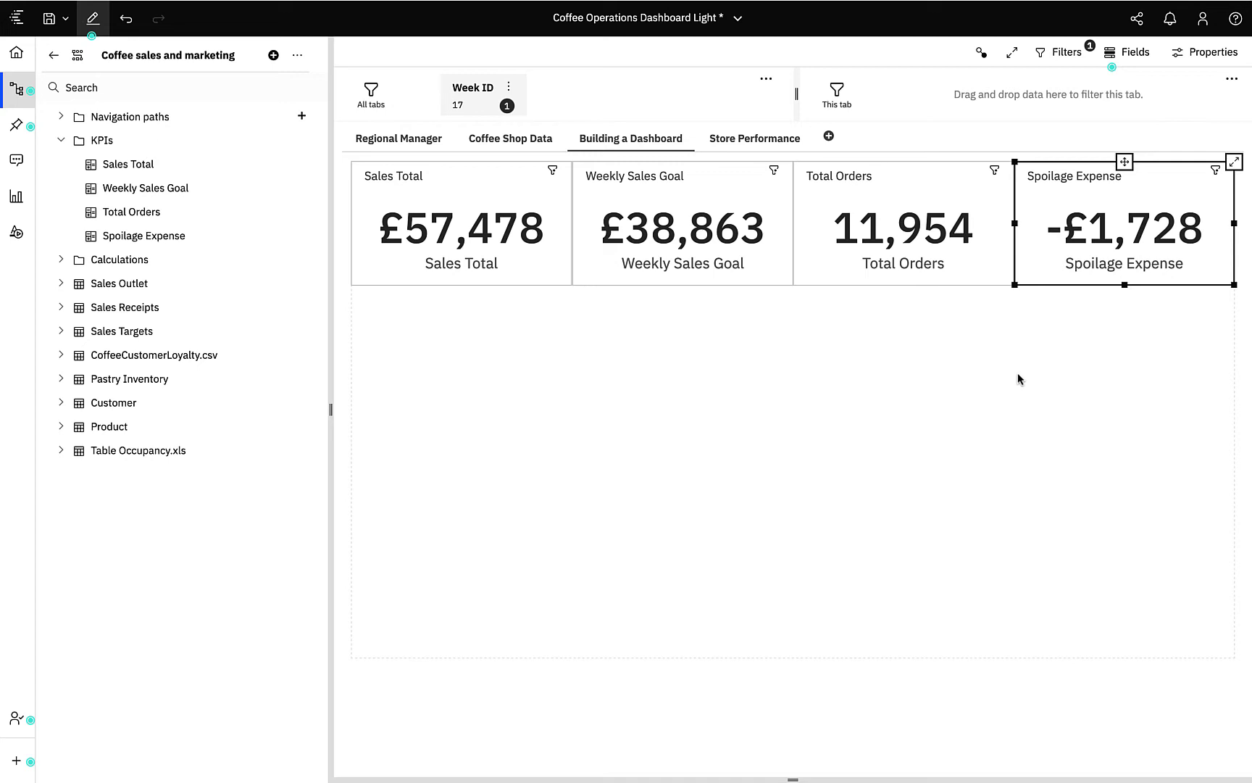
# Ask the assistant for 'sales by Store Address'.
pyautogui.click(17, 165)
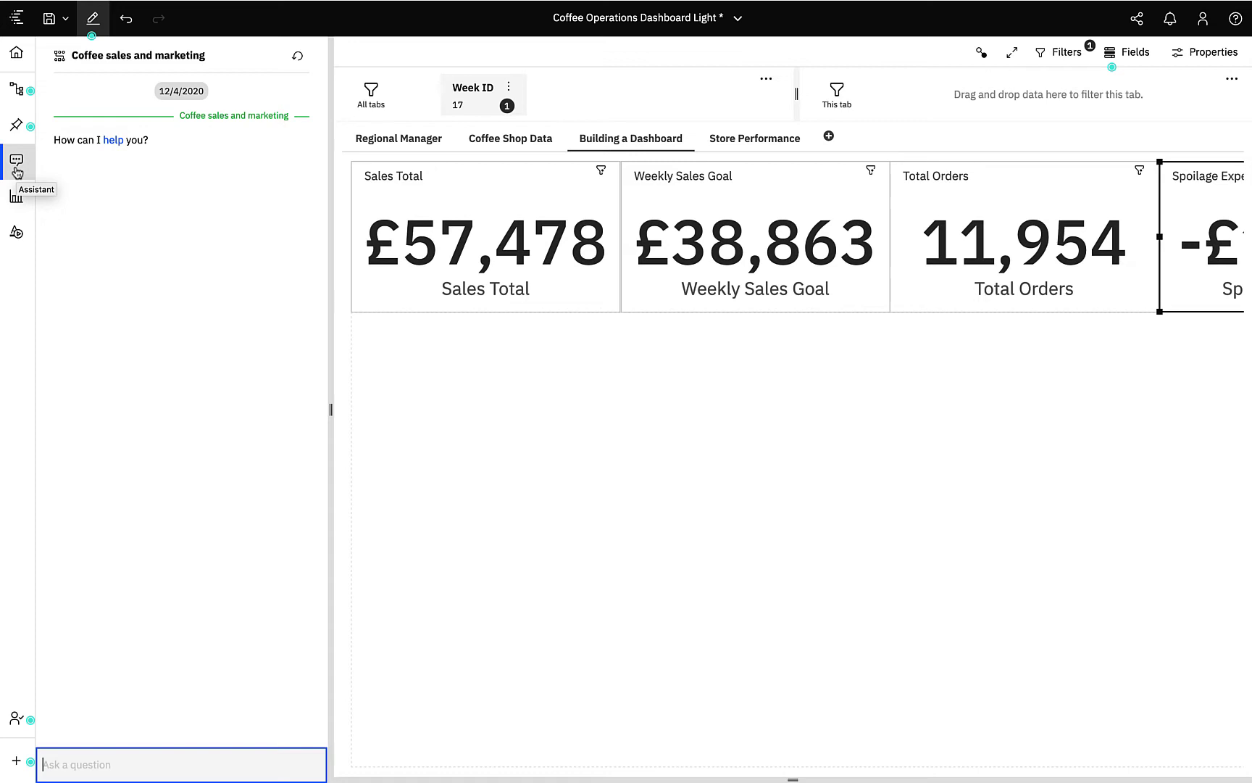
pyautogui.click(114, 145)
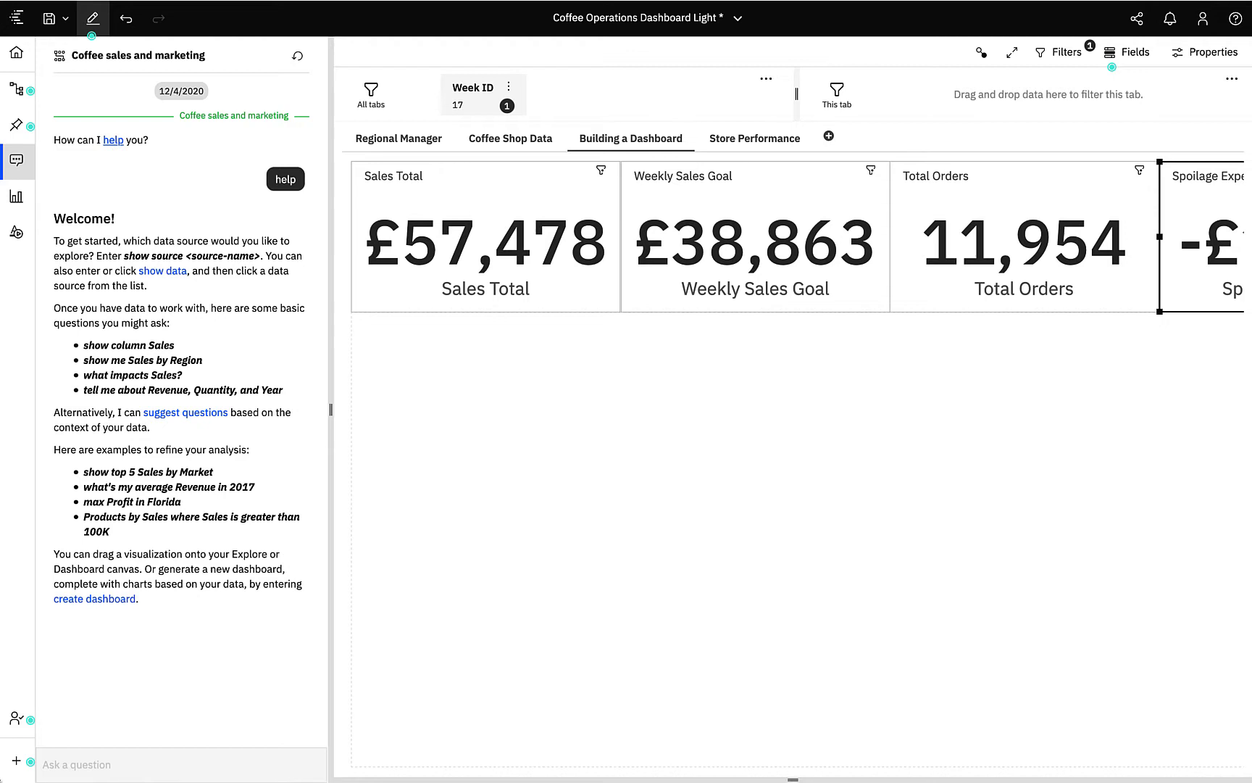
pyautogui.click(144, 756)
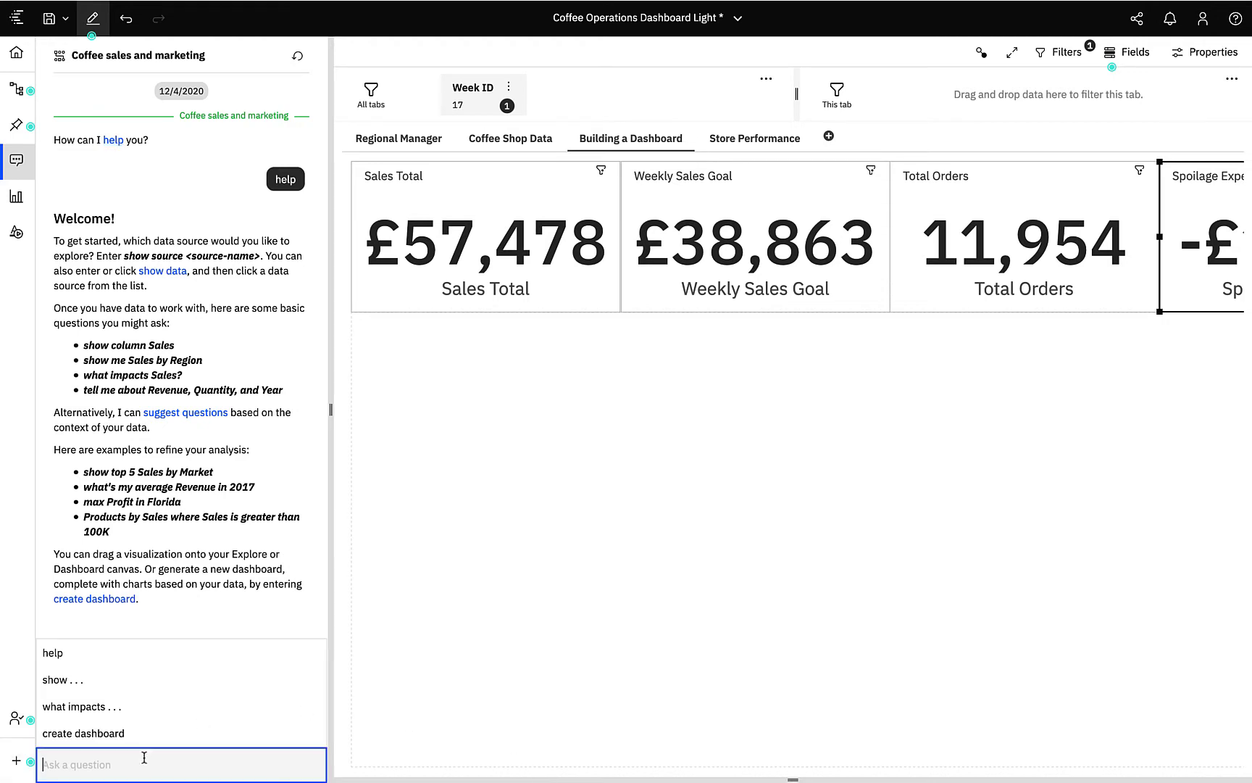
pyautogui.write('sales by st')
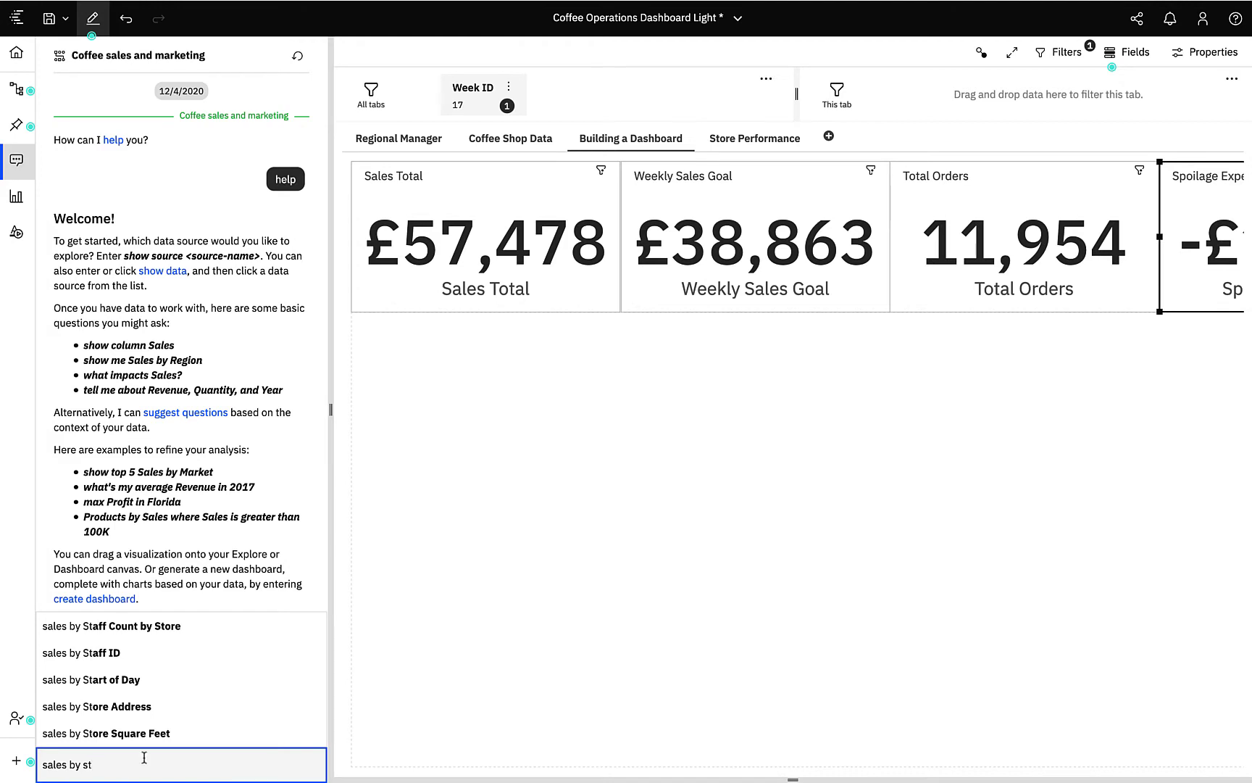
pyautogui.click(129, 709)
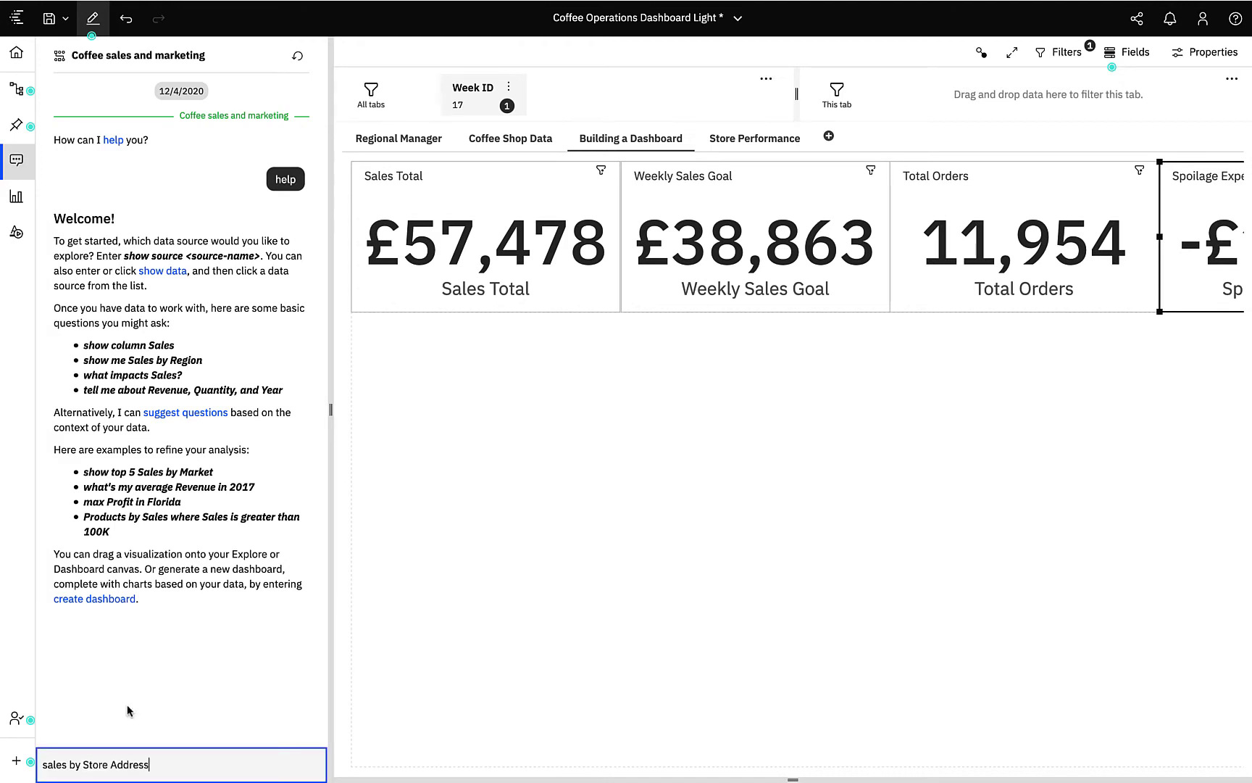
pyautogui.press('Return')
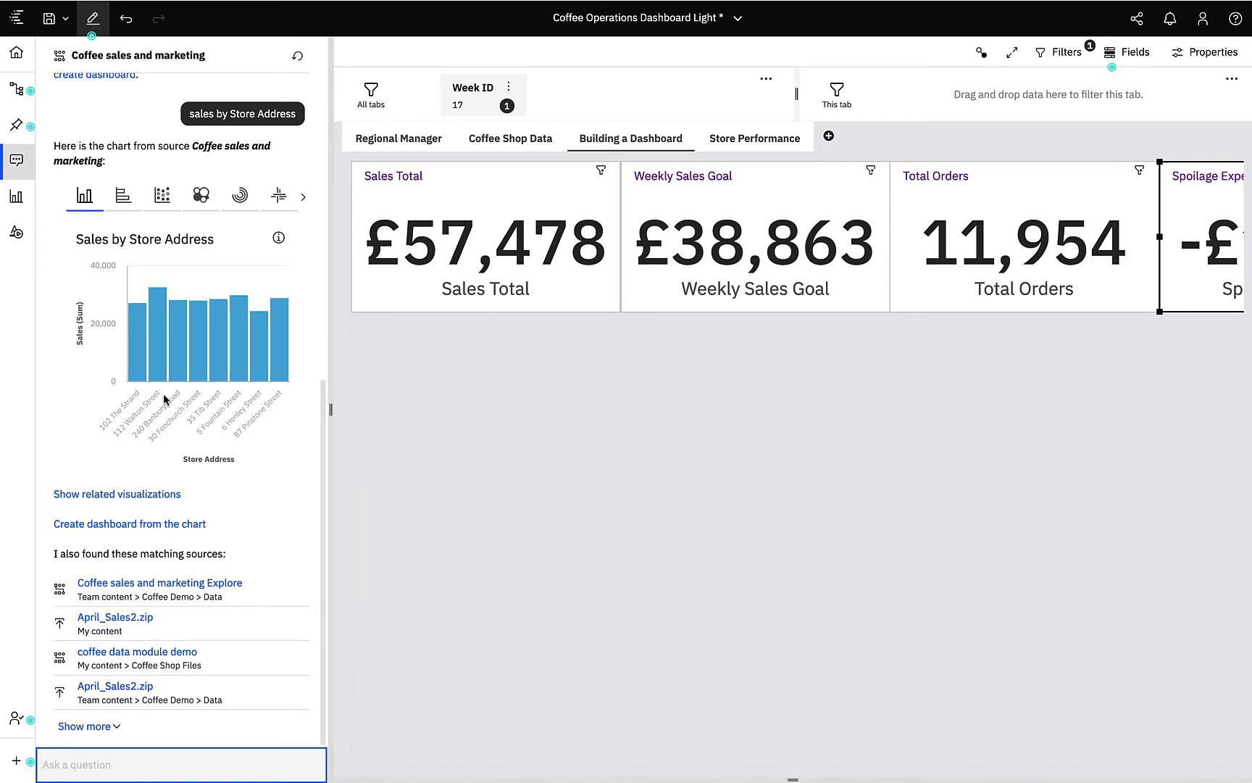
# Preview the answer as a bar chart and word cloud, then return to column.
pyautogui.scroll(1, 165, 355)
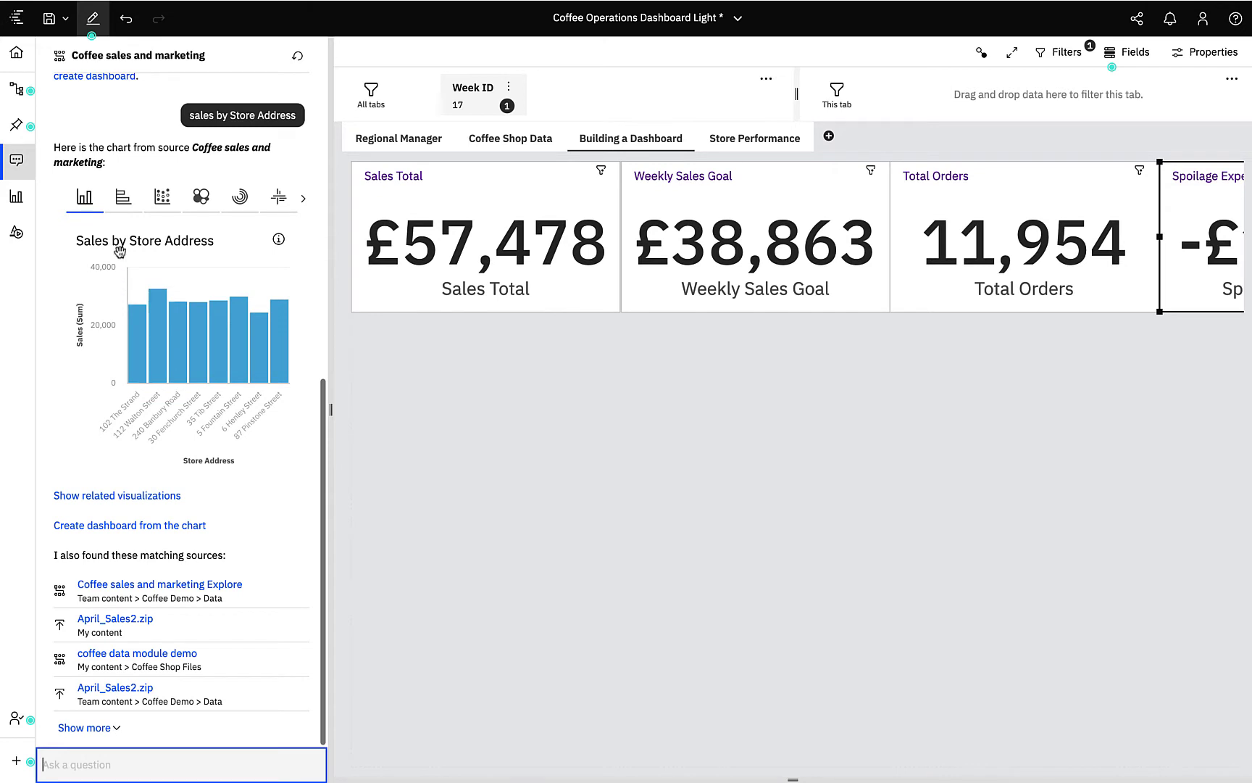
pyautogui.click(124, 196)
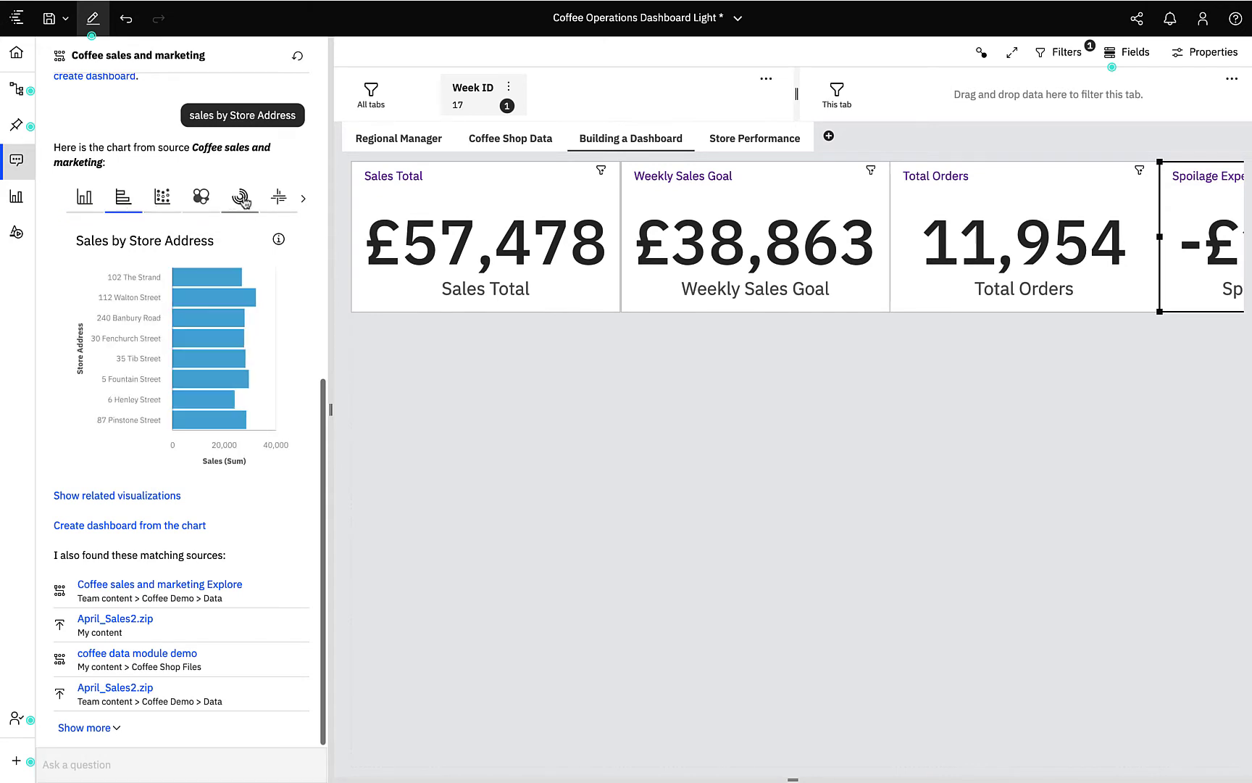
pyautogui.click(278, 196)
pyautogui.click(88, 198)
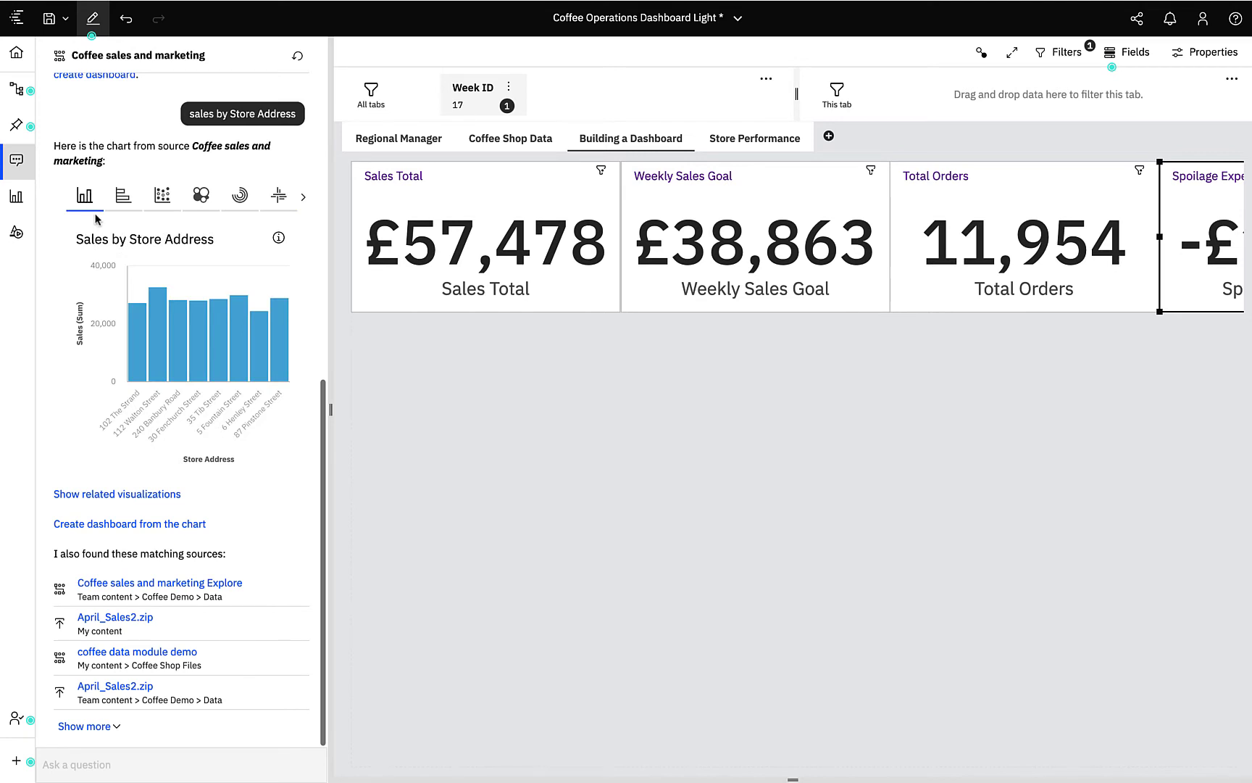
# Create a dashboard from the chart, pin Sales by Store Address, and return to Coffee Operations Dashboard Light.
pyautogui.click(137, 525)
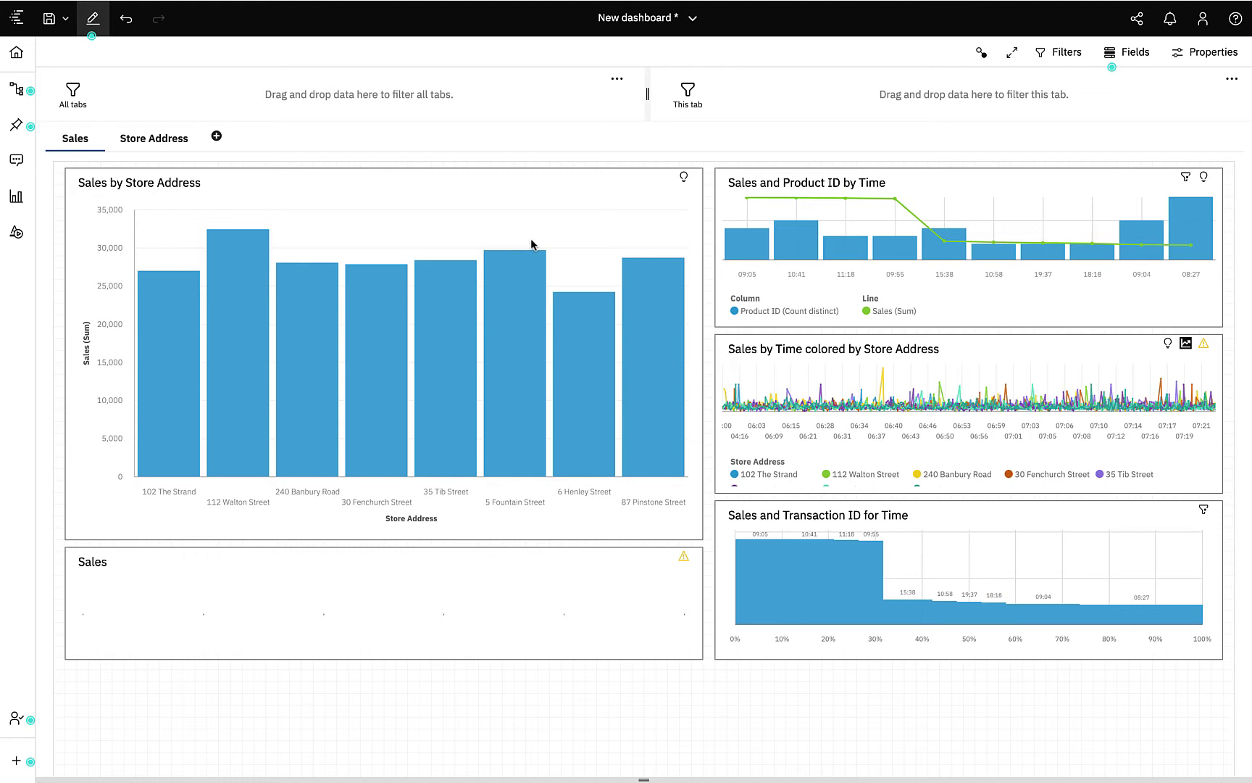
pyautogui.click(580, 222)
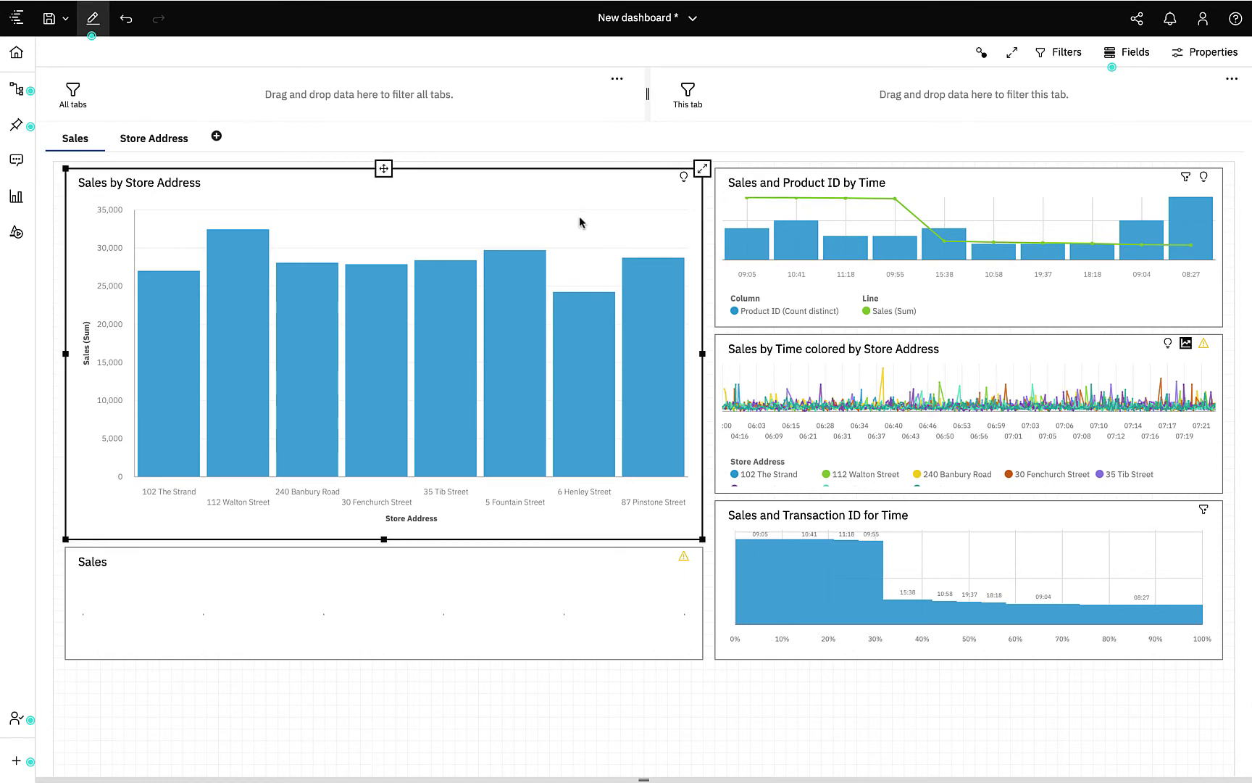
pyautogui.click(725, 249)
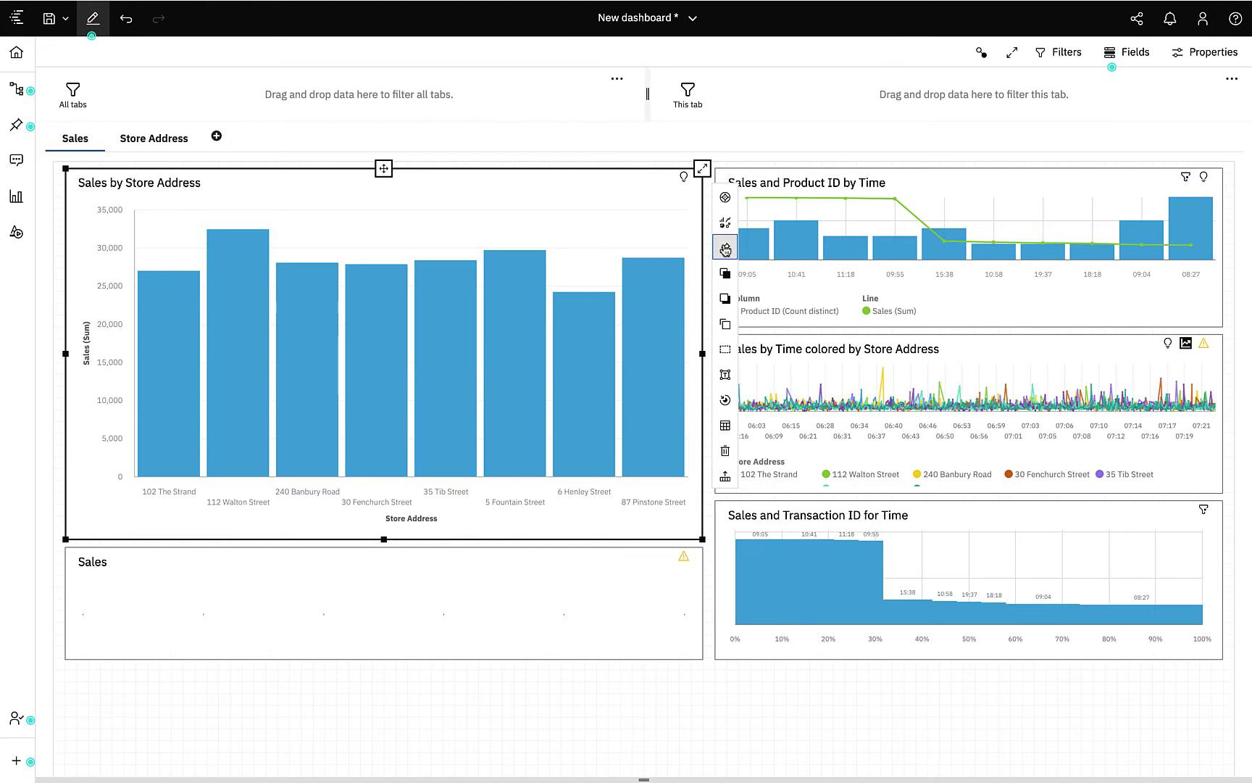
pyautogui.click(692, 18)
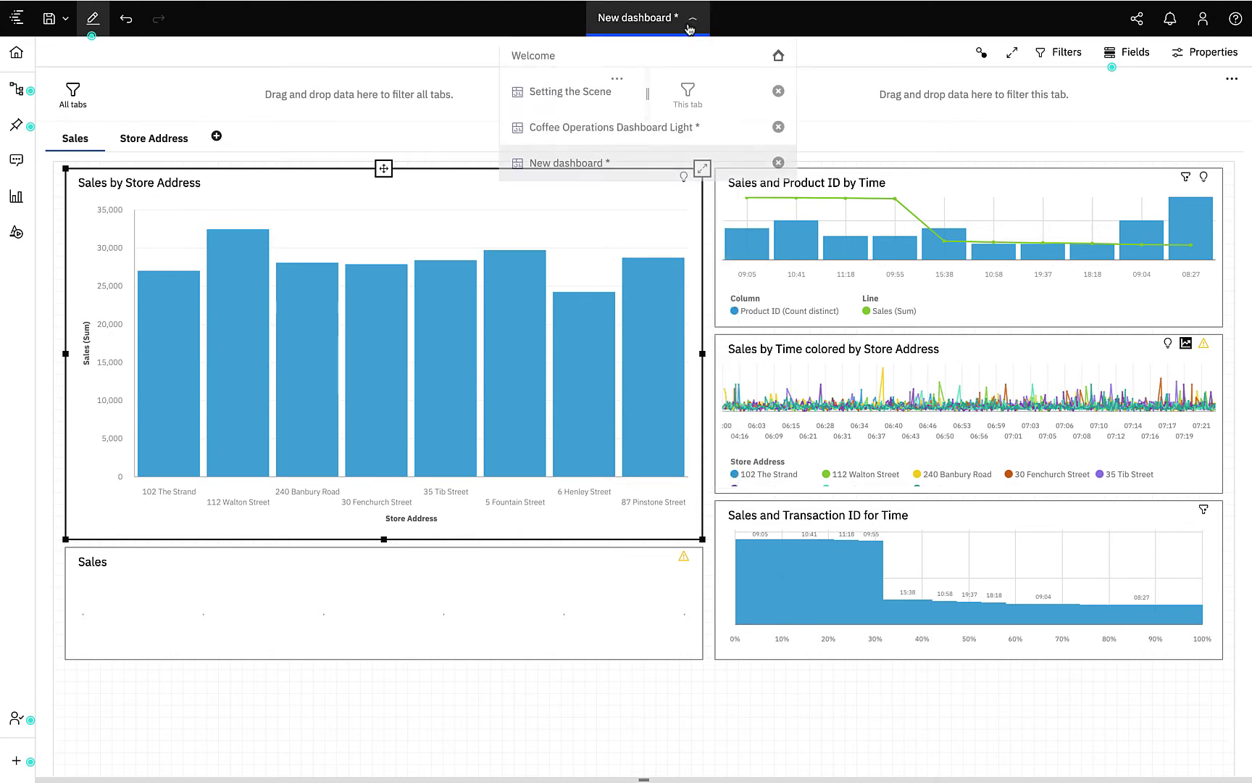
pyautogui.click(640, 128)
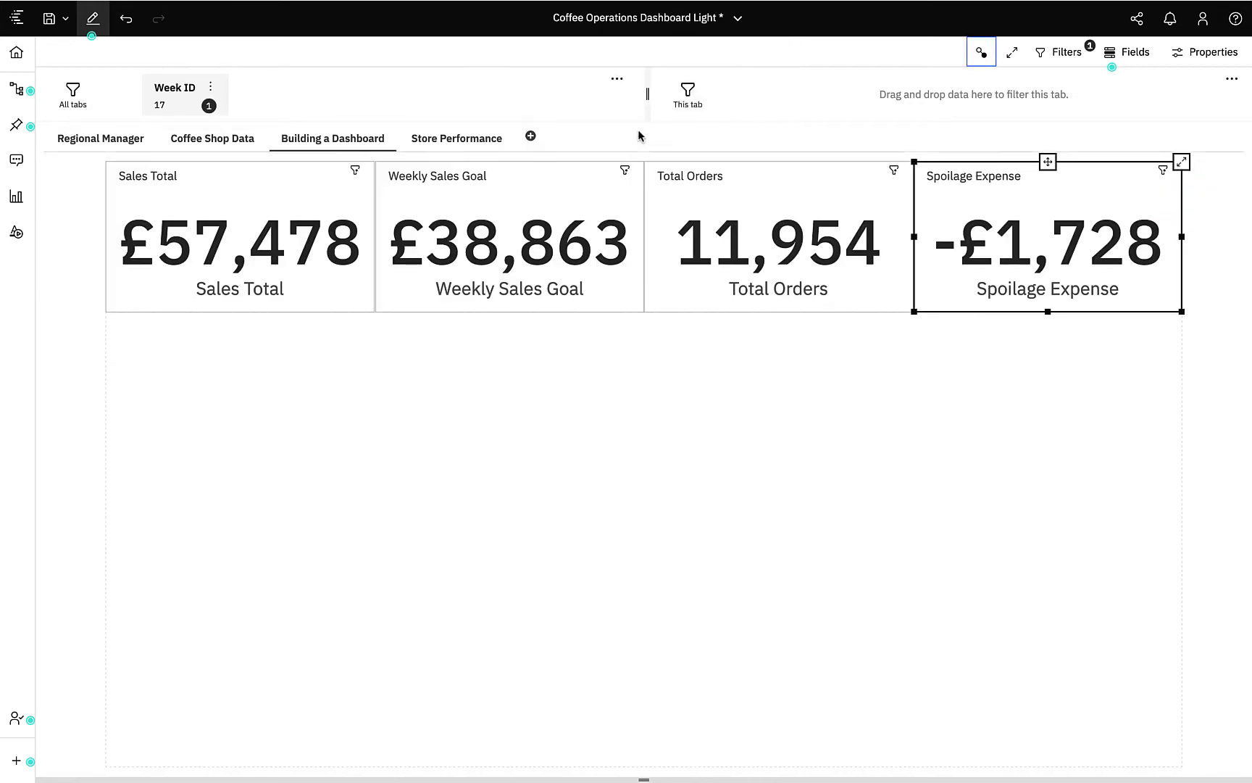
# Place the assistant's Sales by Store Address chart below the KPI tiles and close the assistant.
pyautogui.click(16, 165)
pyautogui.moveTo(186, 285)
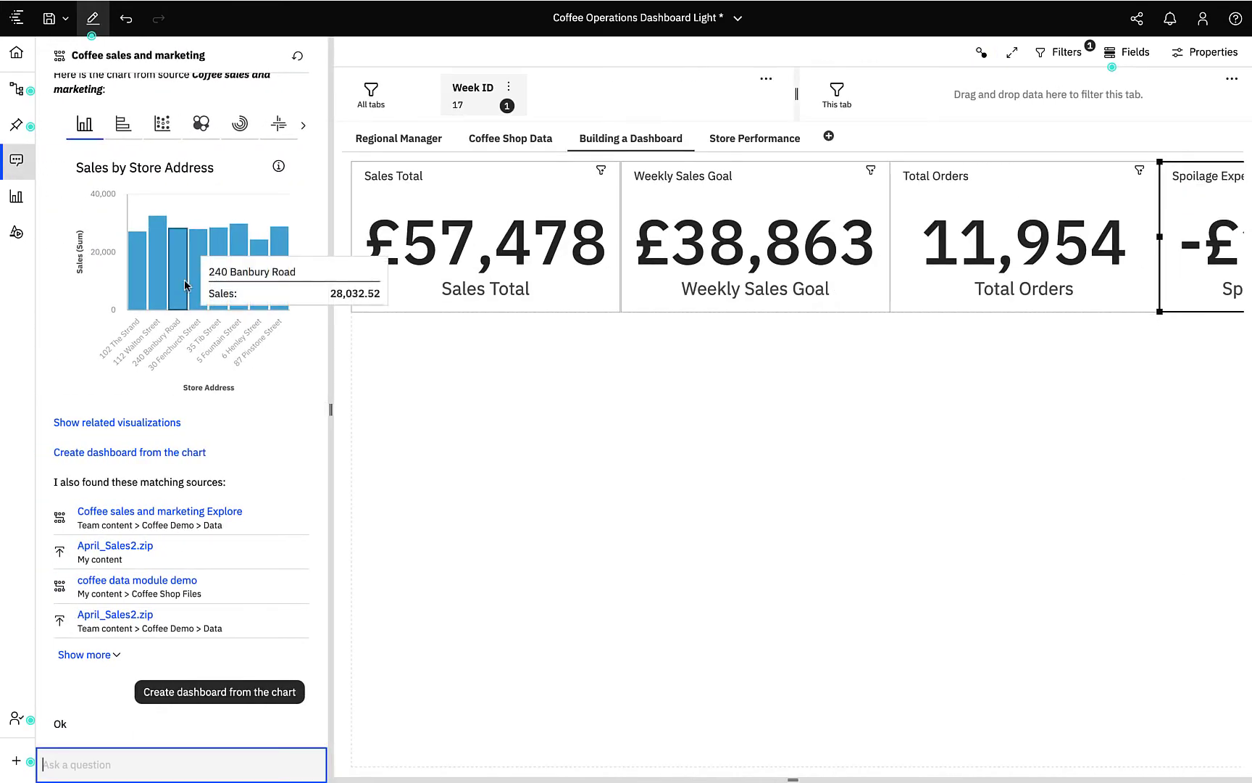
pyautogui.moveTo(186, 285); pyautogui.dragTo(890, 535)
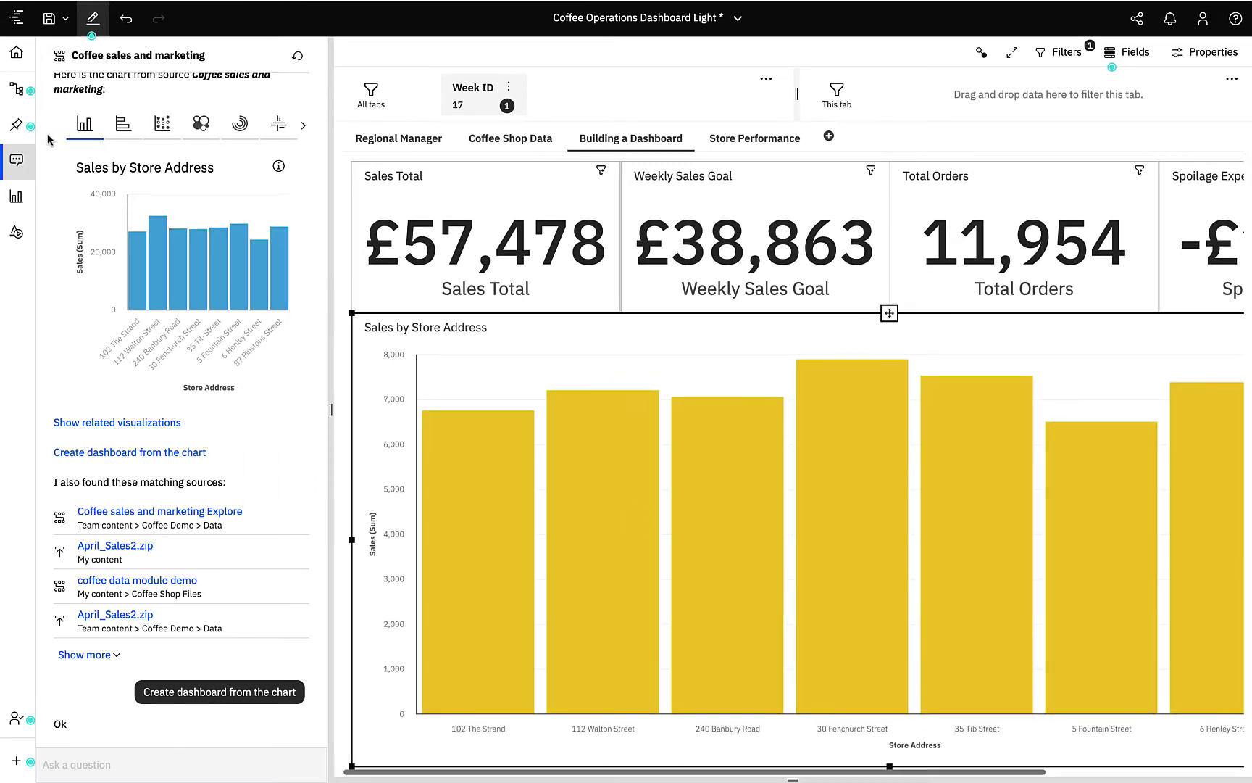
pyautogui.click(22, 171)
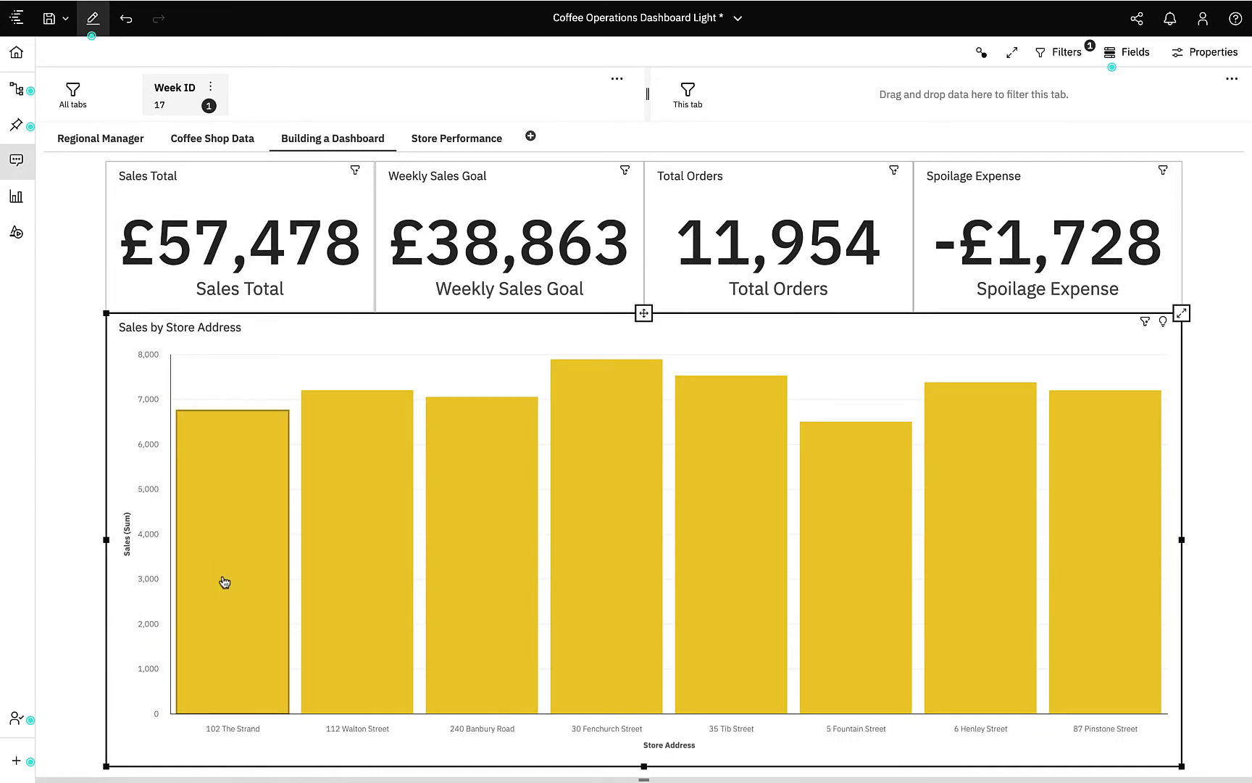
# Test a 30 Fenchurch Street filter, clear it, and show the data sources panel.
pyautogui.moveTo(224, 581)
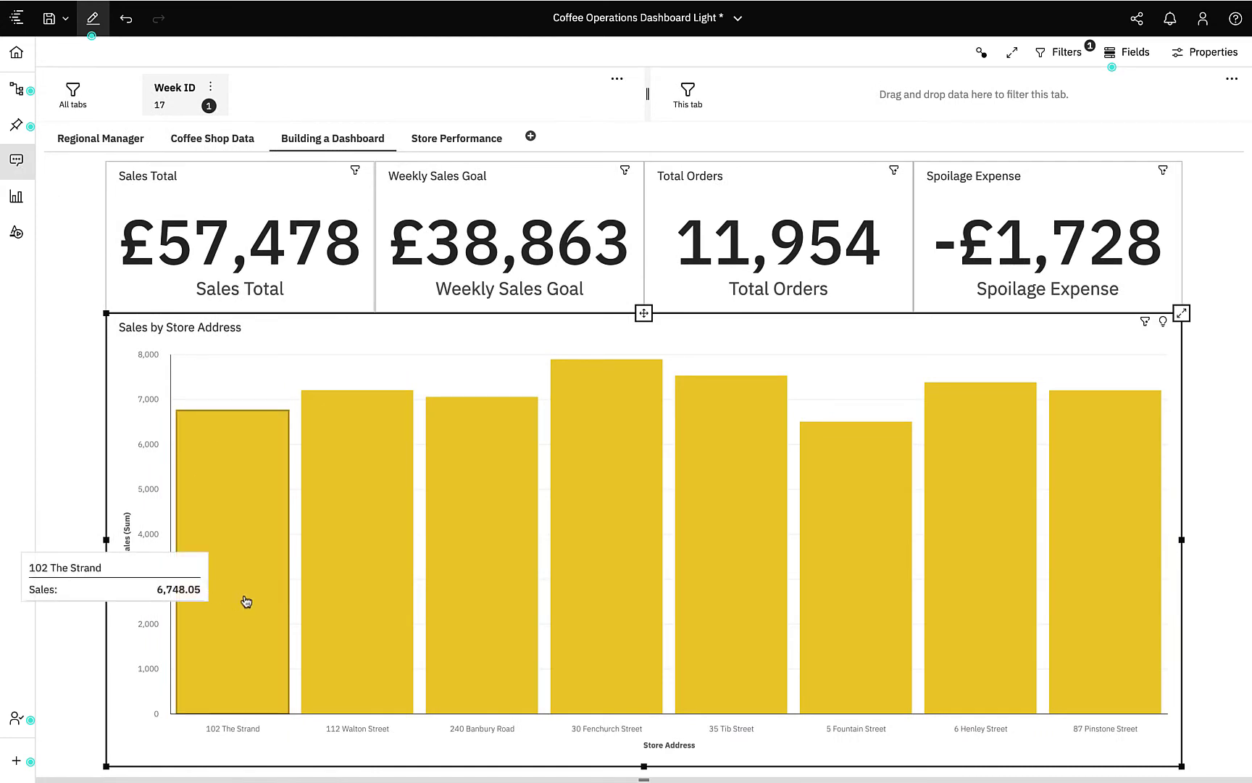
pyautogui.click(617, 582)
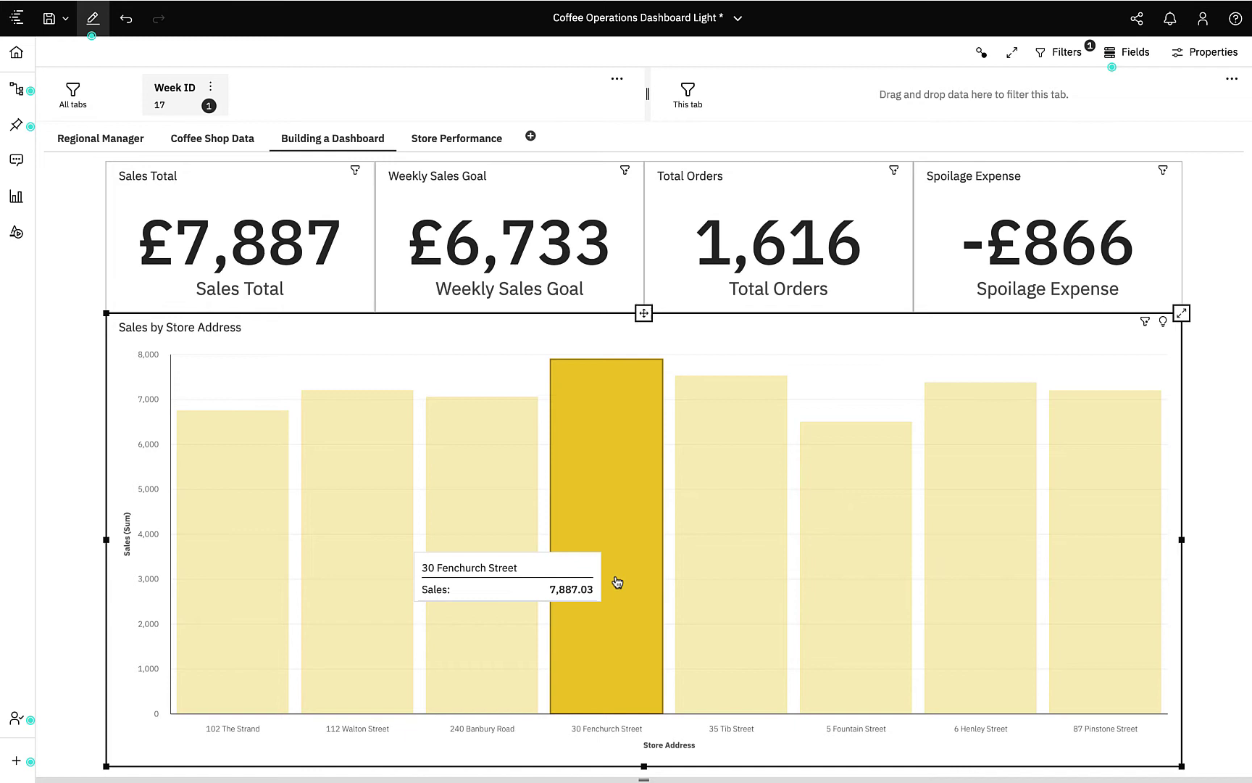
pyautogui.click(120, 492)
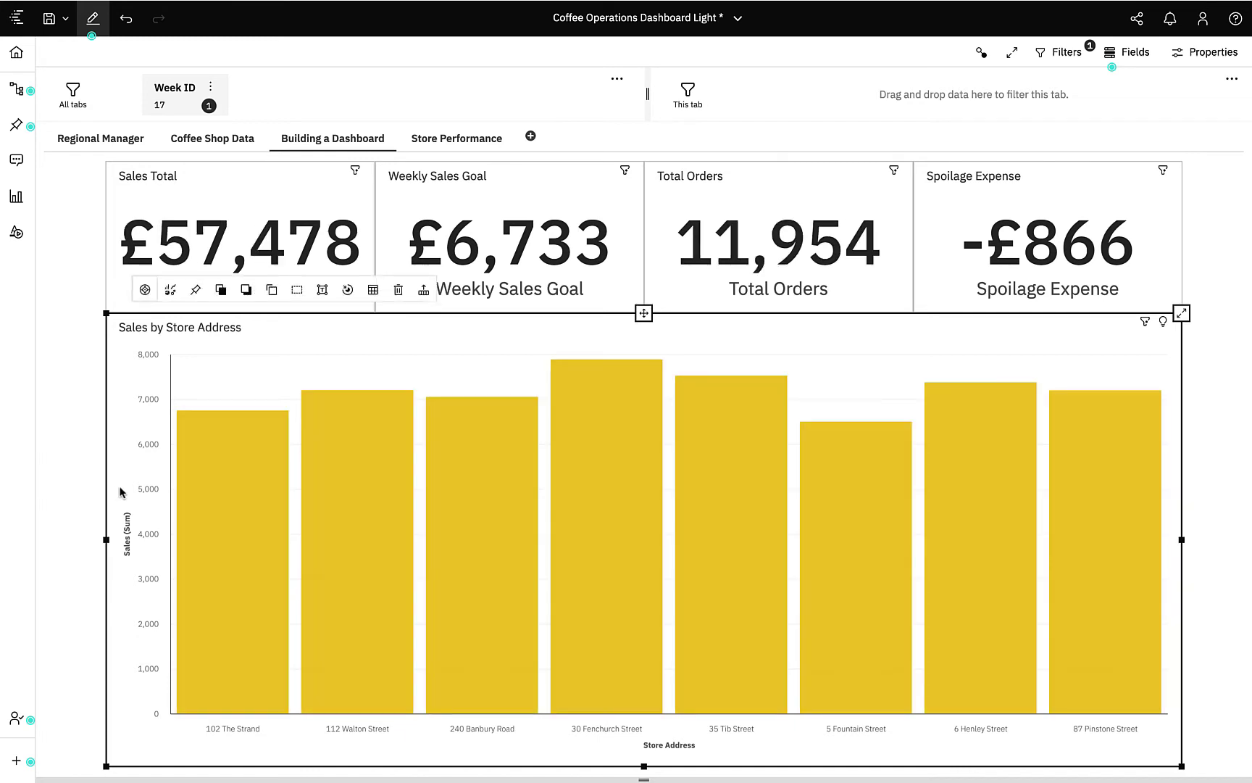
pyautogui.click(16, 93)
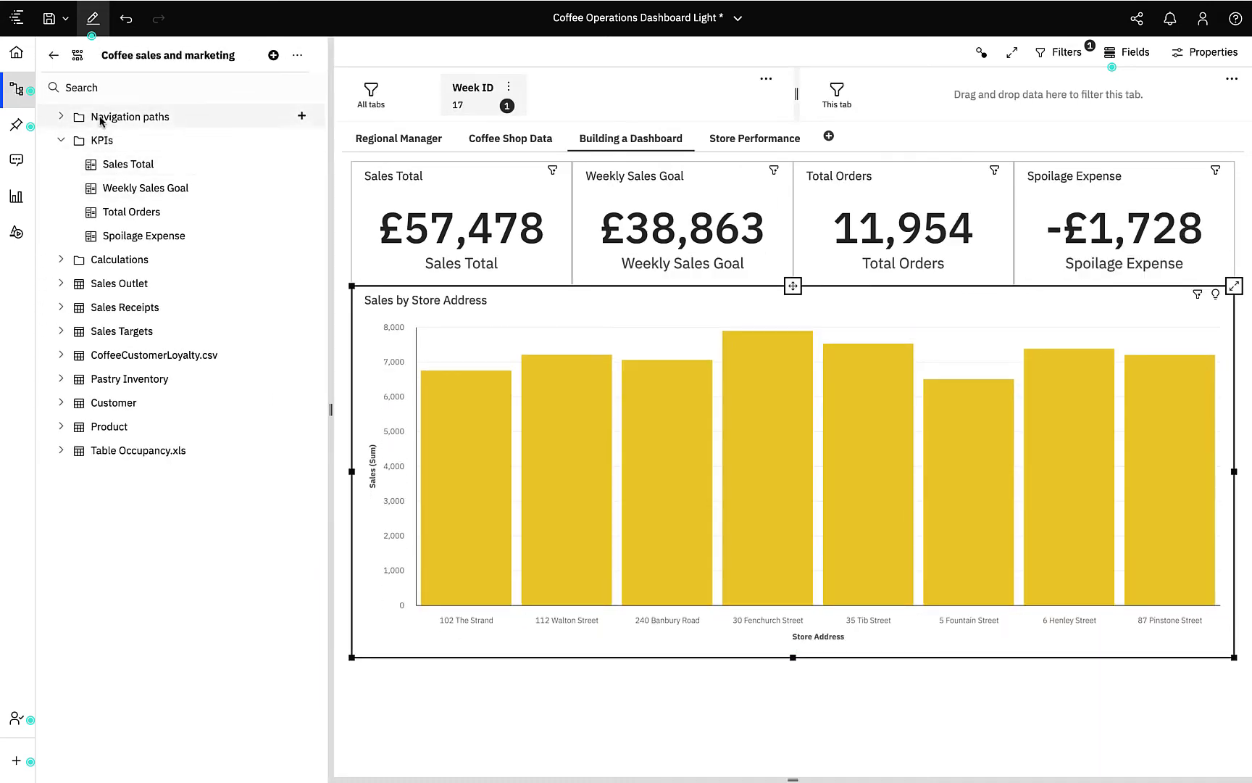
# Add Sales Receipts' Day of the Week to the chart, plotting sales by day per store.
pyautogui.click(80, 86)
pyautogui.write('day of the')
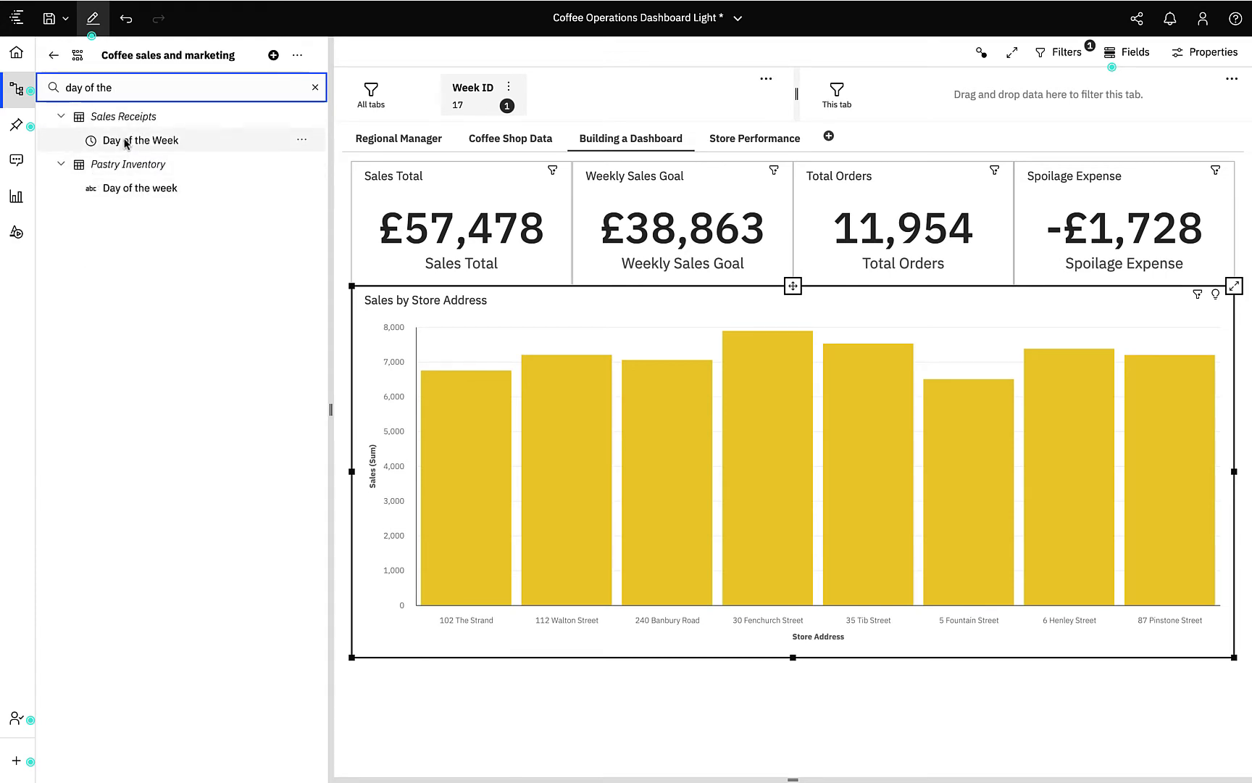
pyautogui.moveTo(127, 143); pyautogui.dragTo(608, 476)
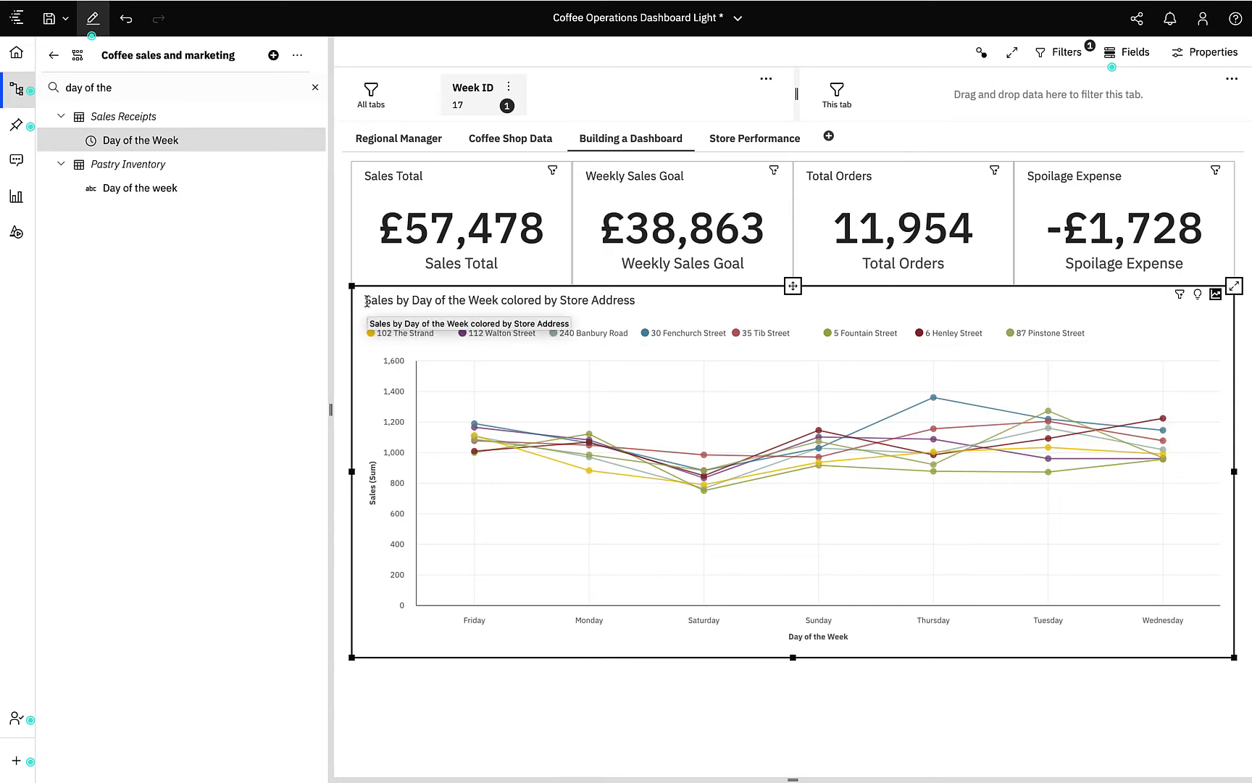
pyautogui.click(367, 399)
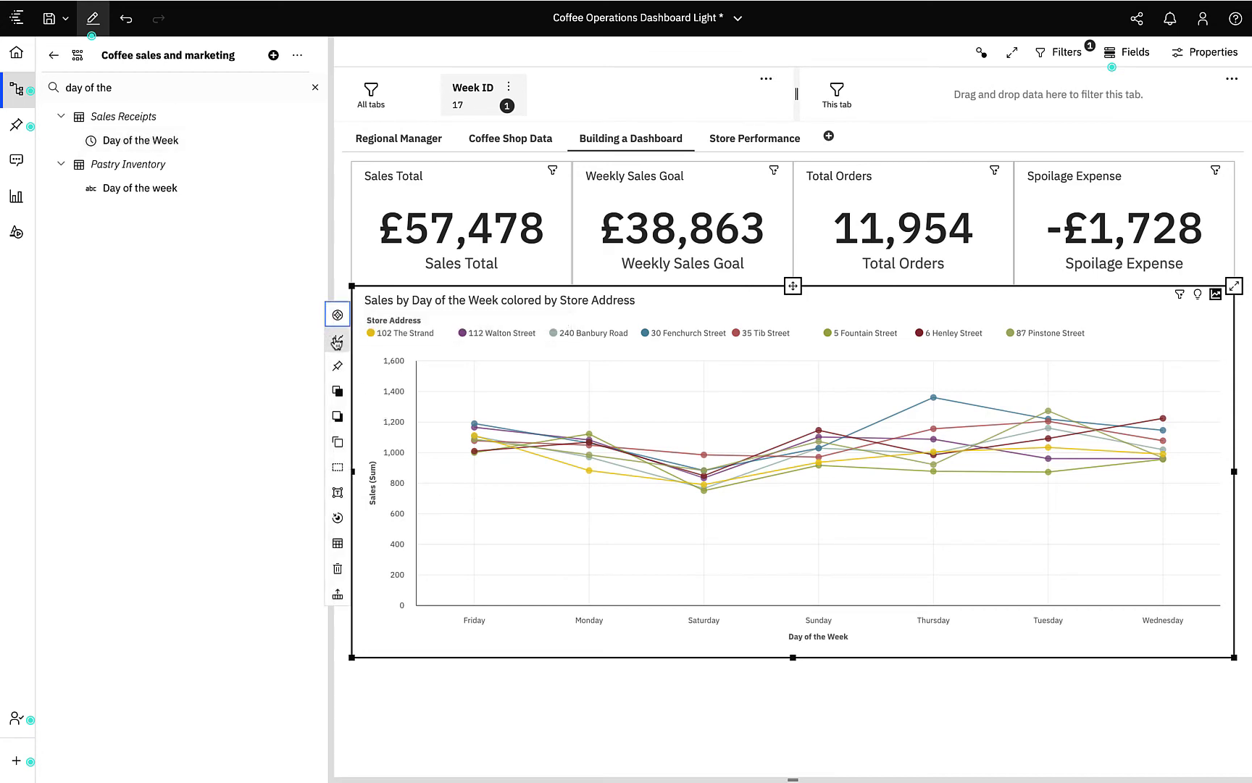
pyautogui.click(338, 342)
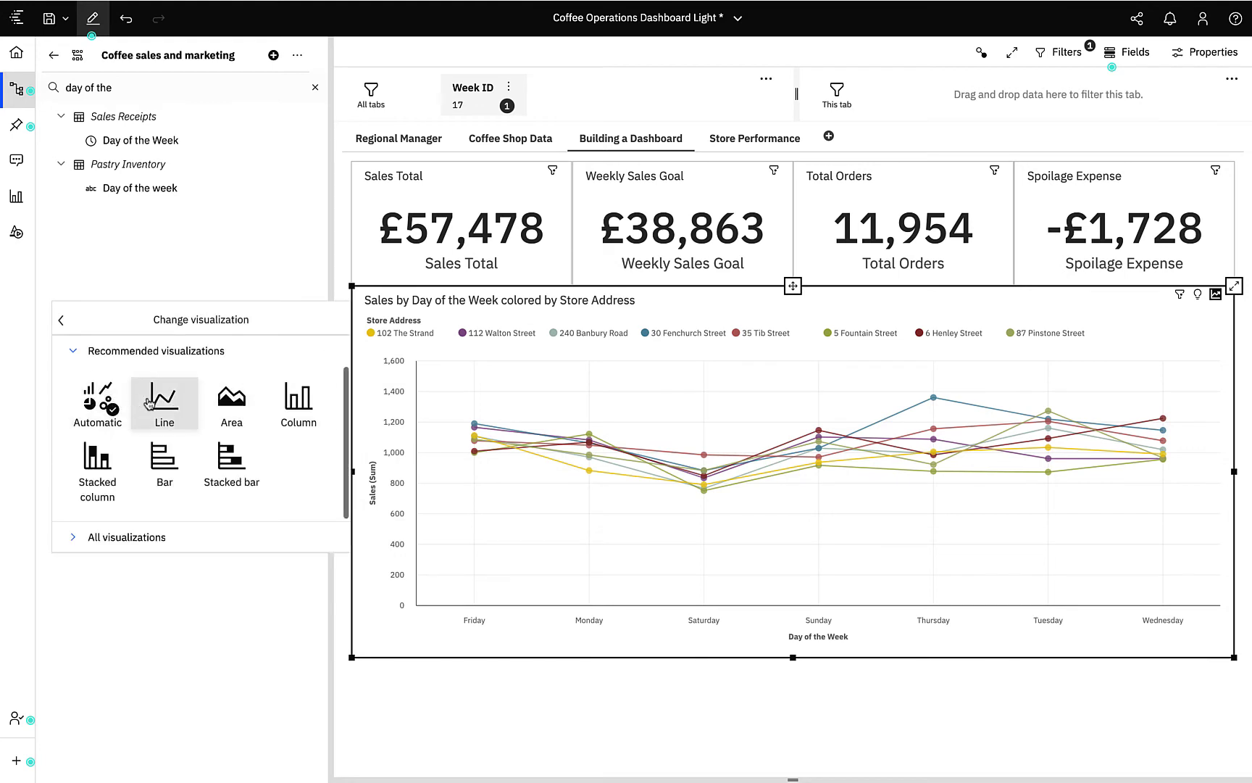
# Change the chart to Stacked column from All visualizations and close the data panel.
pyautogui.click(75, 538)
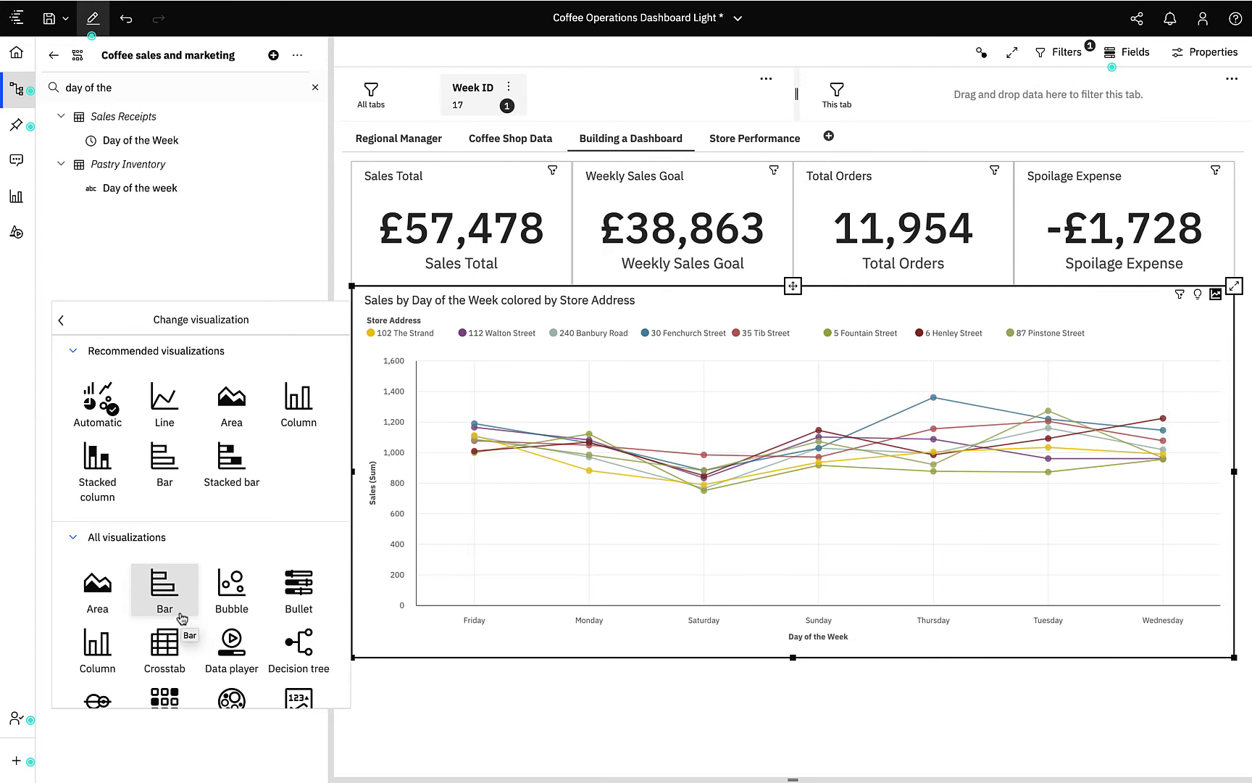
pyautogui.click(112, 470)
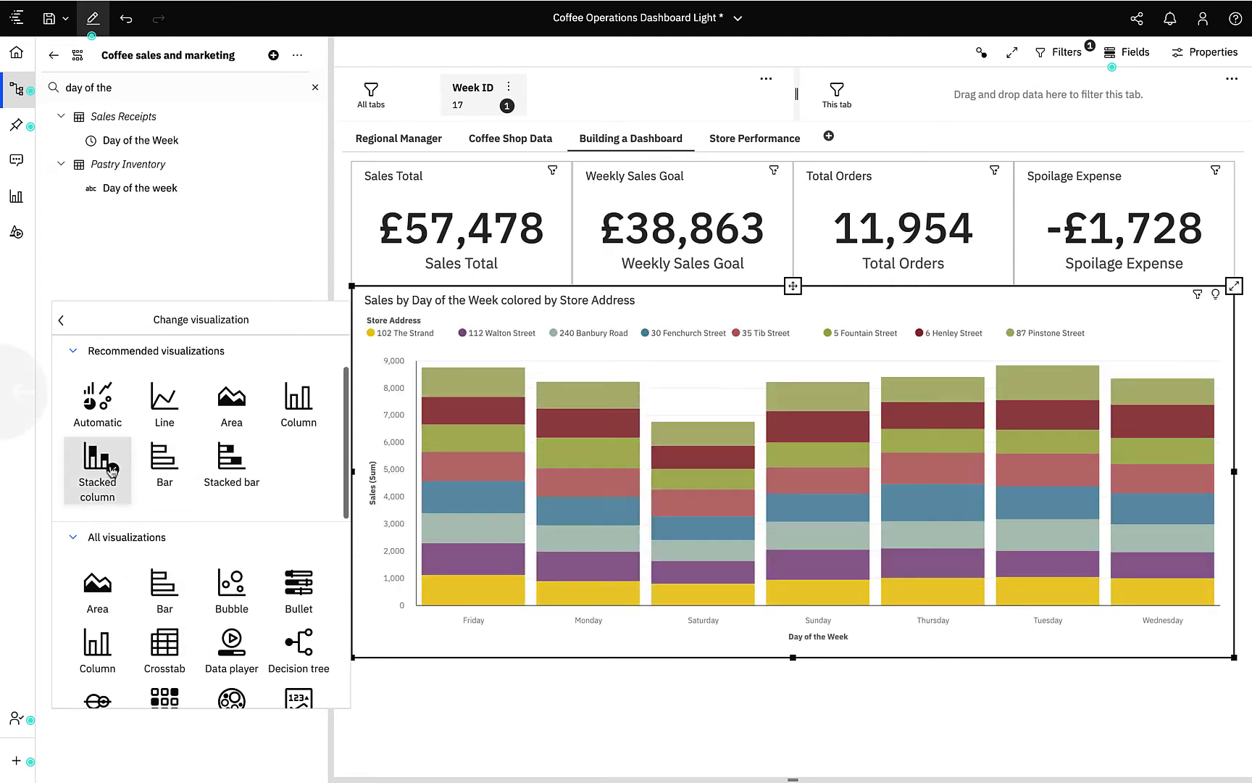
pyautogui.click(25, 106)
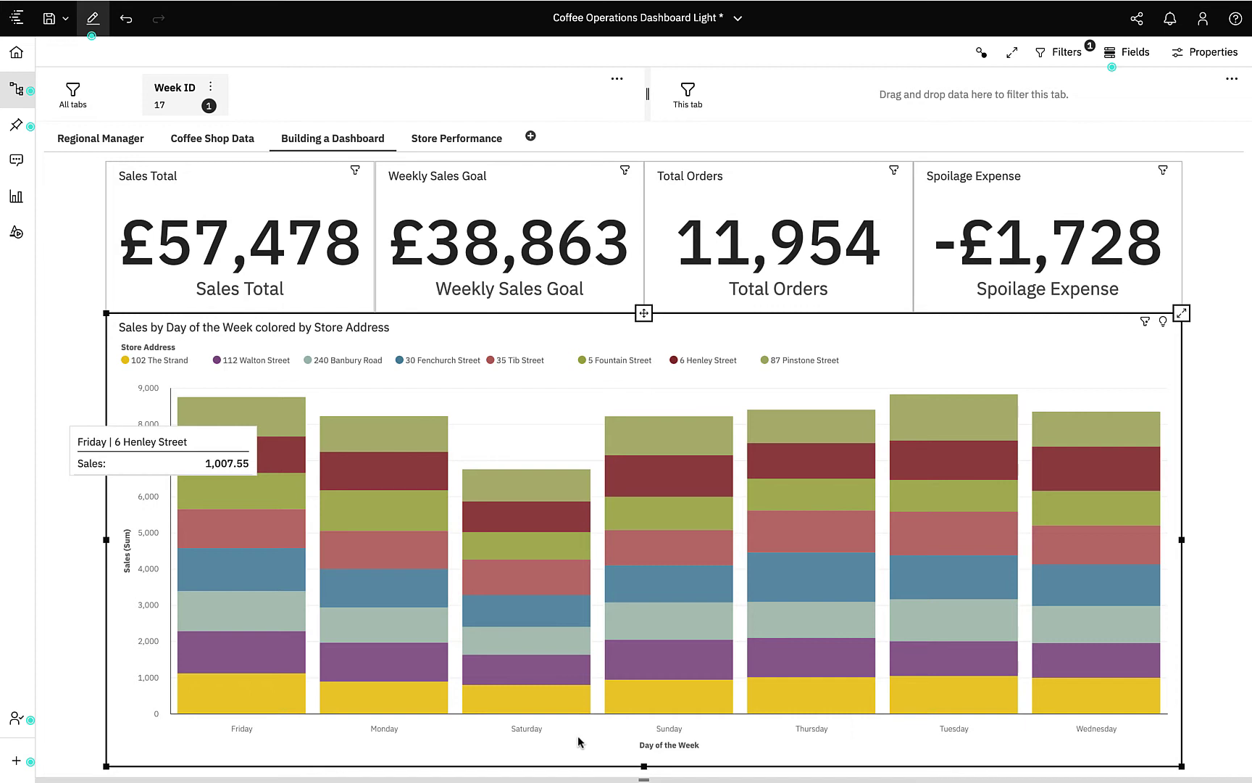
# Start a custom sort on the chart's Day of the Week field.
pyautogui.click(1139, 64)
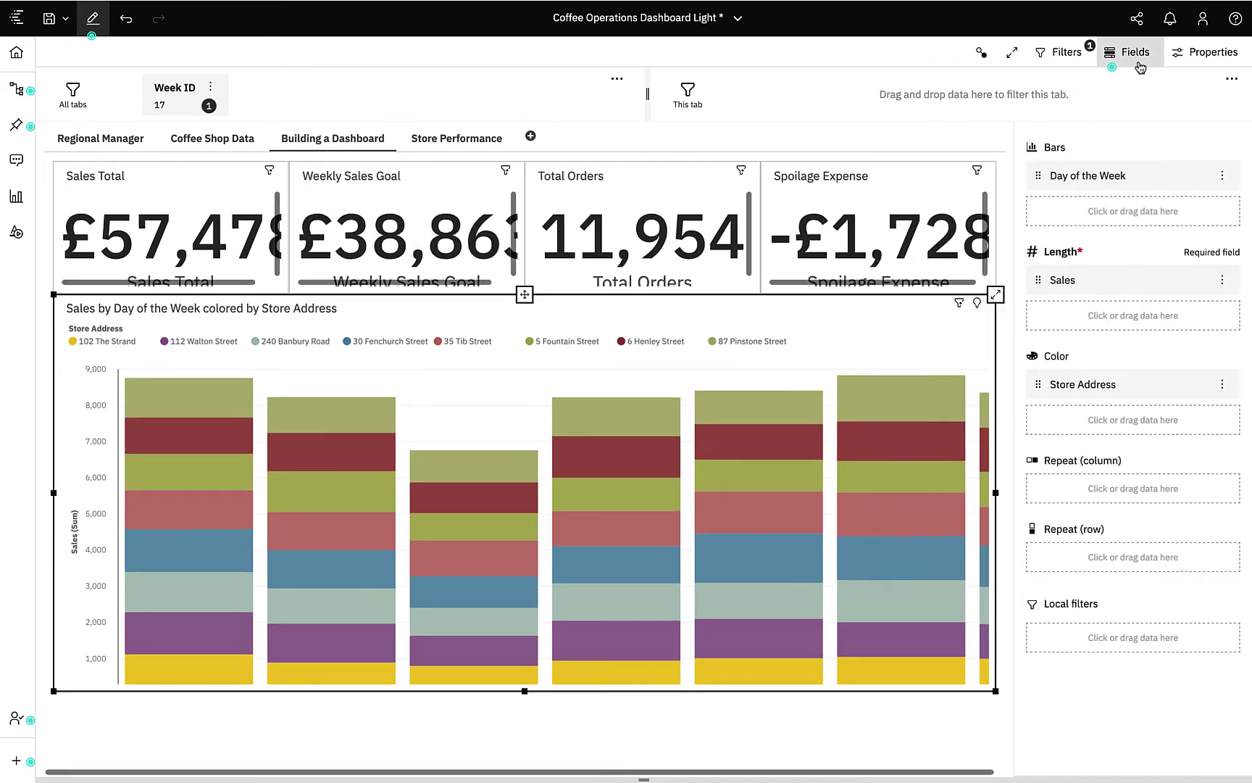
pyautogui.click(1222, 176)
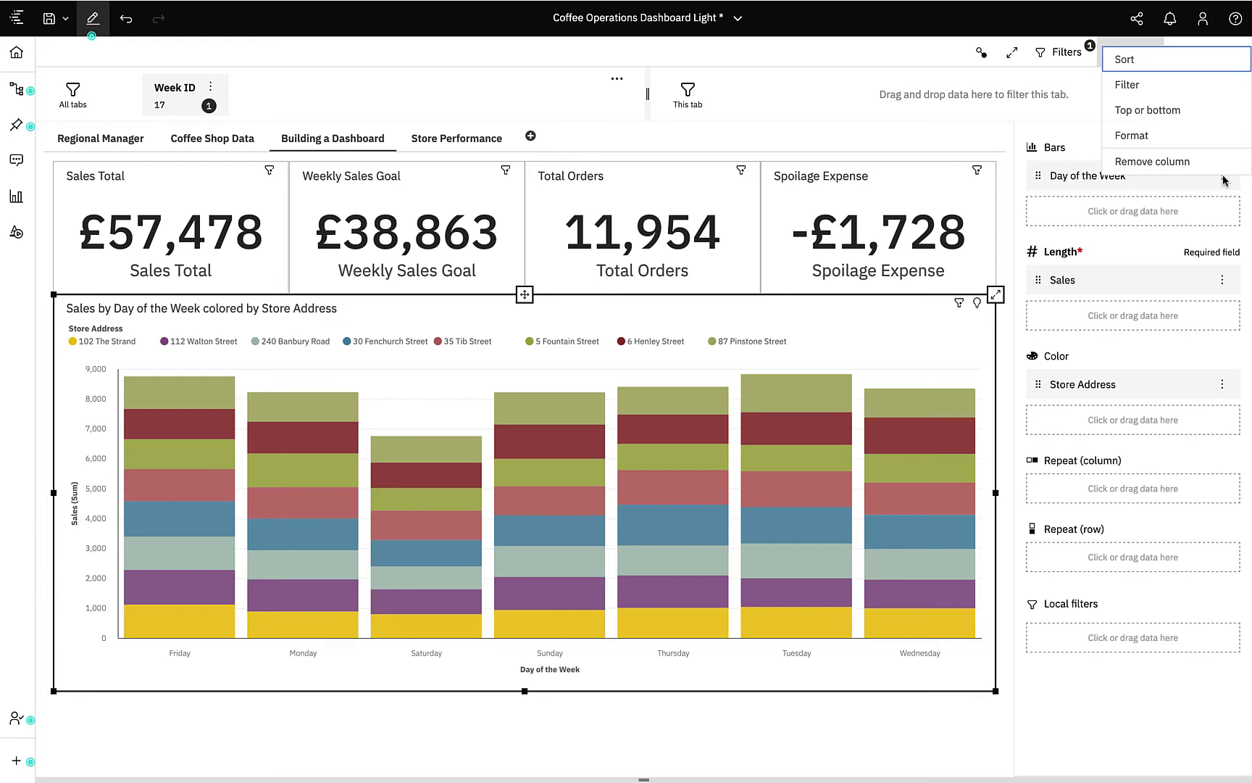
pyautogui.click(1128, 65)
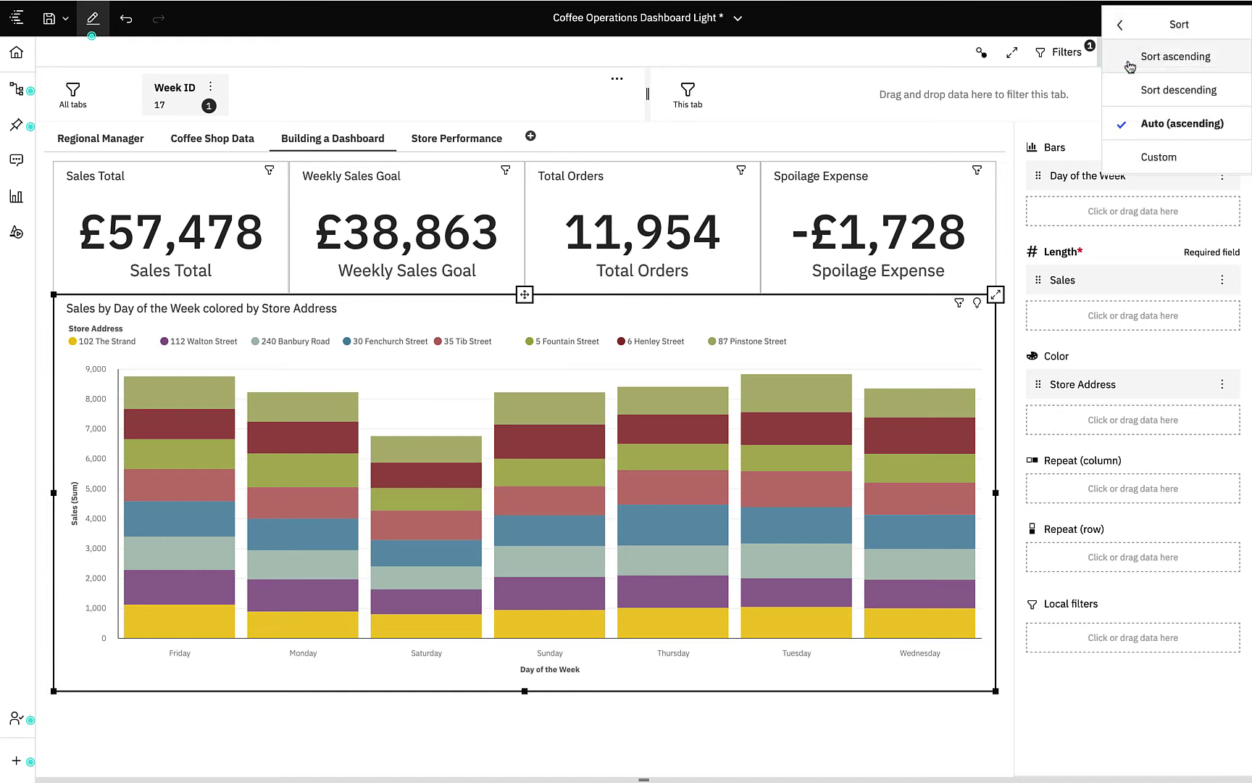
pyautogui.click(1171, 164)
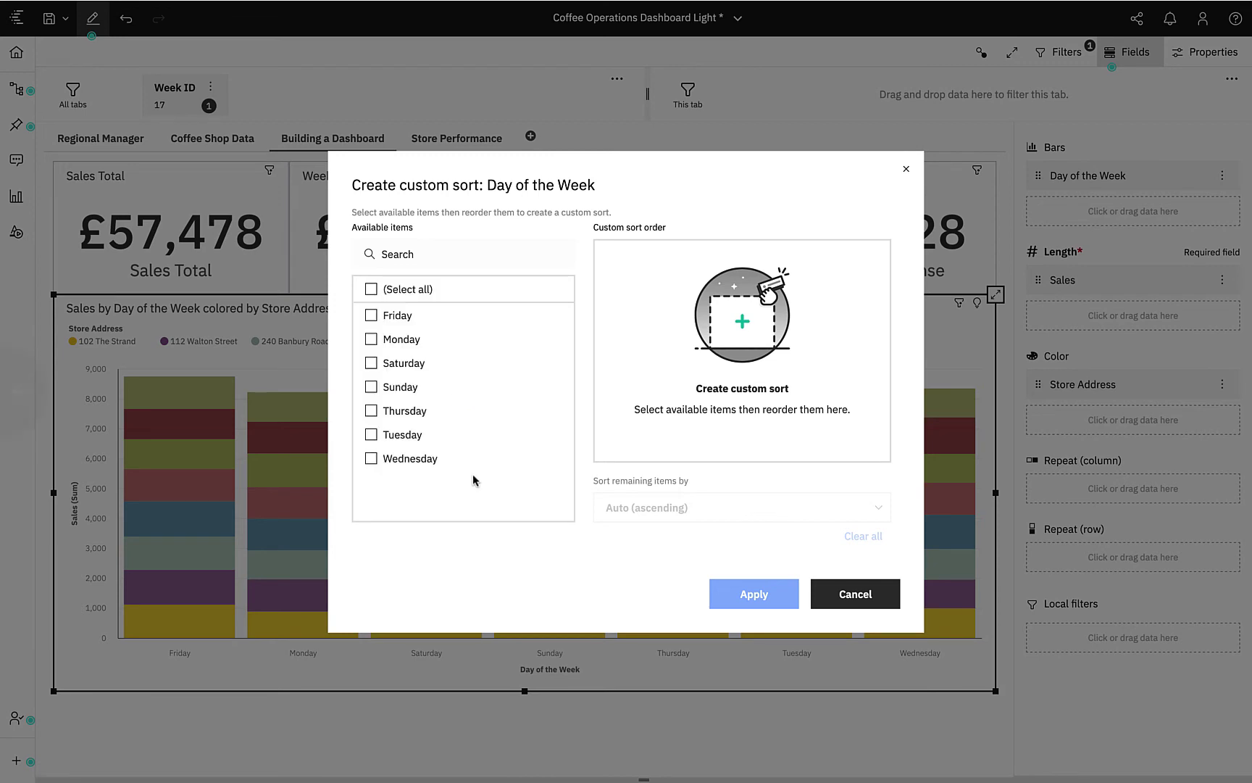
# Order the days Saturday, Sunday, Monday, Tuesday, Wednesday, Thursday, Friday and apply.
pyautogui.click(372, 364)
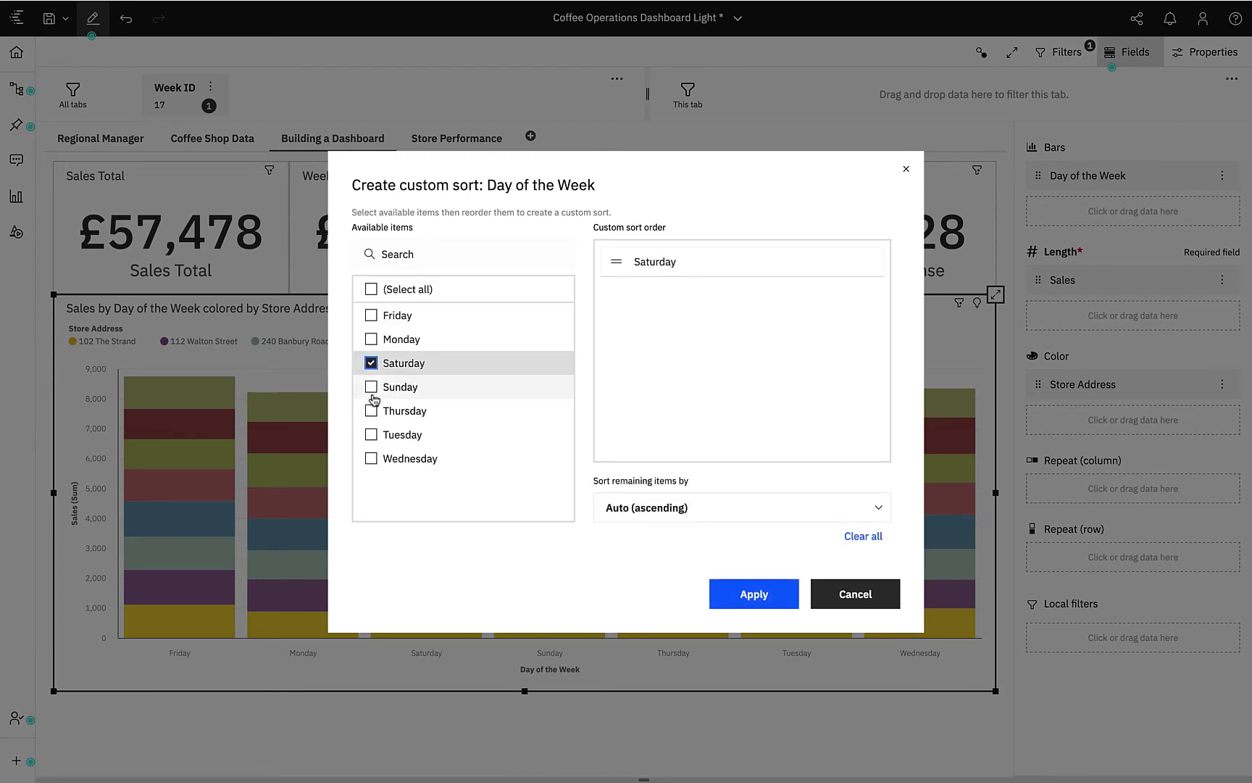
pyautogui.click(371, 387)
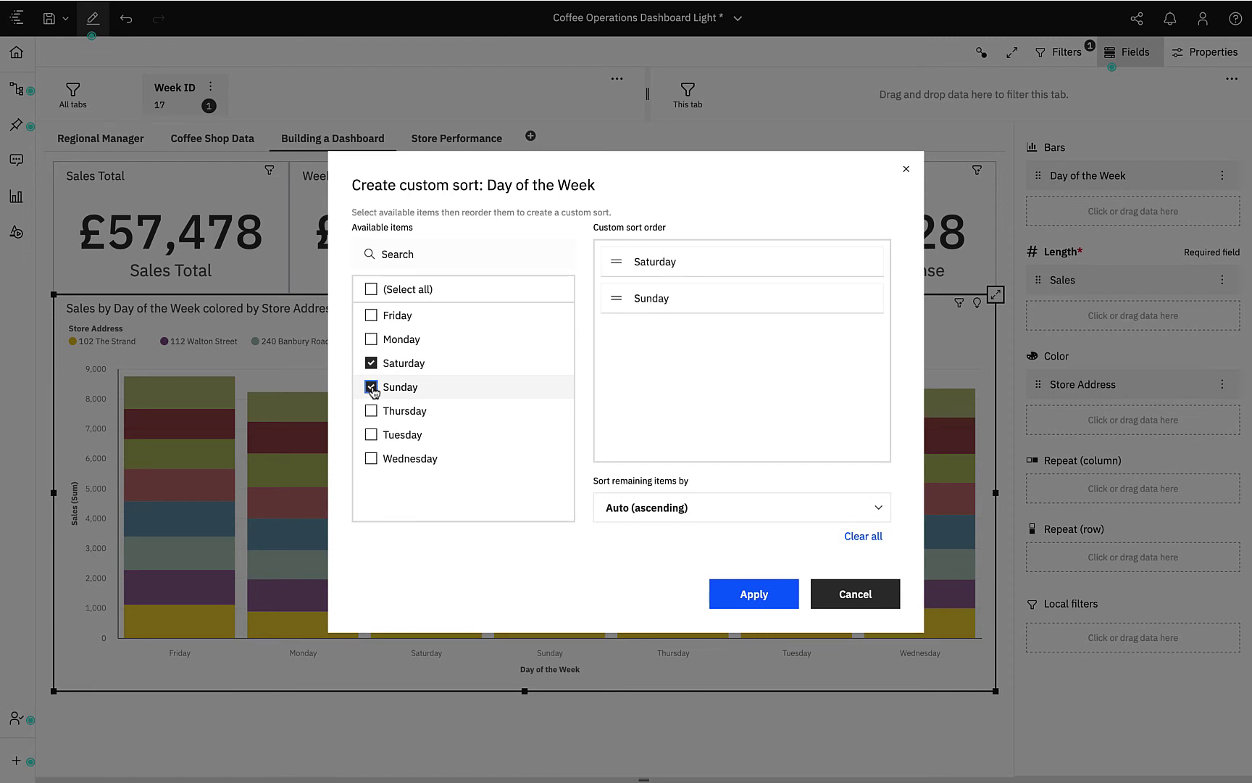
pyautogui.click(371, 339)
pyautogui.click(371, 434)
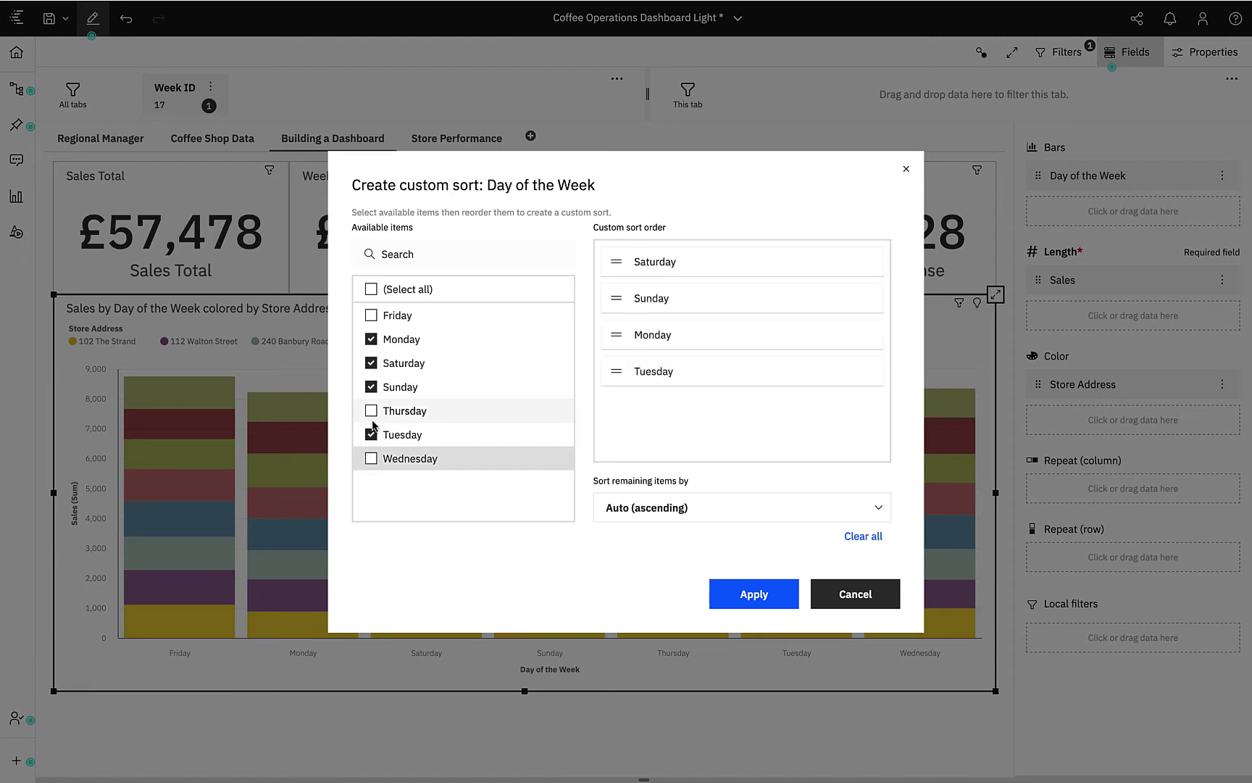
pyautogui.click(371, 459)
pyautogui.click(371, 411)
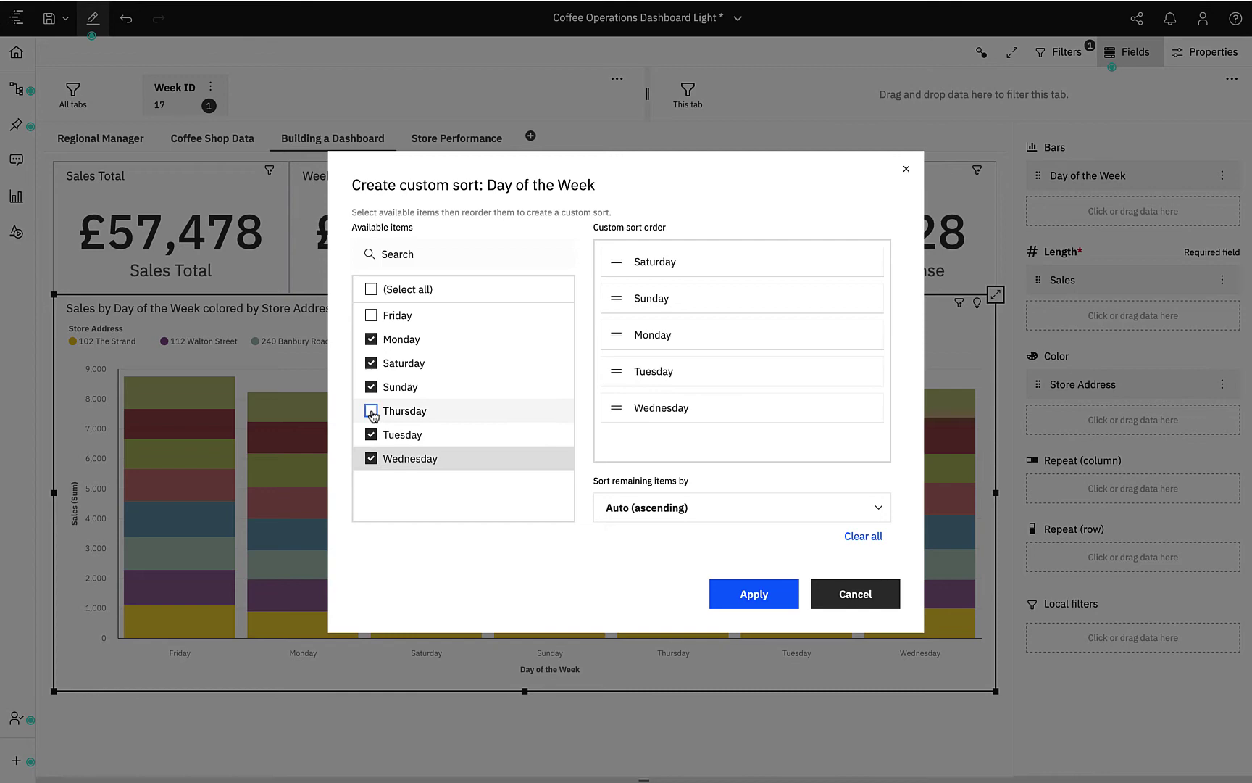
pyautogui.click(371, 316)
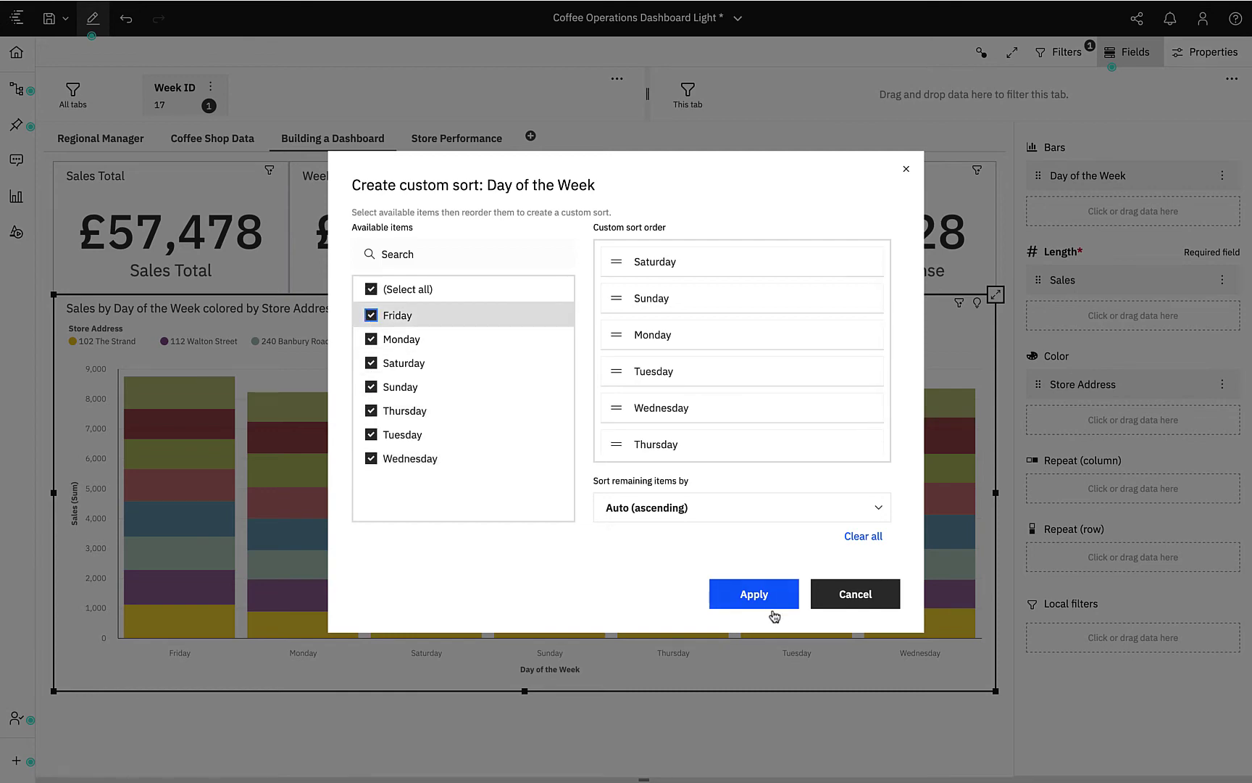
pyautogui.click(755, 595)
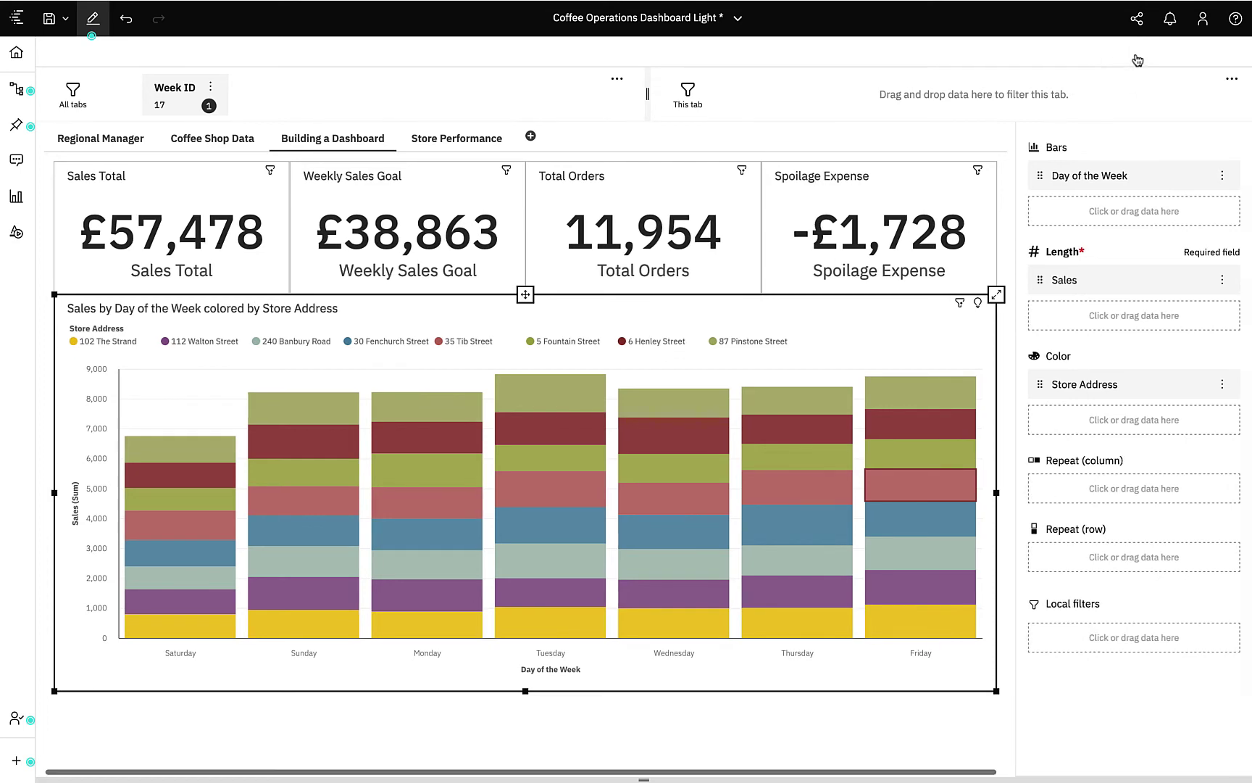
pyautogui.click(1135, 55)
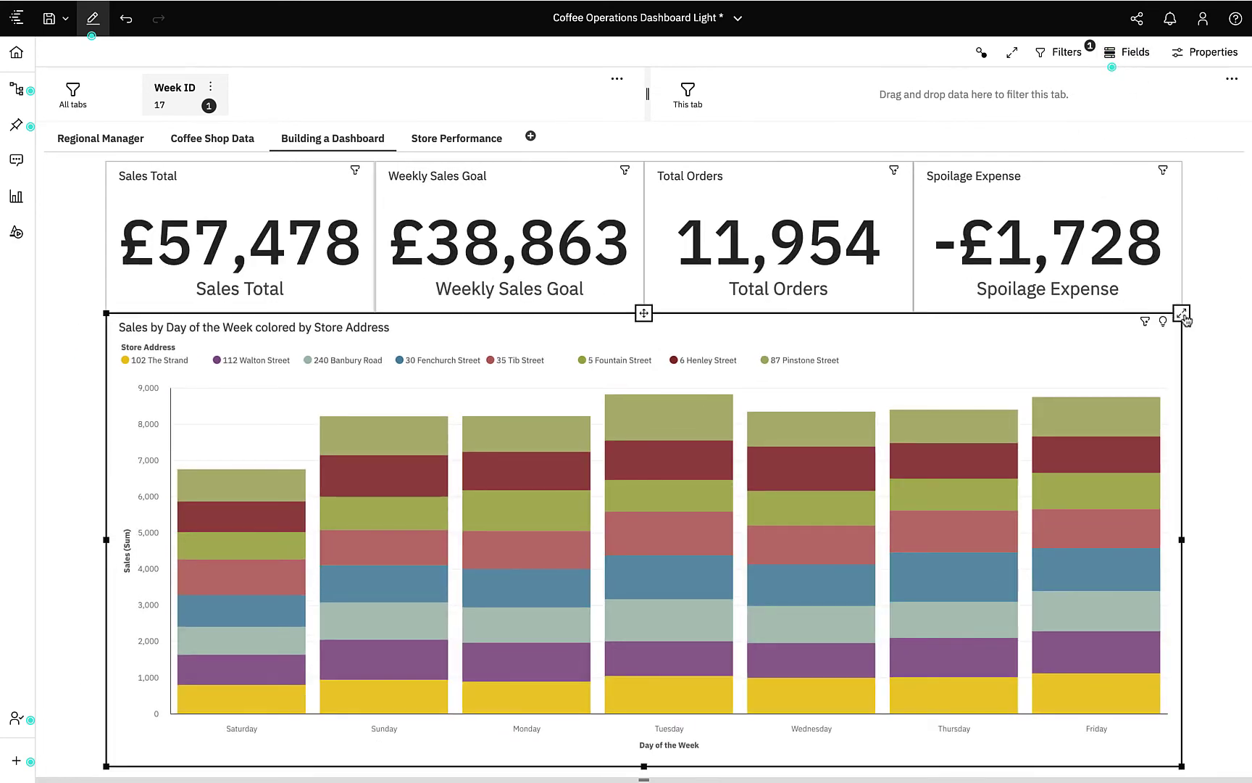
# Expand the sales-by-day chart and turn on its average and meaningful-difference insights.
pyautogui.click(1182, 314)
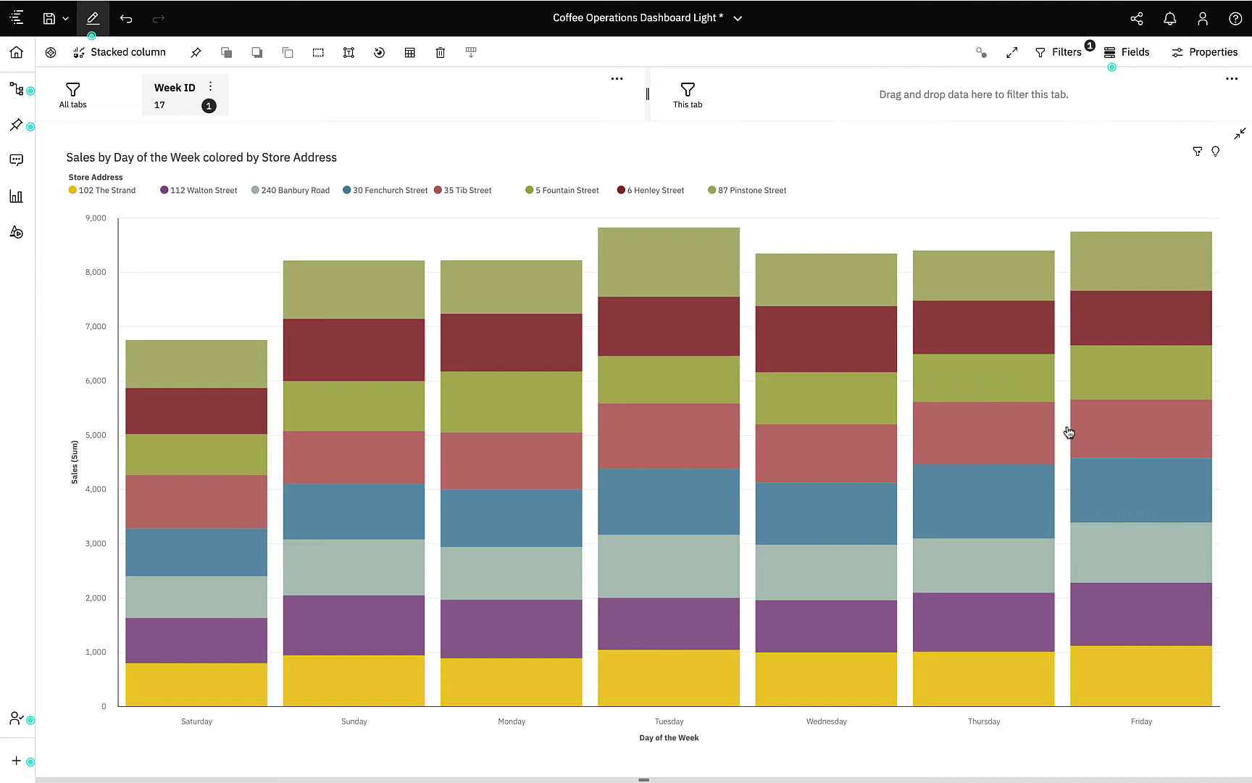
pyautogui.moveTo(1091, 435)
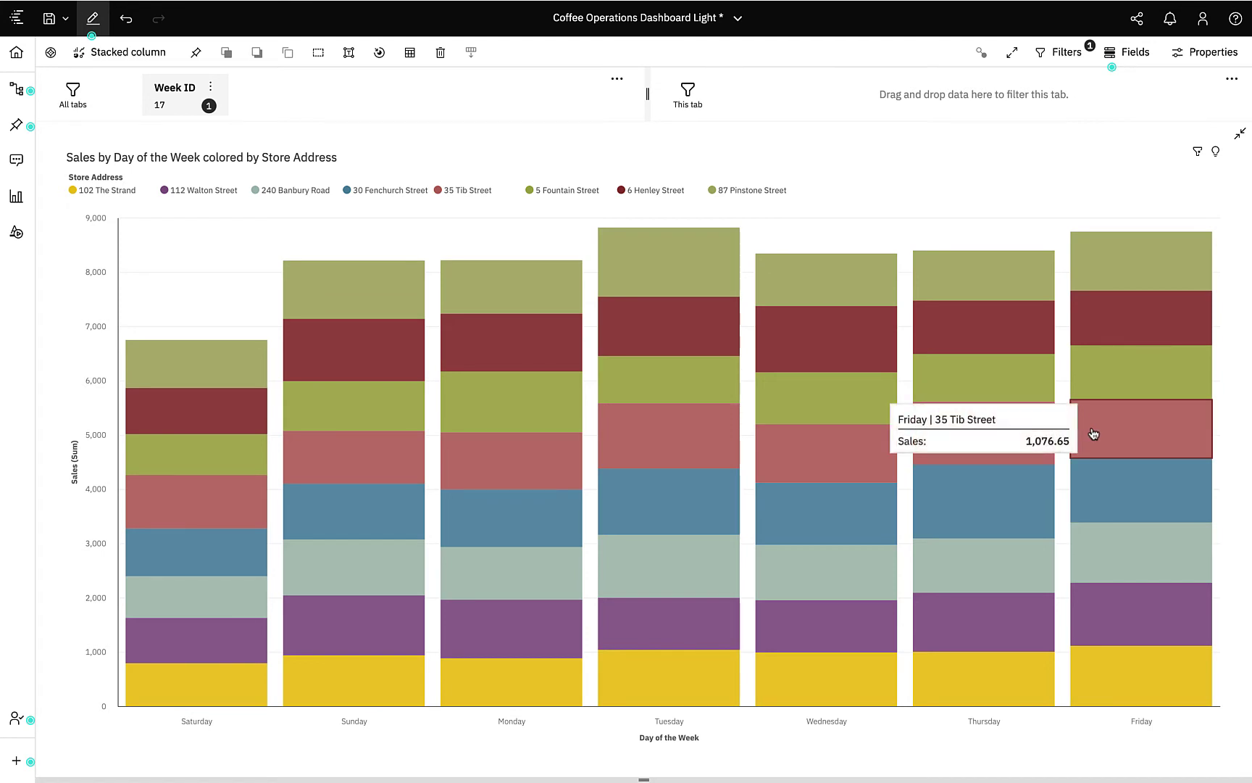
pyautogui.click(1216, 154)
pyautogui.click(1202, 168)
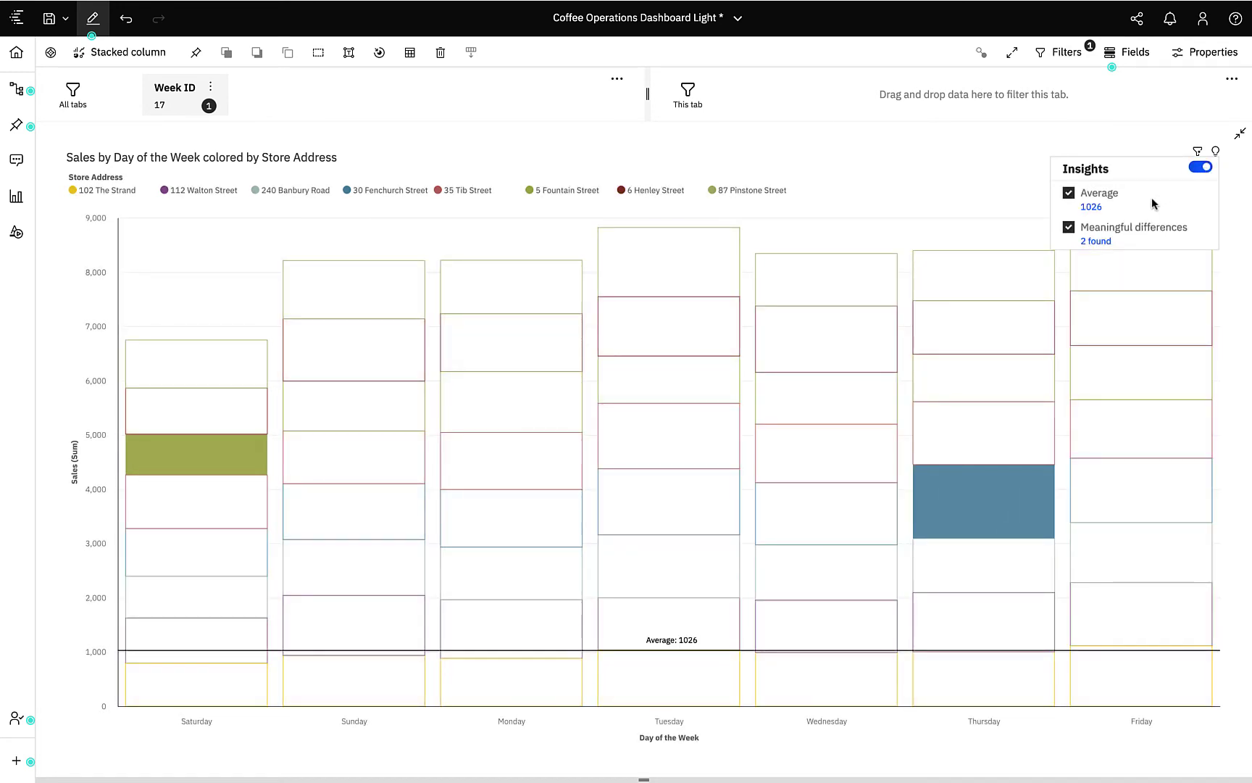
# Review the unusually low Saturday and high Thursday bars, then restore the chart to the dashboard.
pyautogui.moveTo(1087, 206)
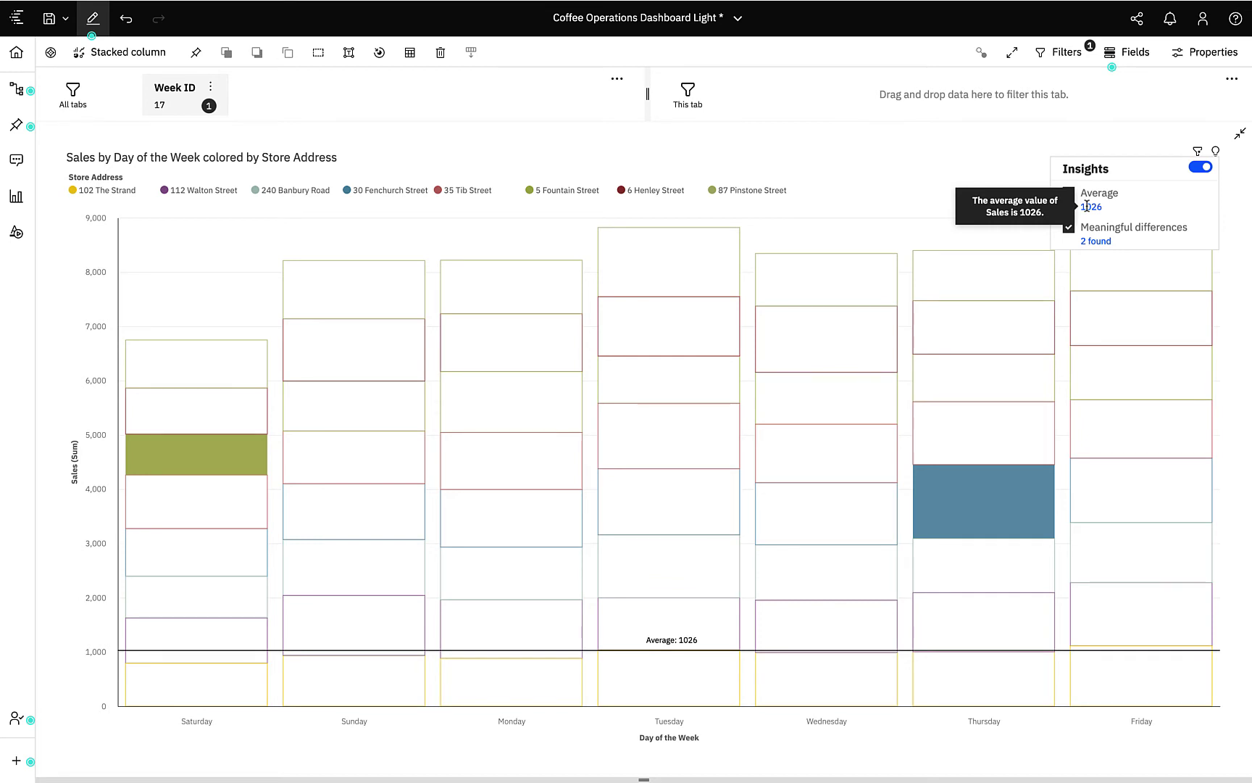
pyautogui.moveTo(1093, 238)
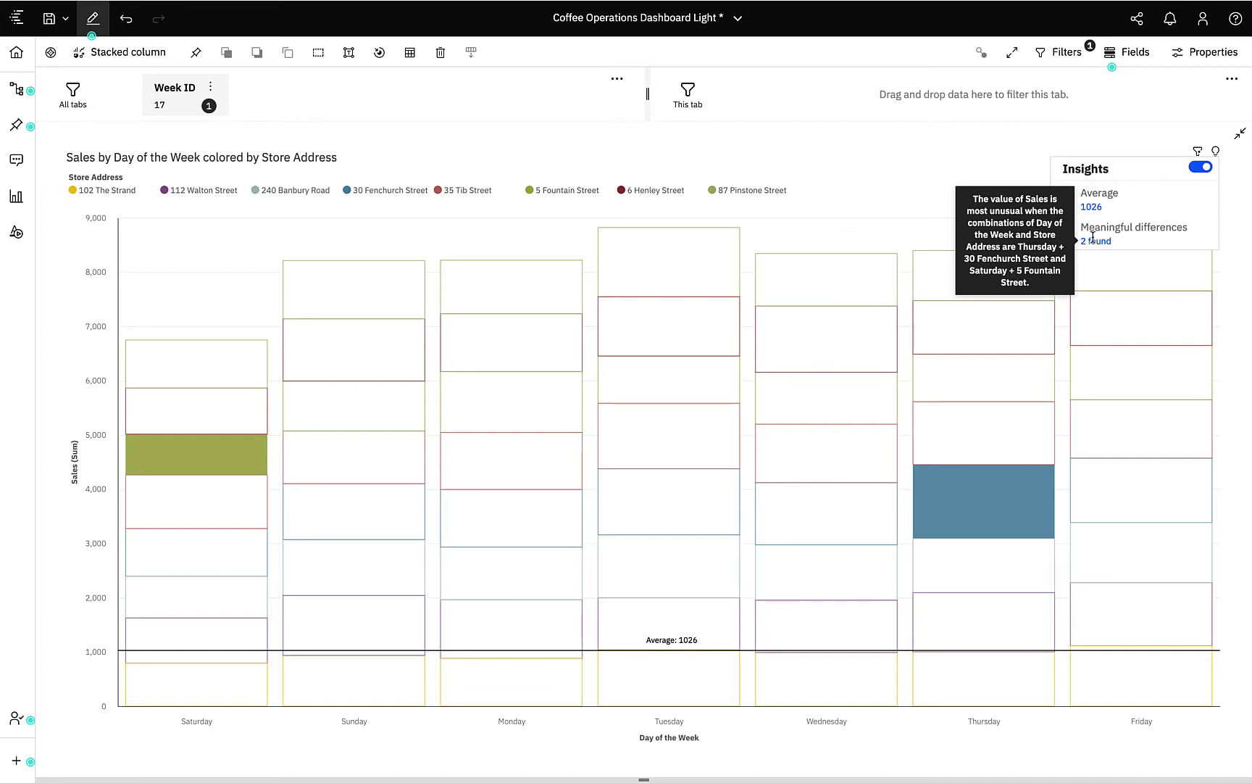
pyautogui.moveTo(1001, 510)
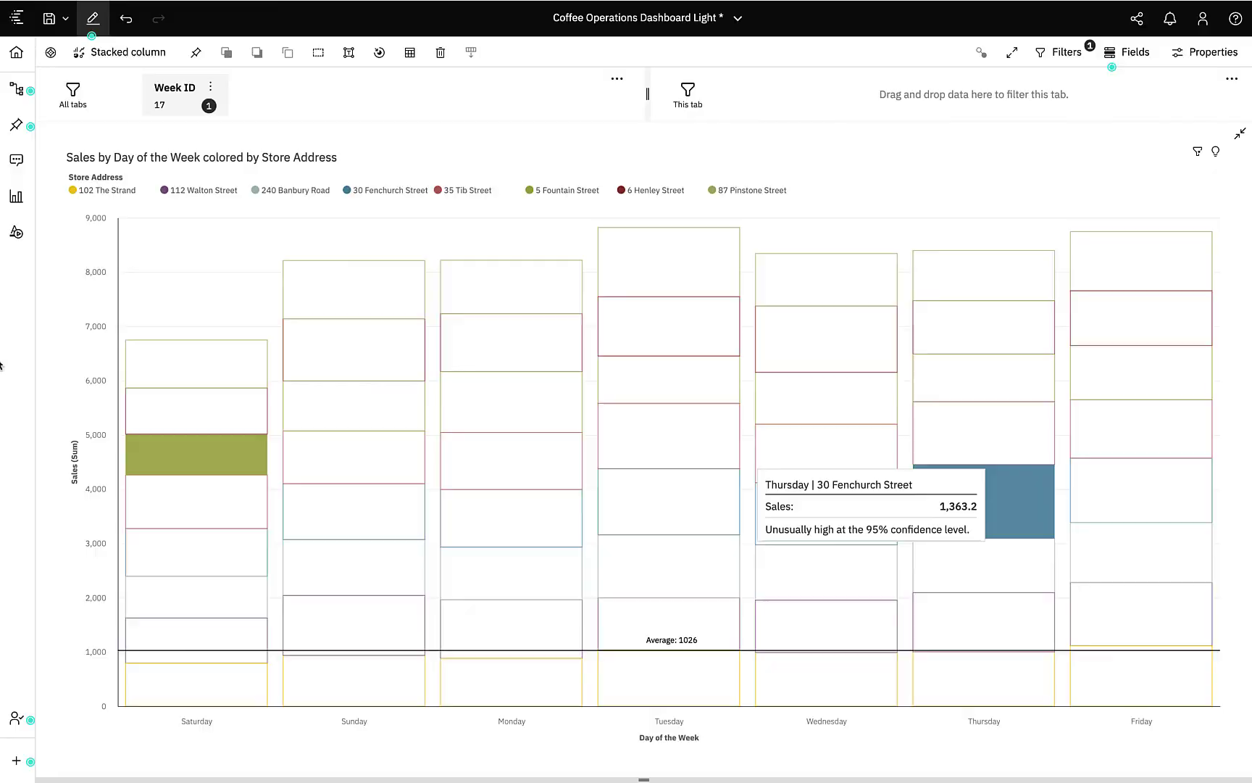
pyautogui.moveTo(161, 460)
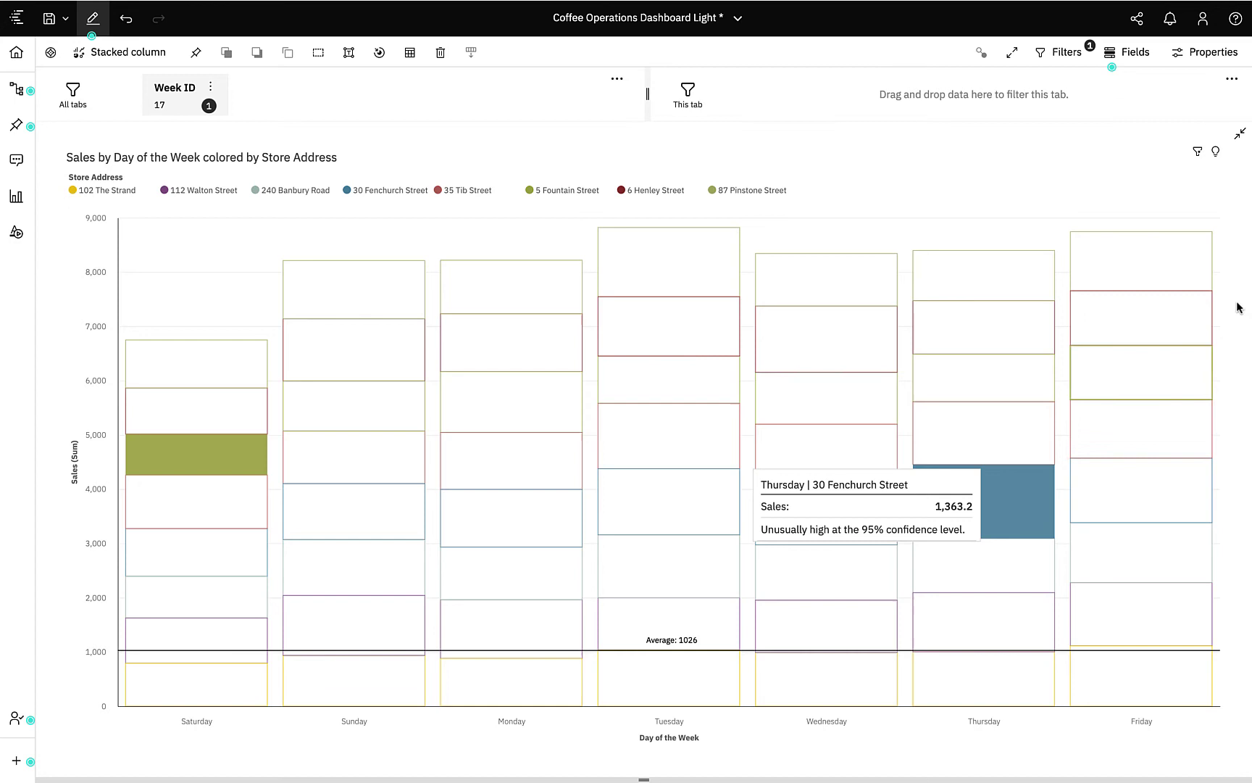
pyautogui.click(1240, 135)
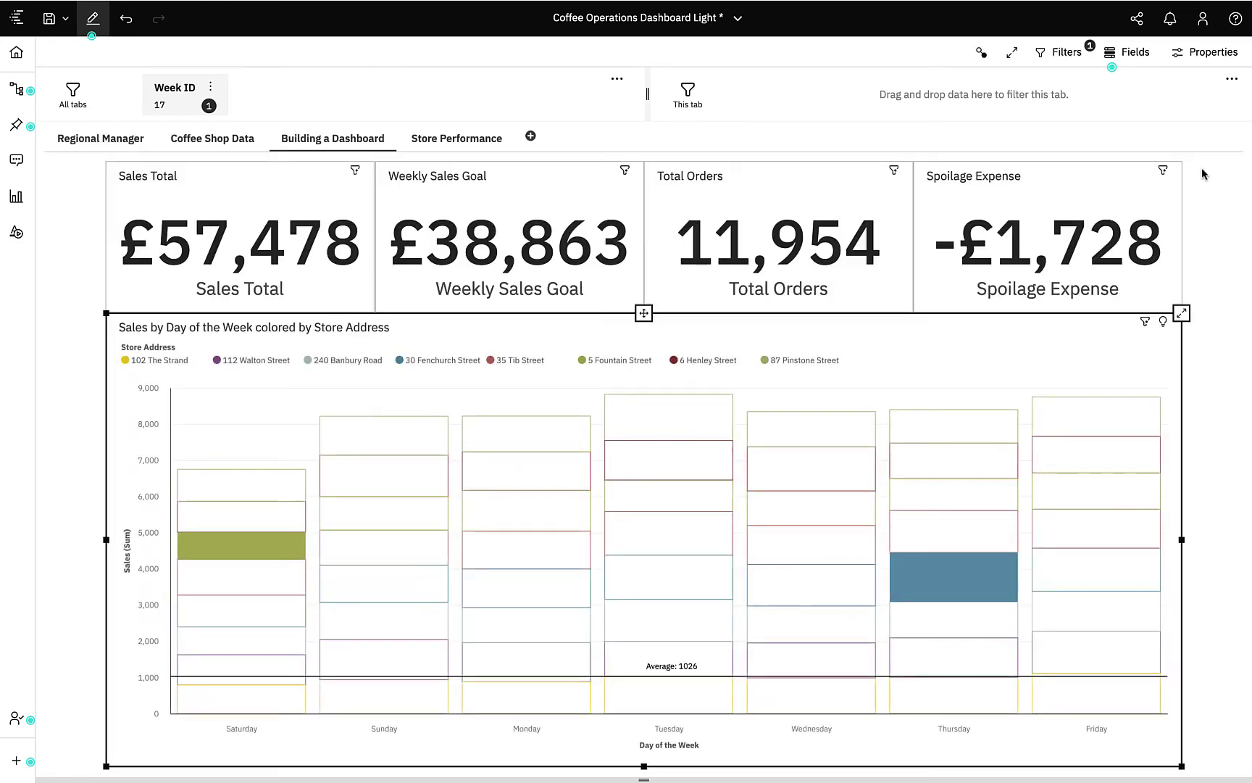
# Turn off chart insights, shrink the sales chart to 50% width, and show the visualization types.
pyautogui.click(1164, 323)
pyautogui.click(1150, 338)
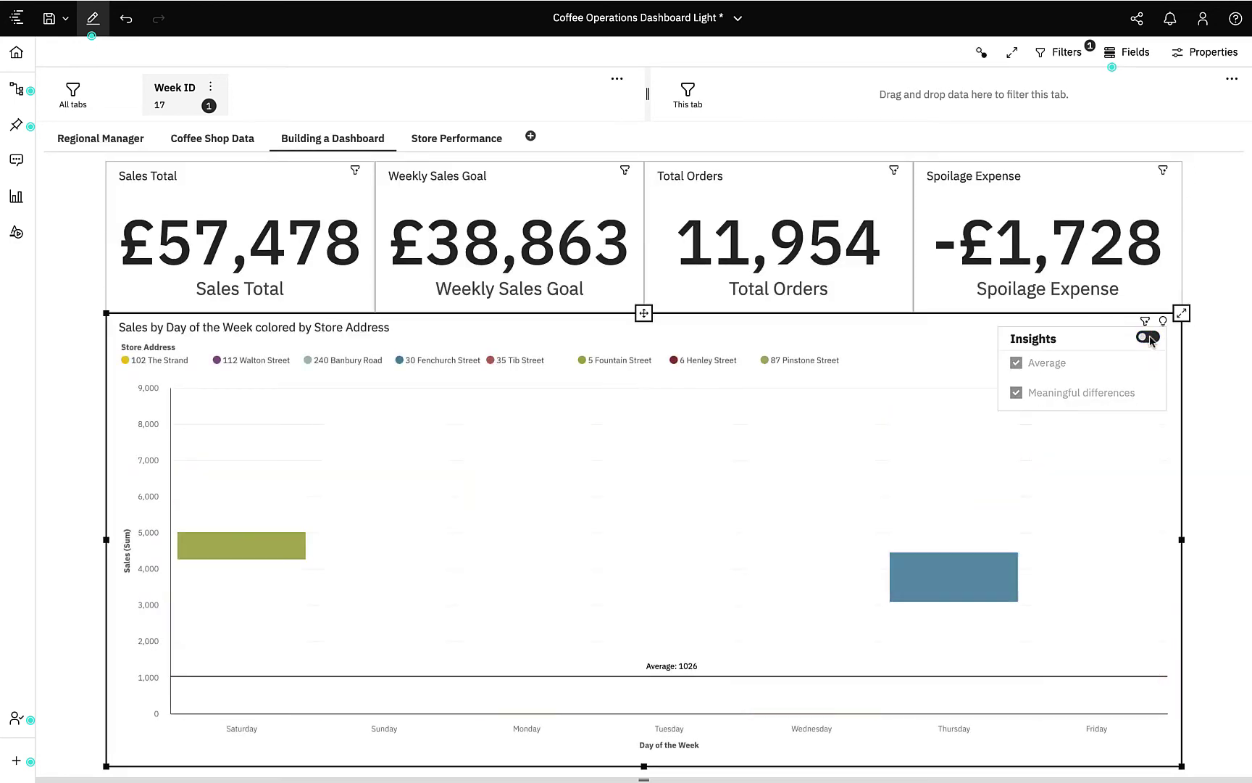
pyautogui.moveTo(1182, 539); pyautogui.dragTo(642, 523)
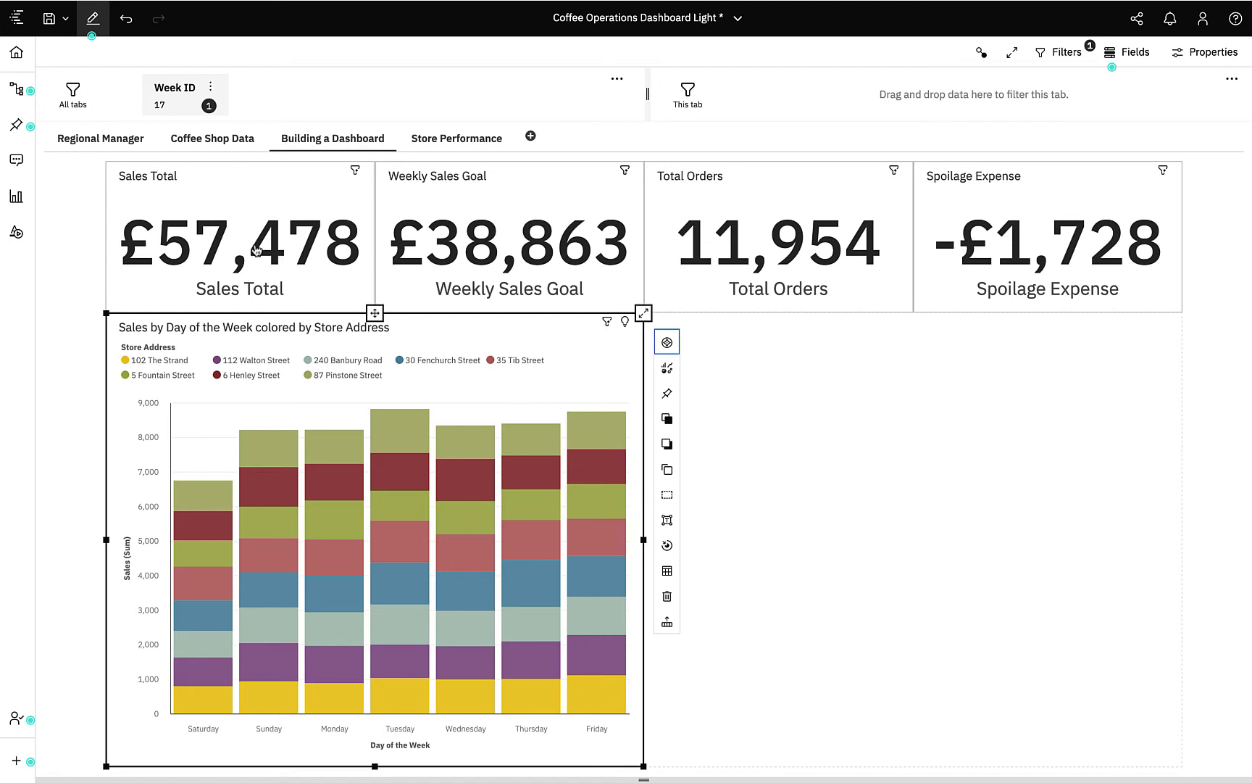
pyautogui.click(18, 198)
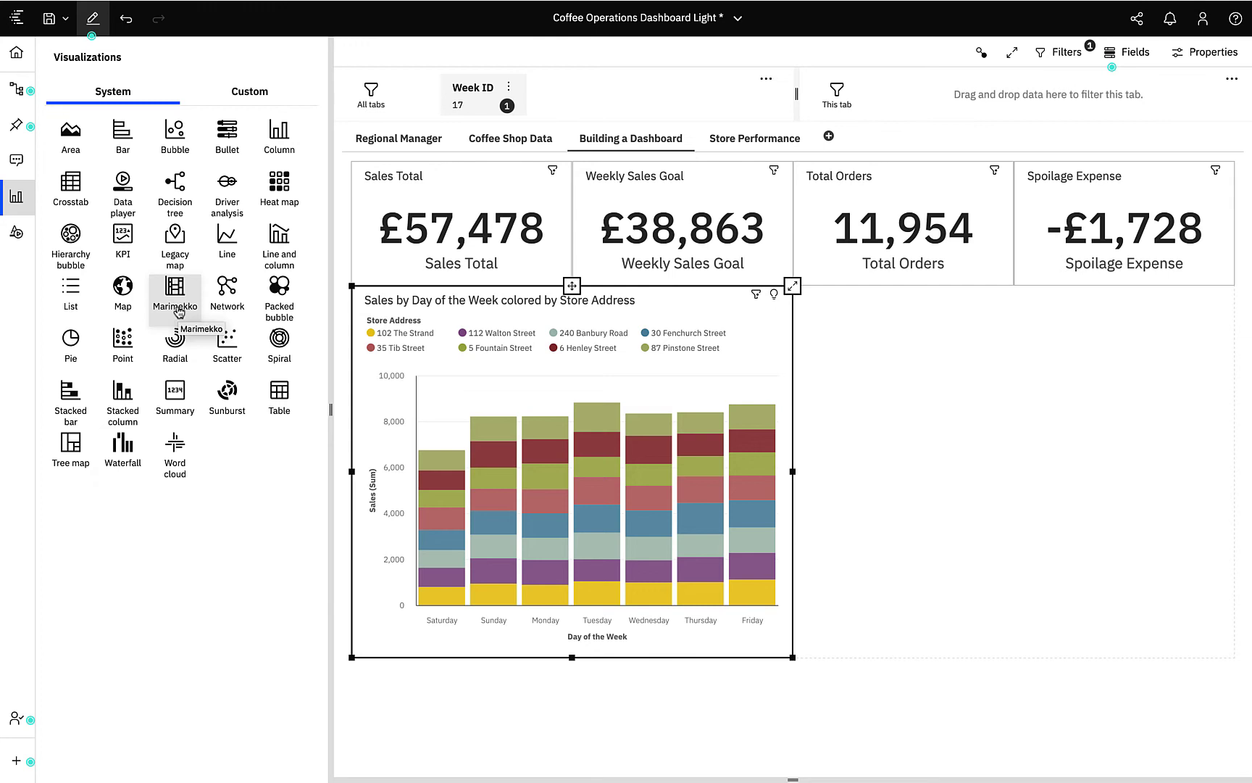
# Browse the Custom visualizations, then add a System Map visualization beside the sales chart.
pyautogui.click(252, 95)
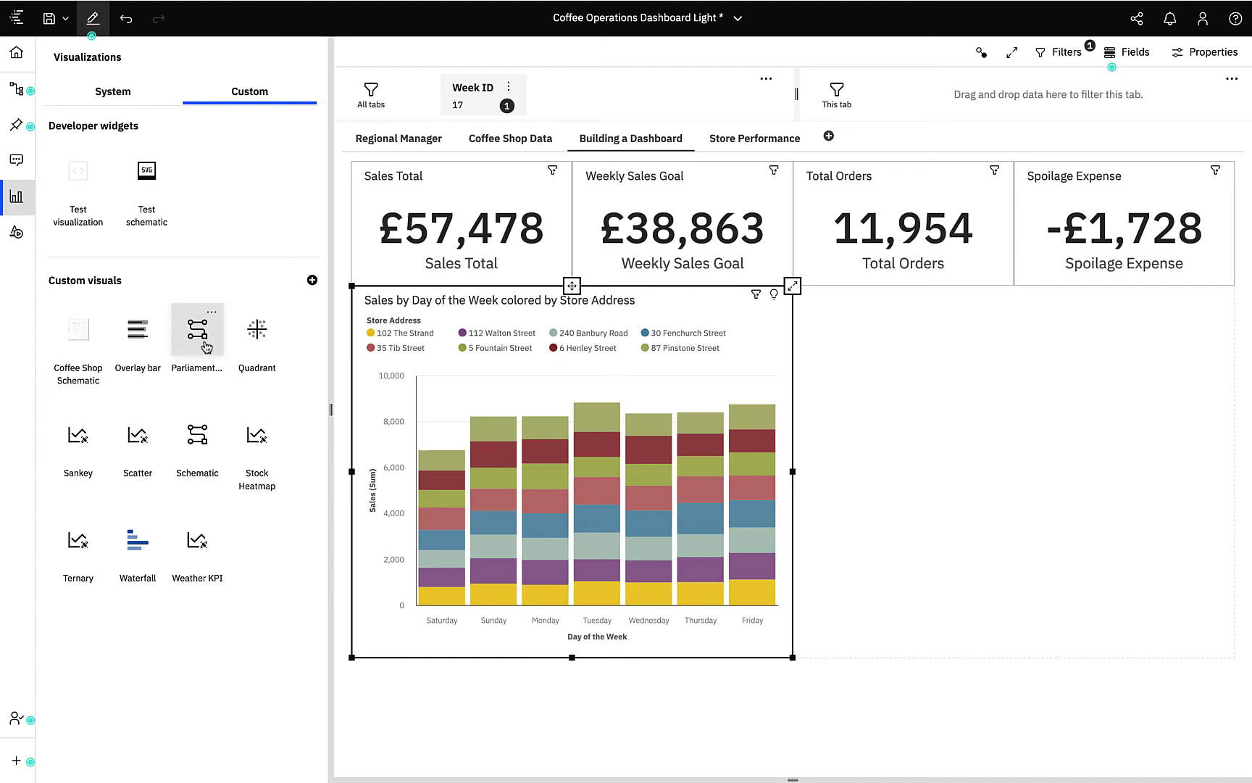
pyautogui.click(145, 103)
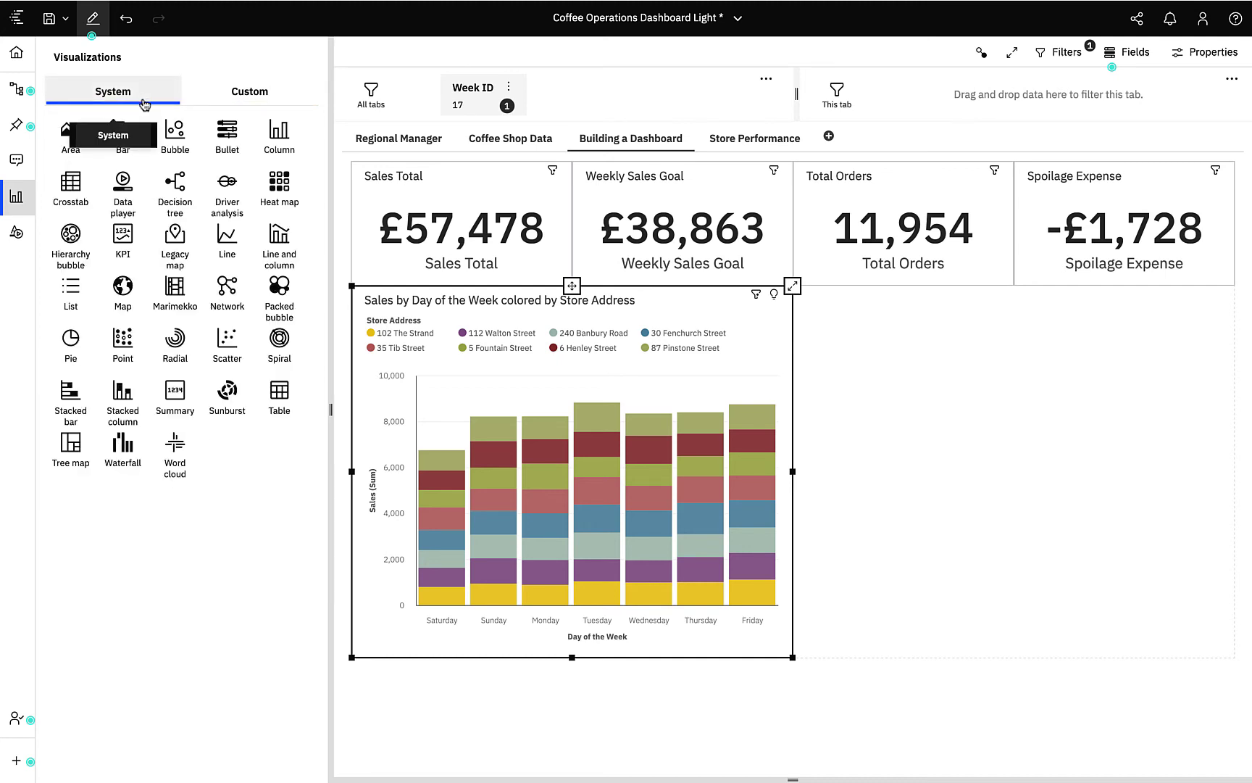
pyautogui.click(124, 289)
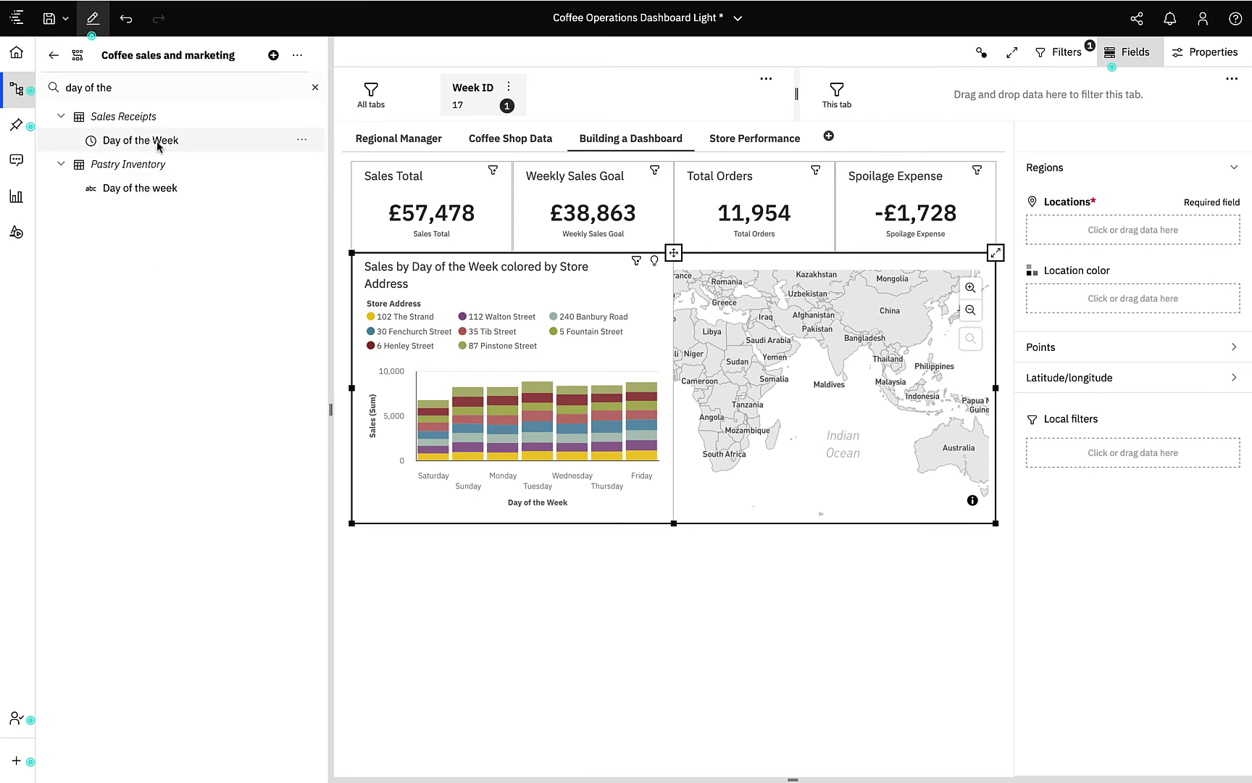
# Set the map's Latitude and Longitude to the Sales Outlet latitude and longitude fields.
pyautogui.click(1232, 380)
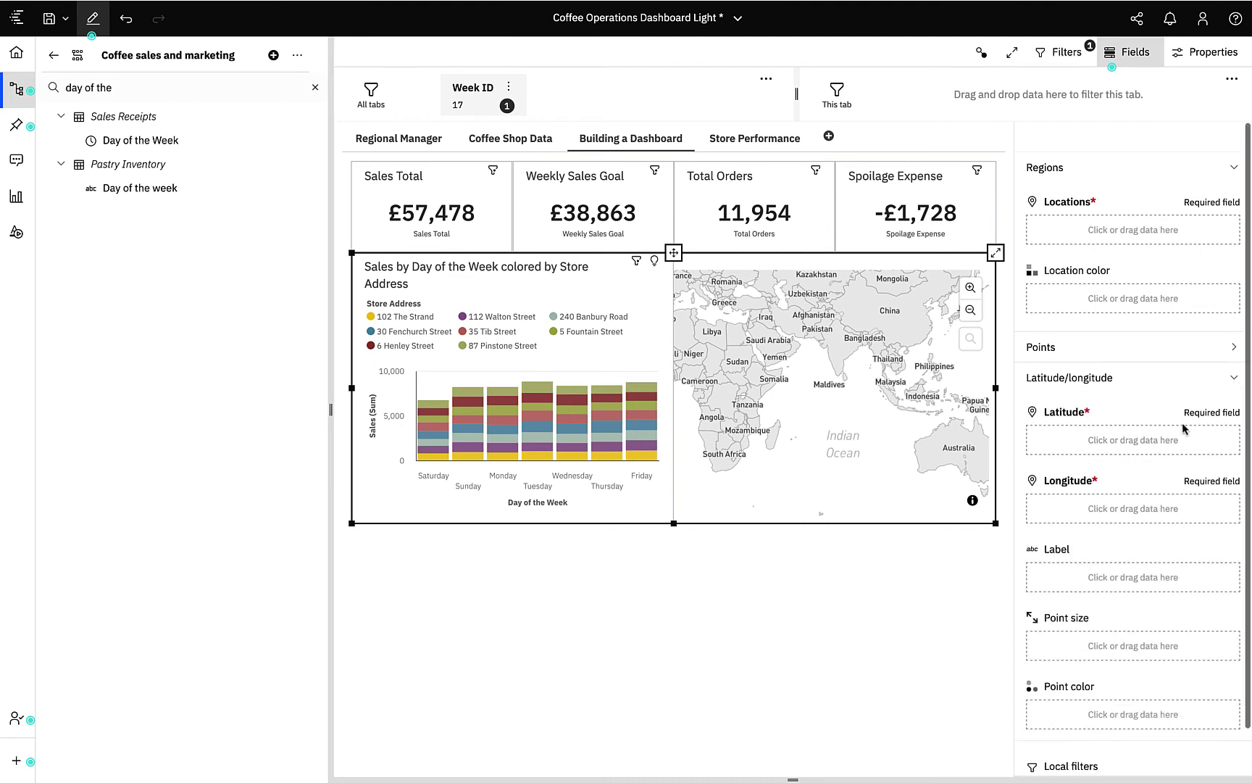
pyautogui.click(1070, 443)
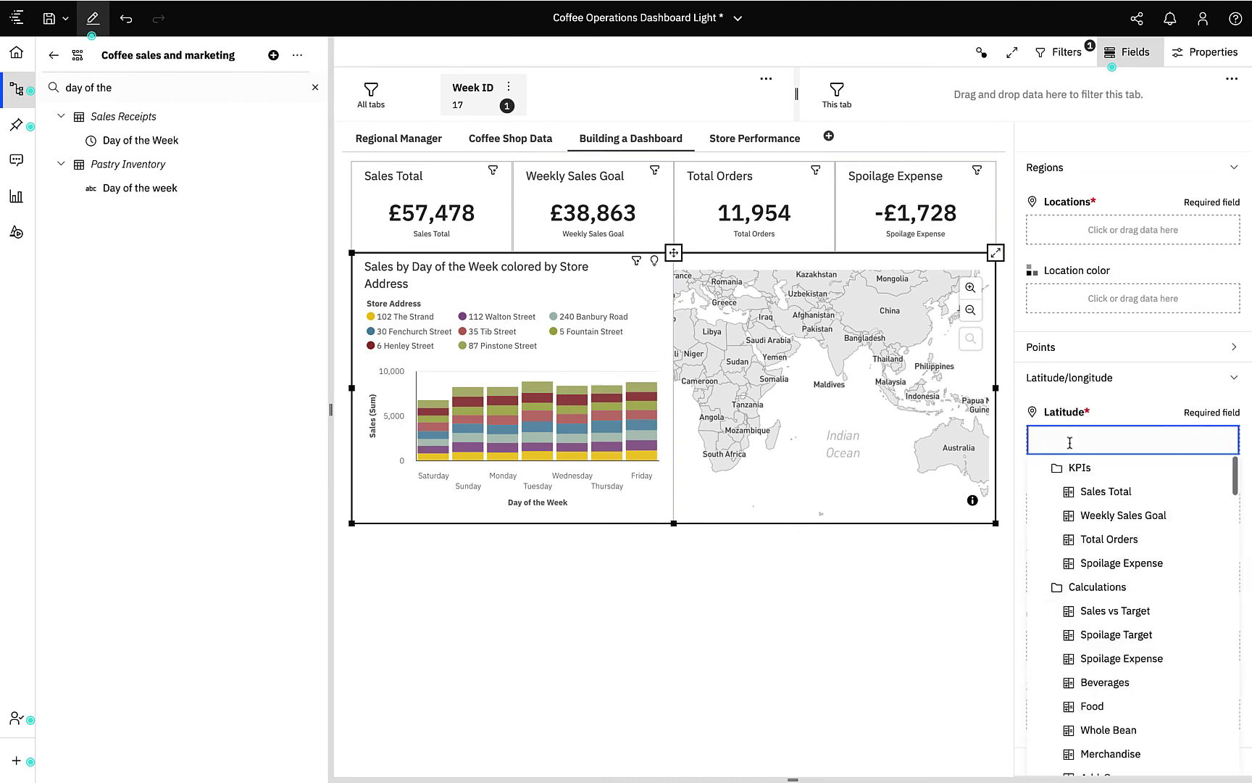
pyautogui.write('lat')
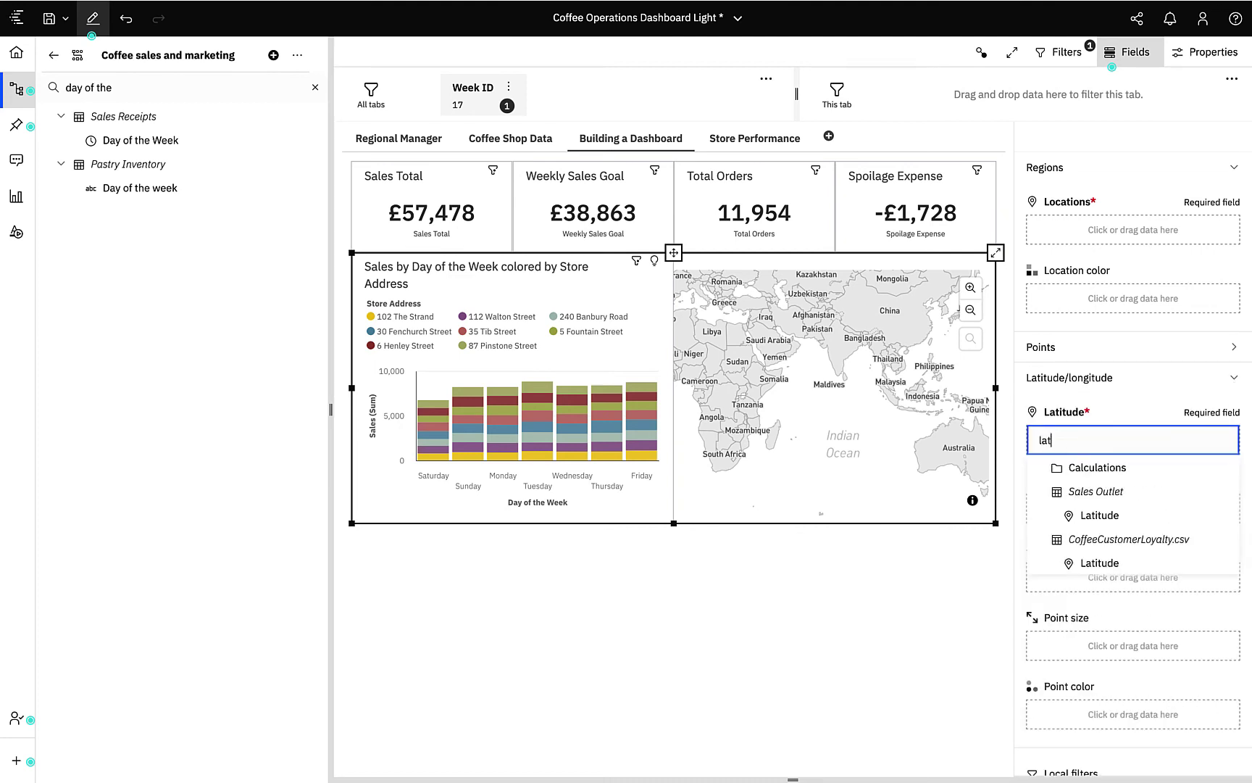
pyautogui.write('itu')
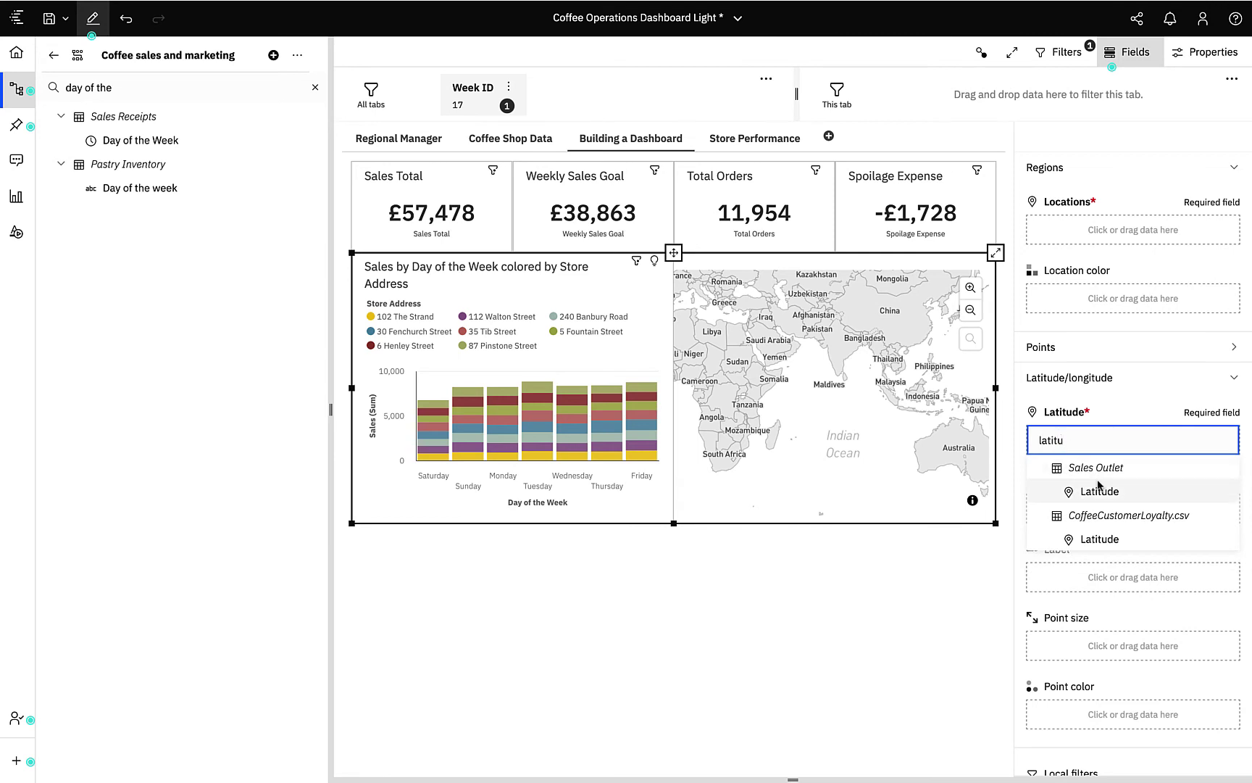
pyautogui.click(1098, 493)
pyautogui.click(1077, 508)
pyautogui.write('lonm')
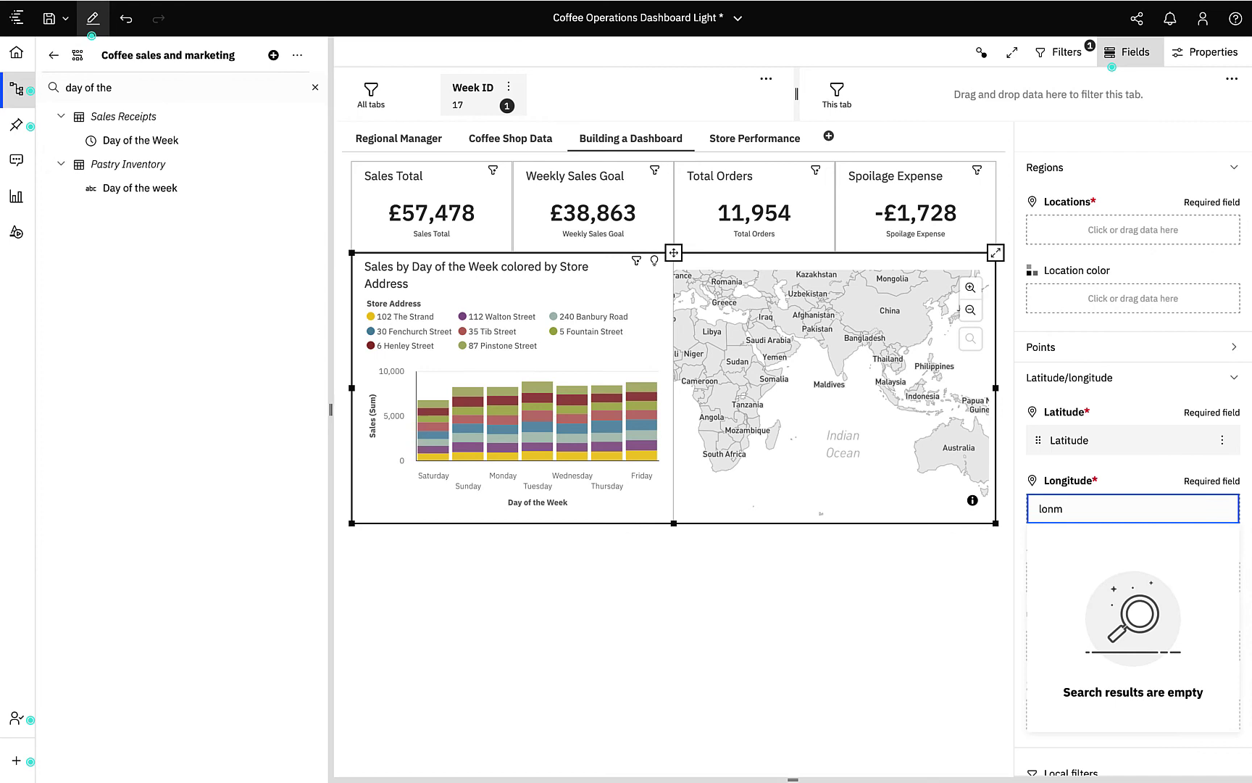
pyautogui.press('BackSpace')
pyautogui.write('g')
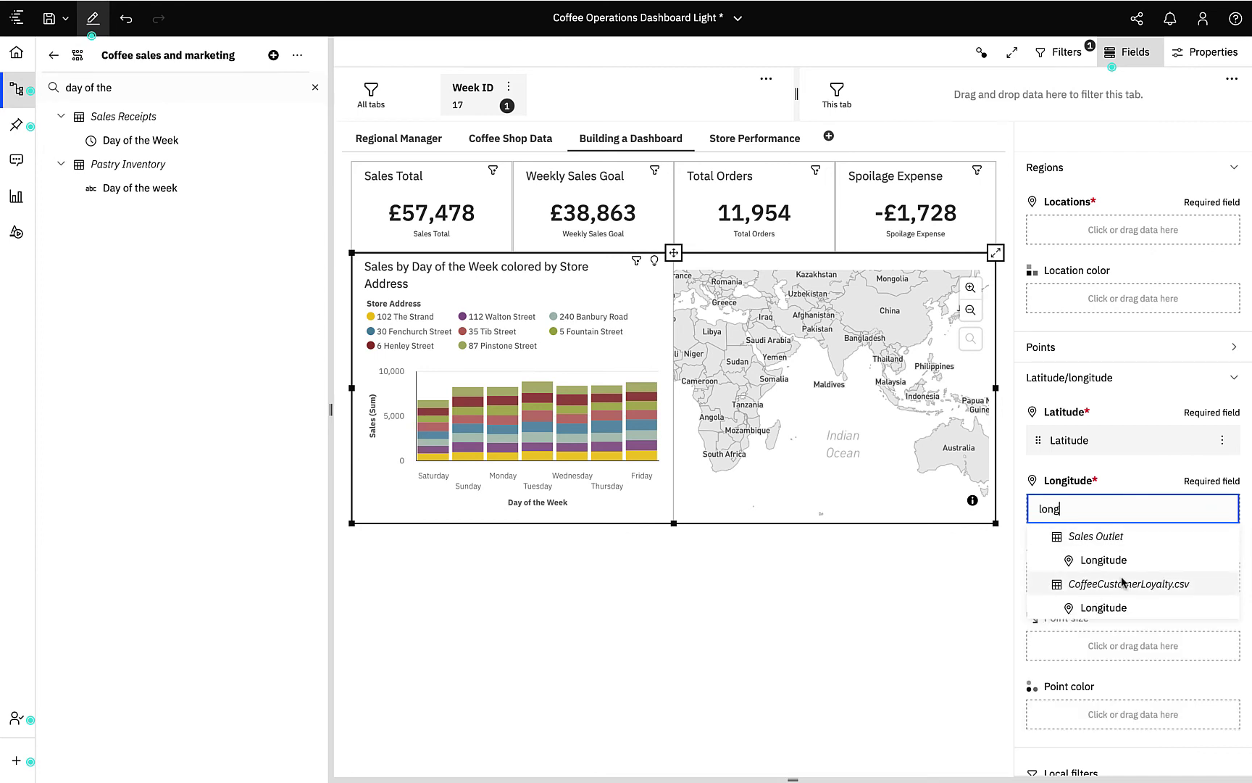
pyautogui.click(1105, 560)
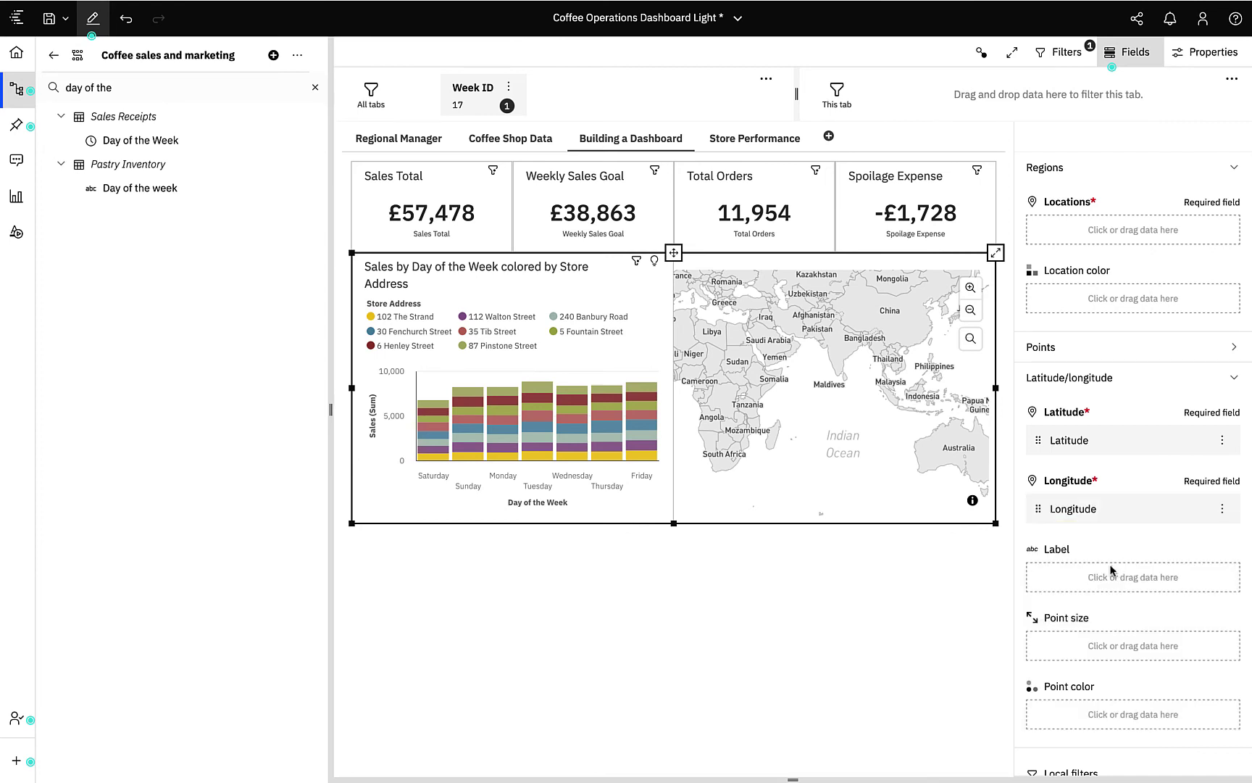
# Size and colour the map points by Sales, and expand the map to fill the canvas.
pyautogui.click(1058, 645)
pyautogui.write('sales')
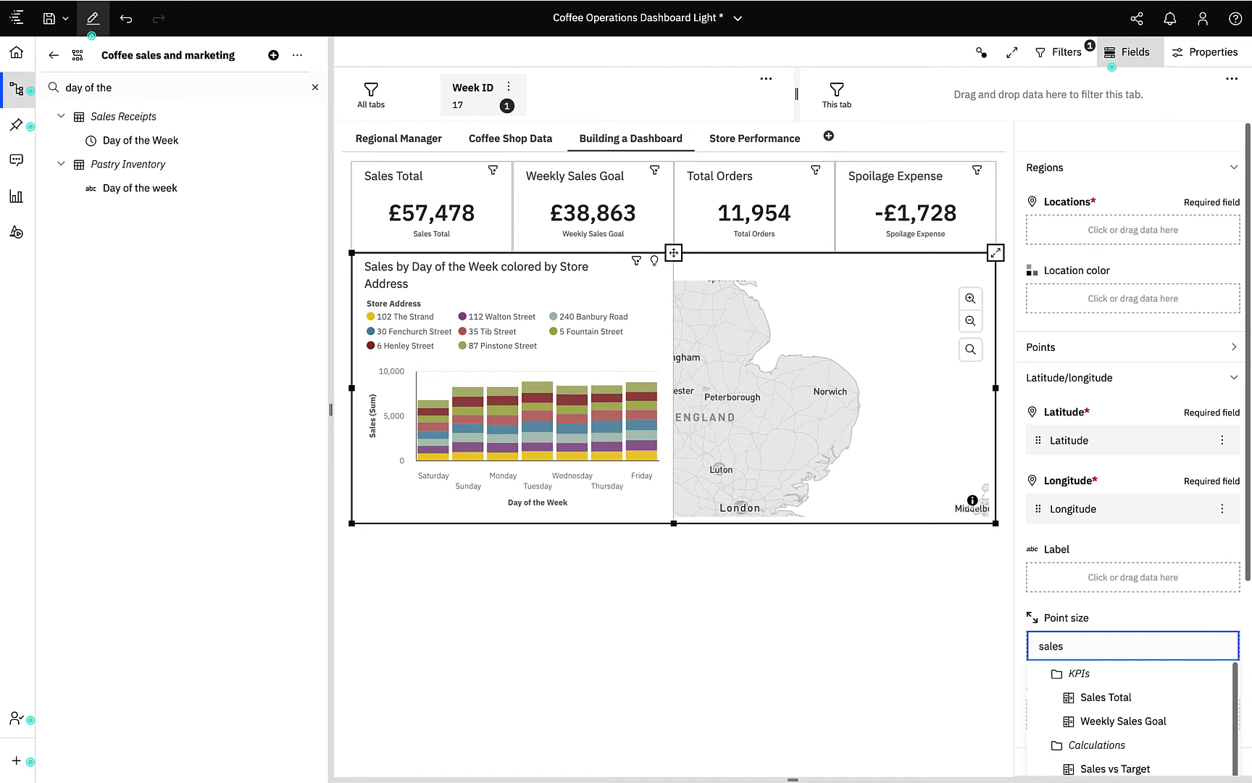
pyautogui.click(1103, 661)
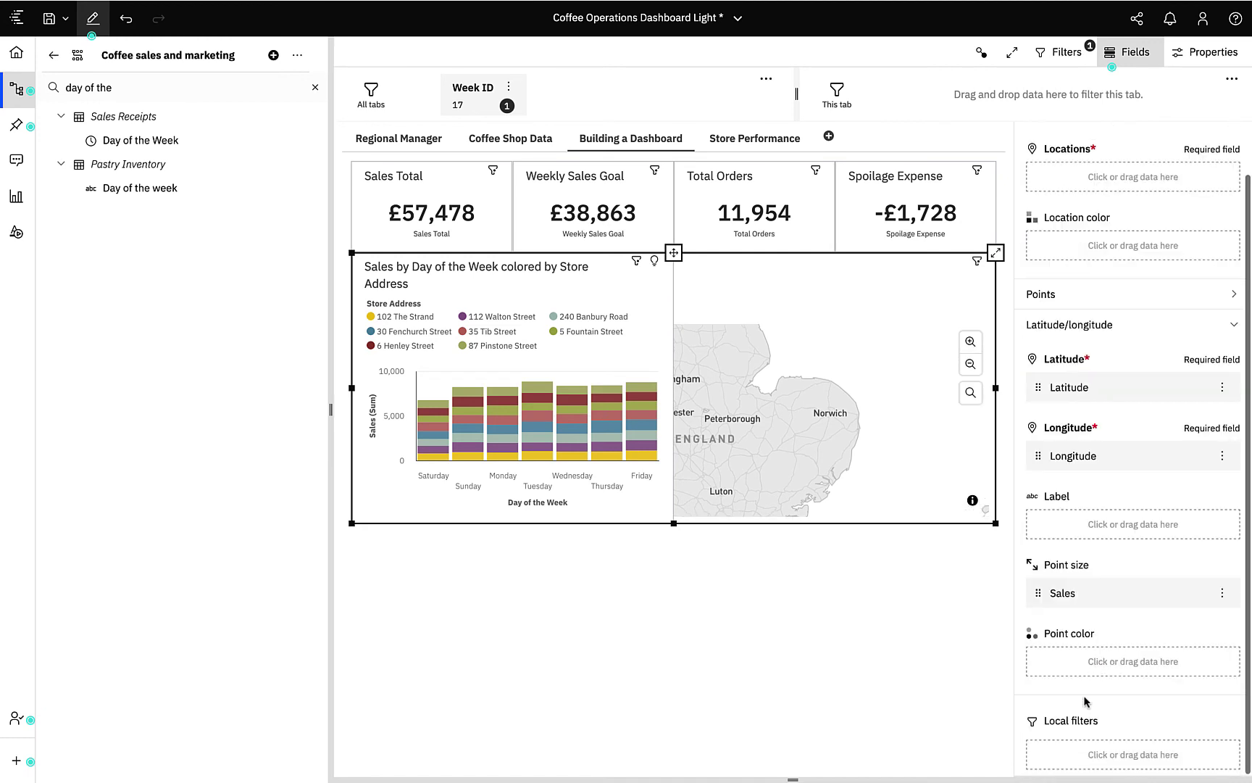
pyautogui.click(1062, 663)
pyautogui.write('sales')
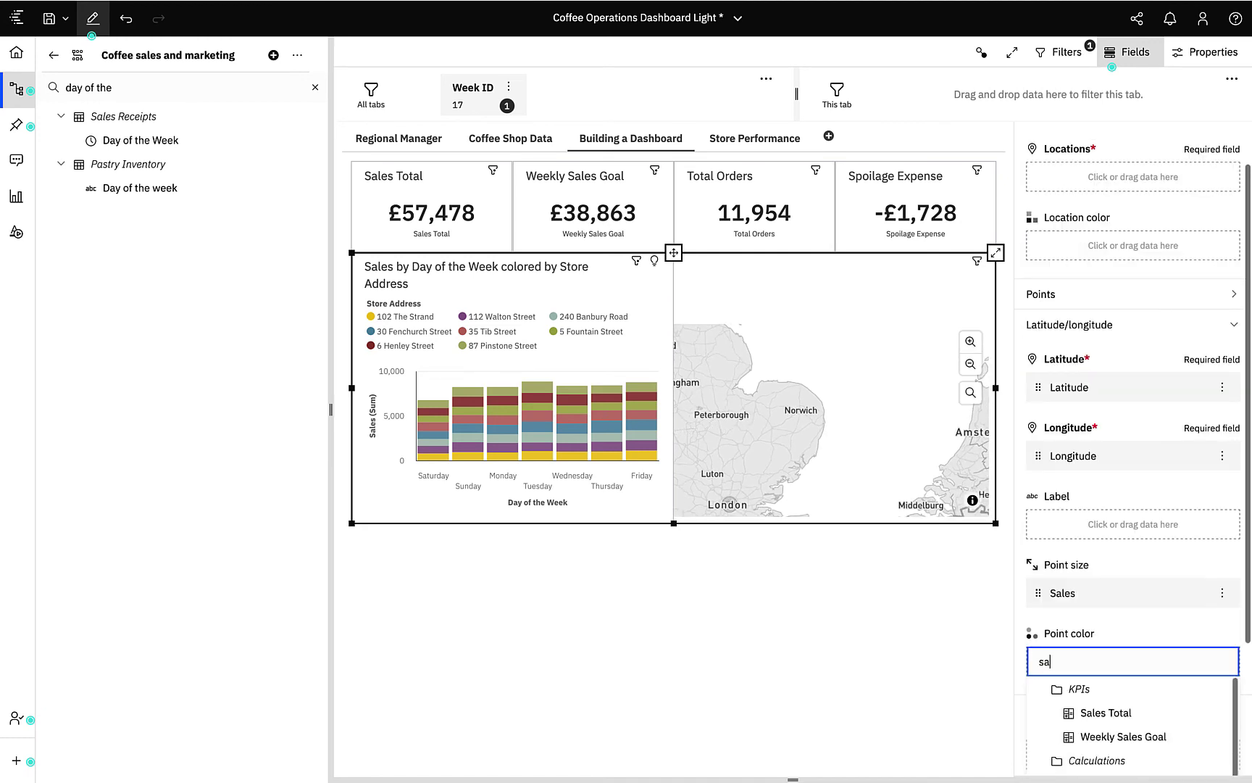
pyautogui.click(1102, 716)
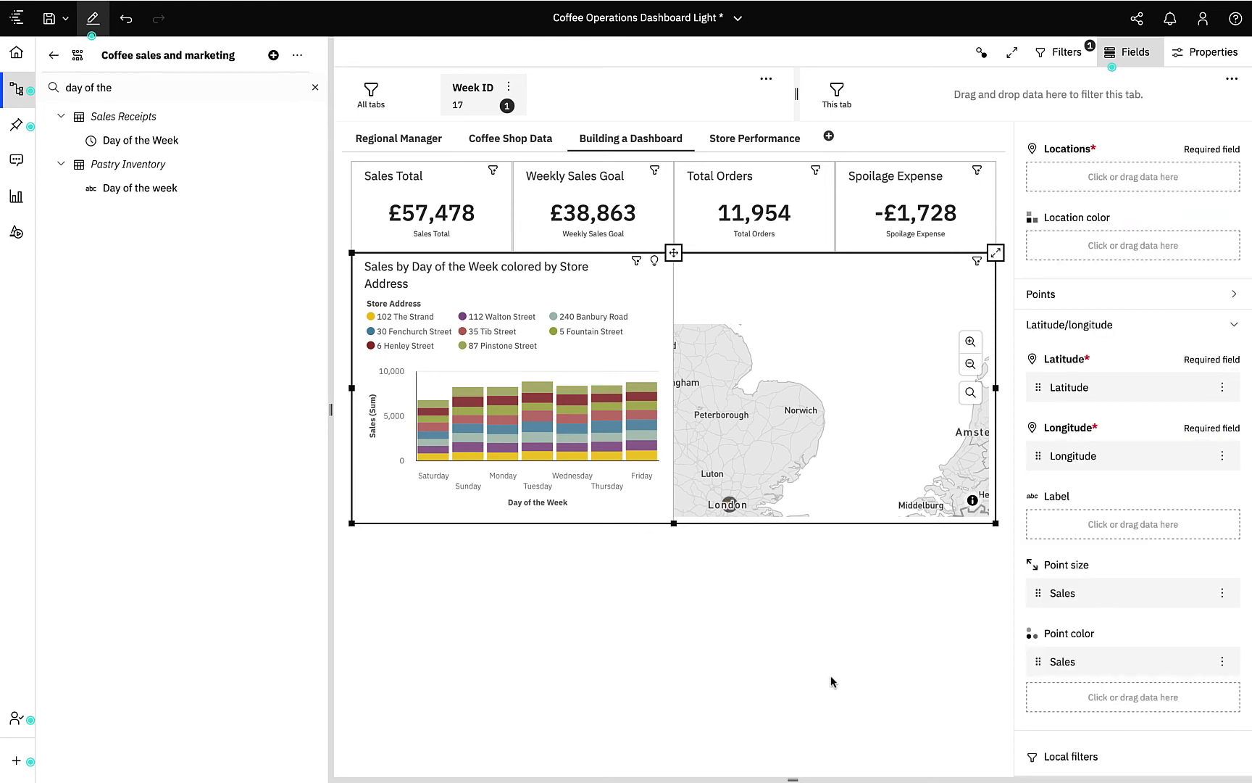
pyautogui.click(995, 253)
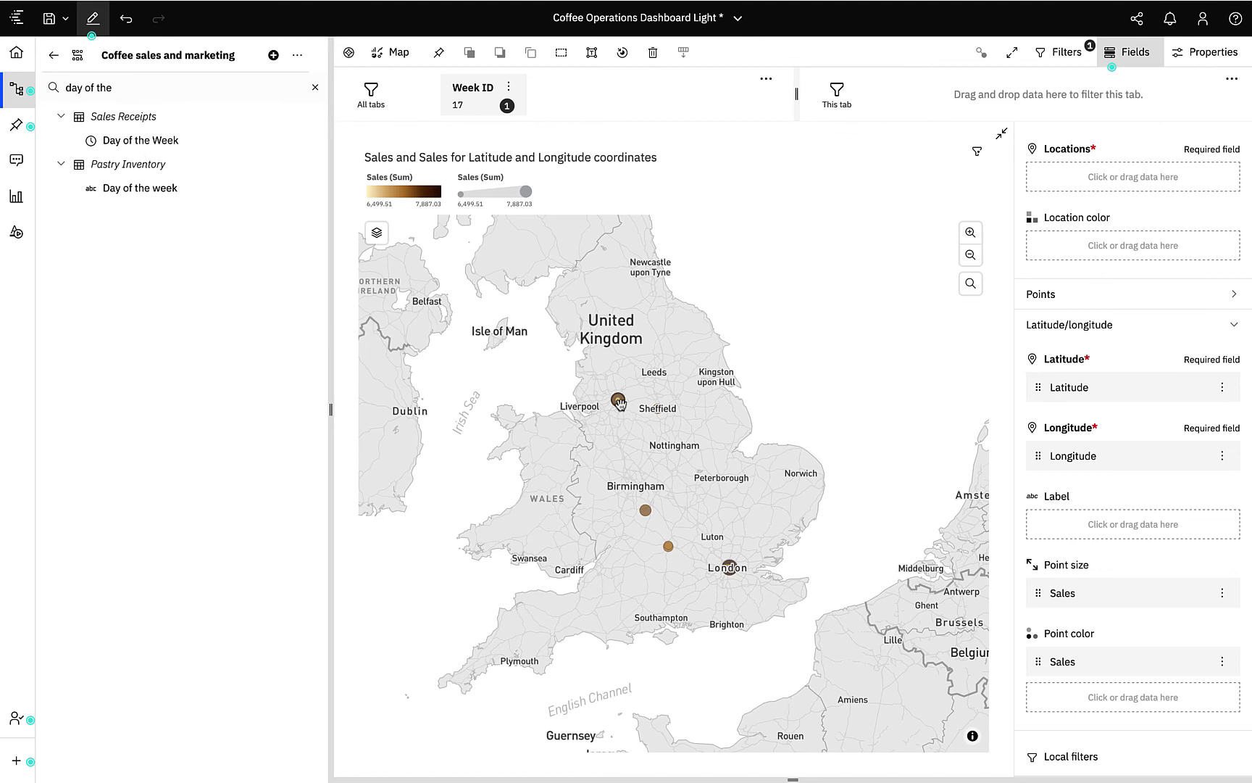
# Show the store locations as clusters coloured with IBM heat palette 4.
pyautogui.moveTo(619, 402)
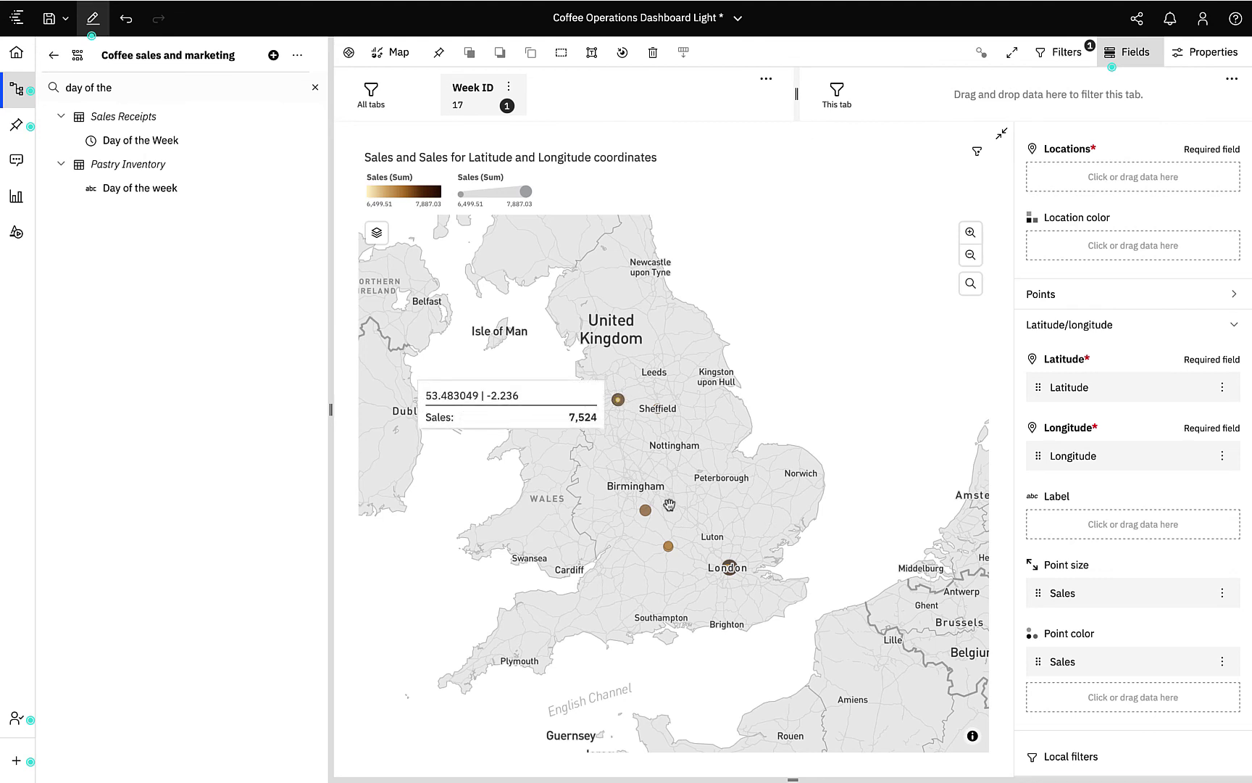
pyautogui.moveTo(727, 570)
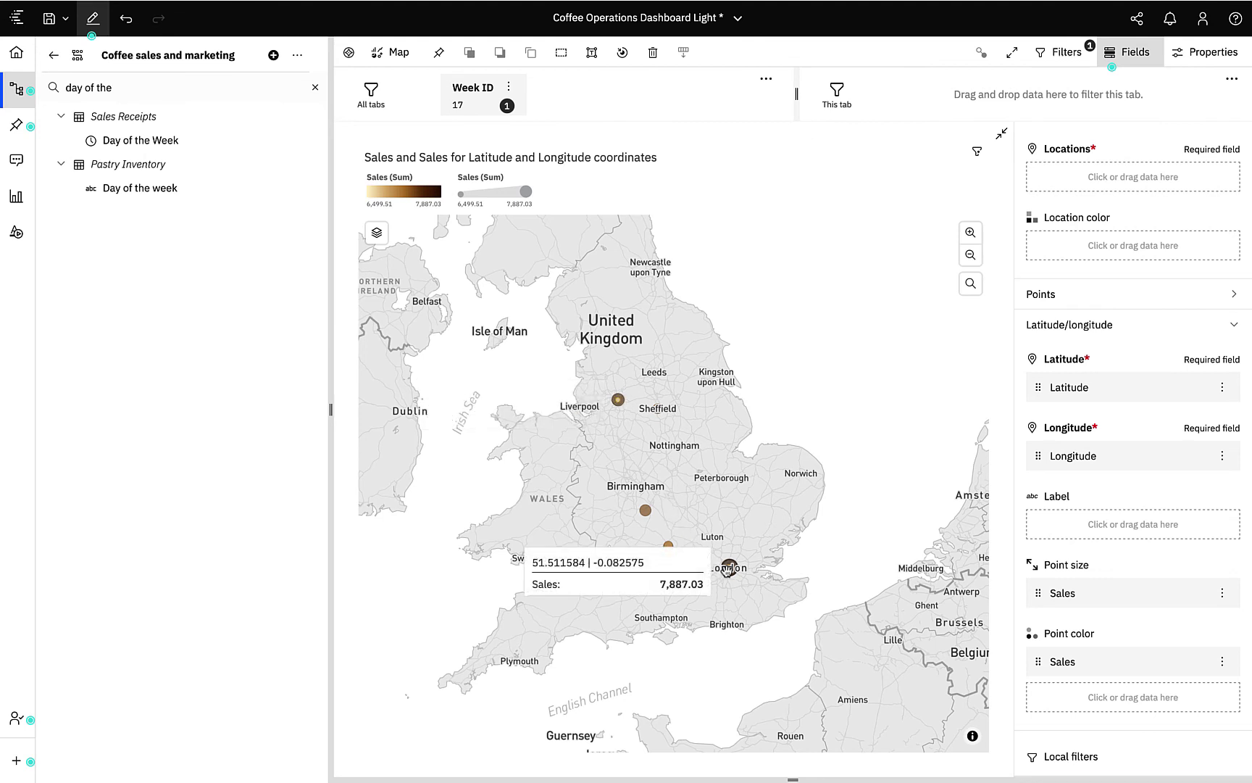
pyautogui.click(1208, 58)
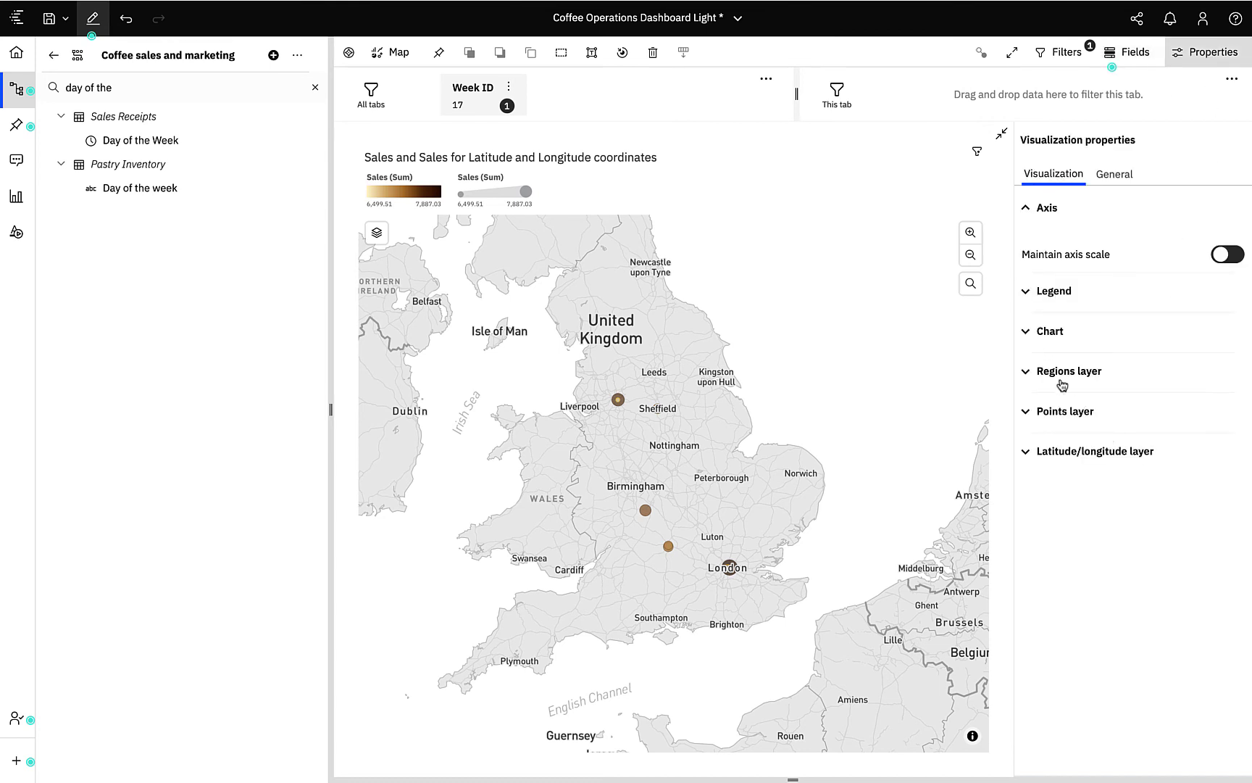
pyautogui.click(1027, 455)
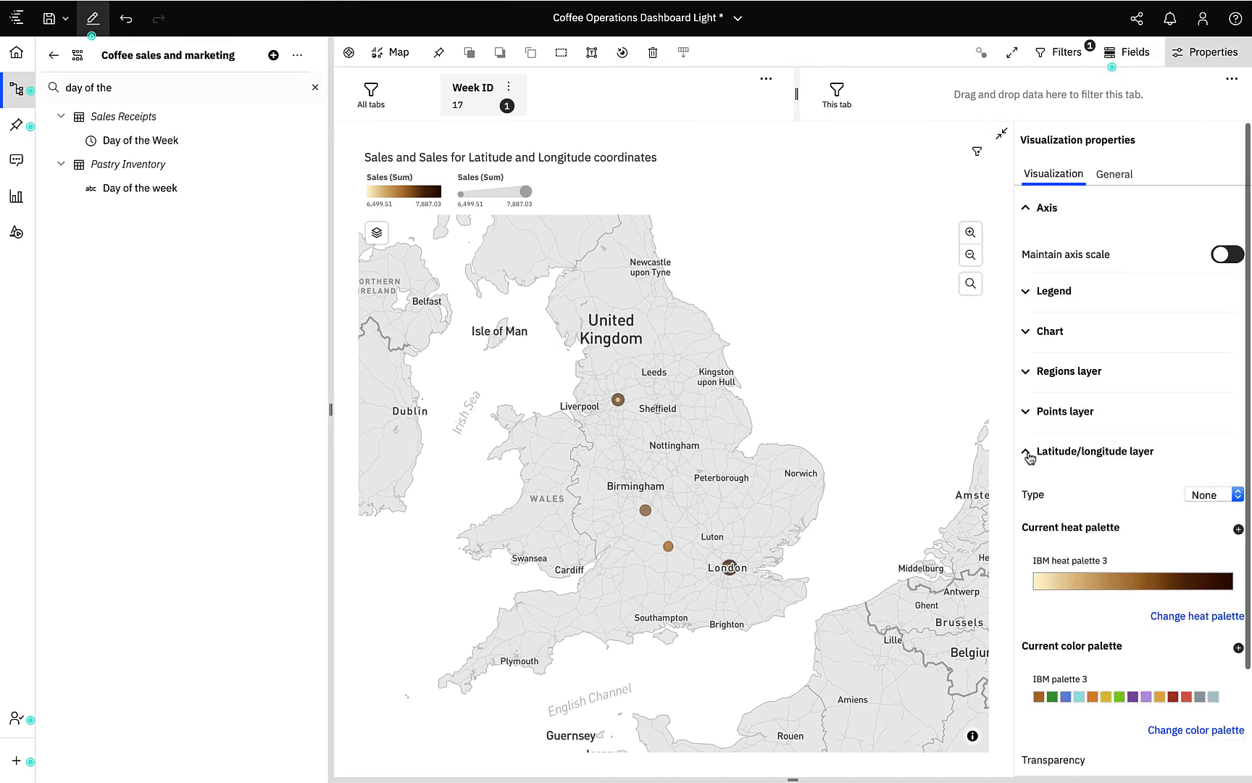
pyautogui.click(1237, 496)
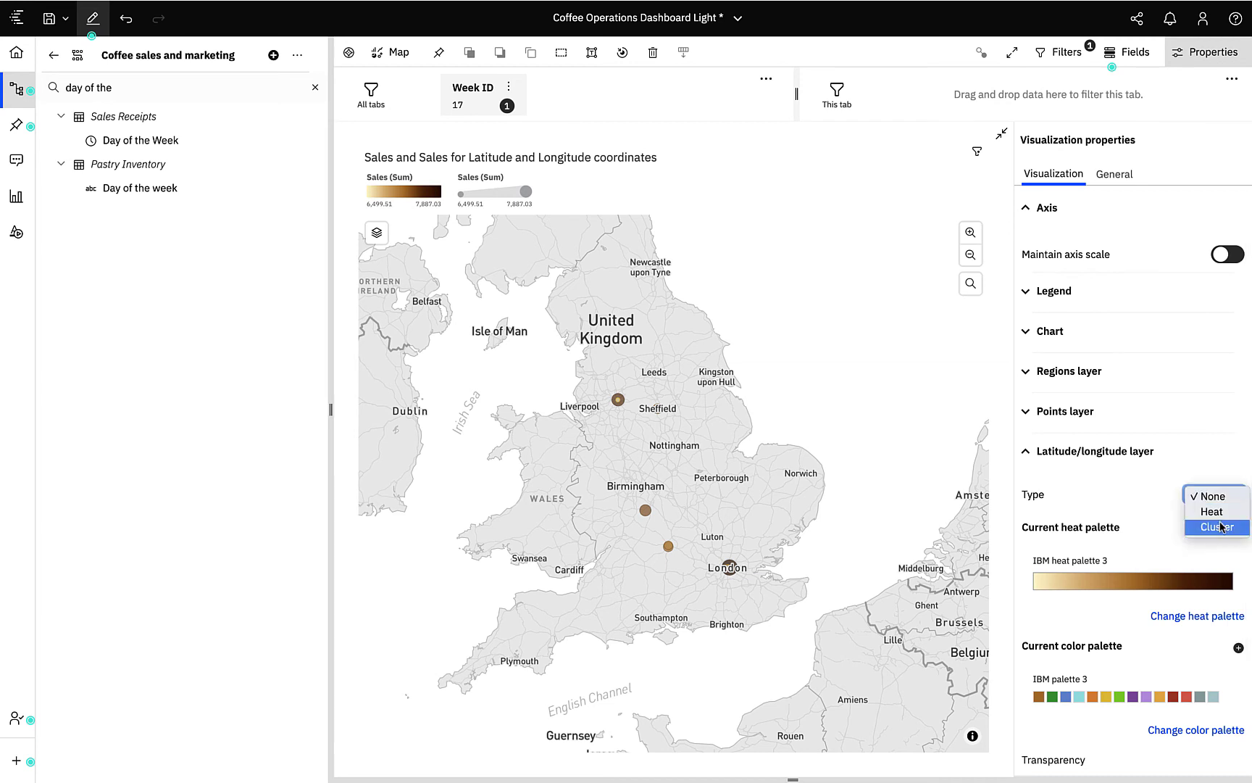
pyautogui.click(1223, 527)
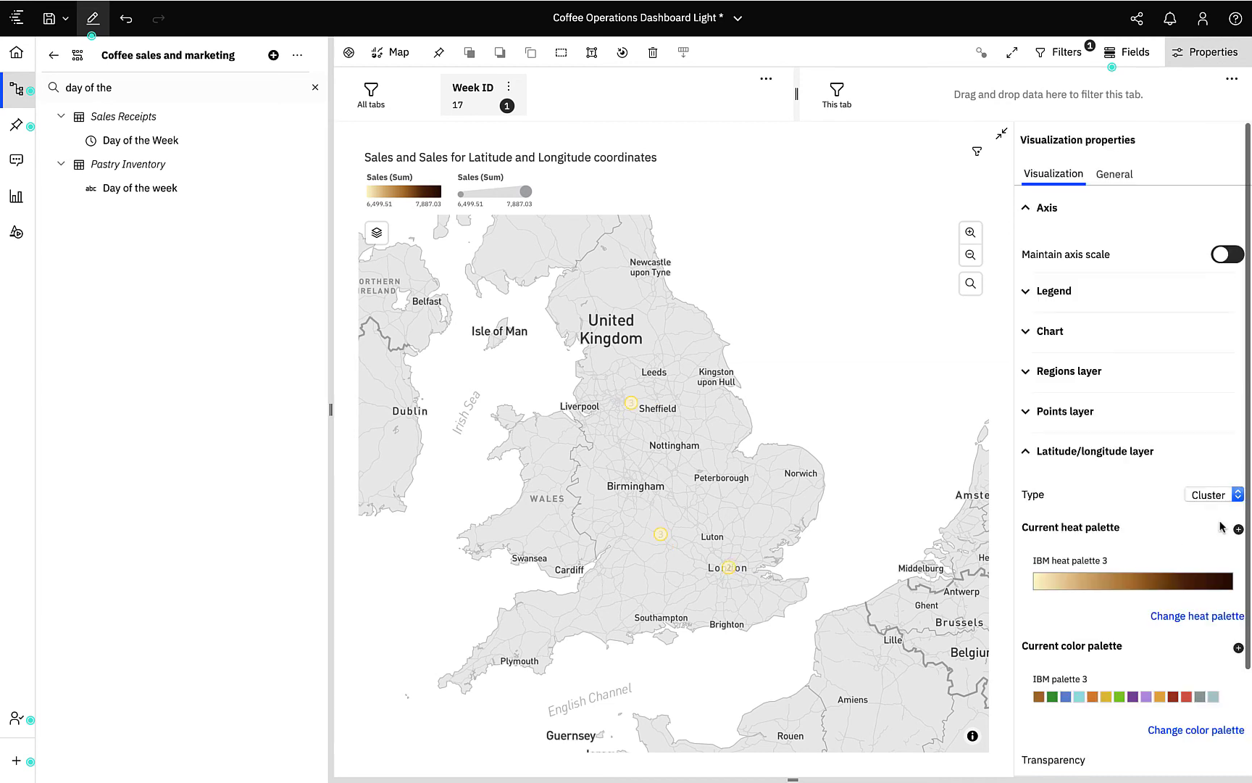
pyautogui.click(1207, 622)
pyautogui.click(1112, 456)
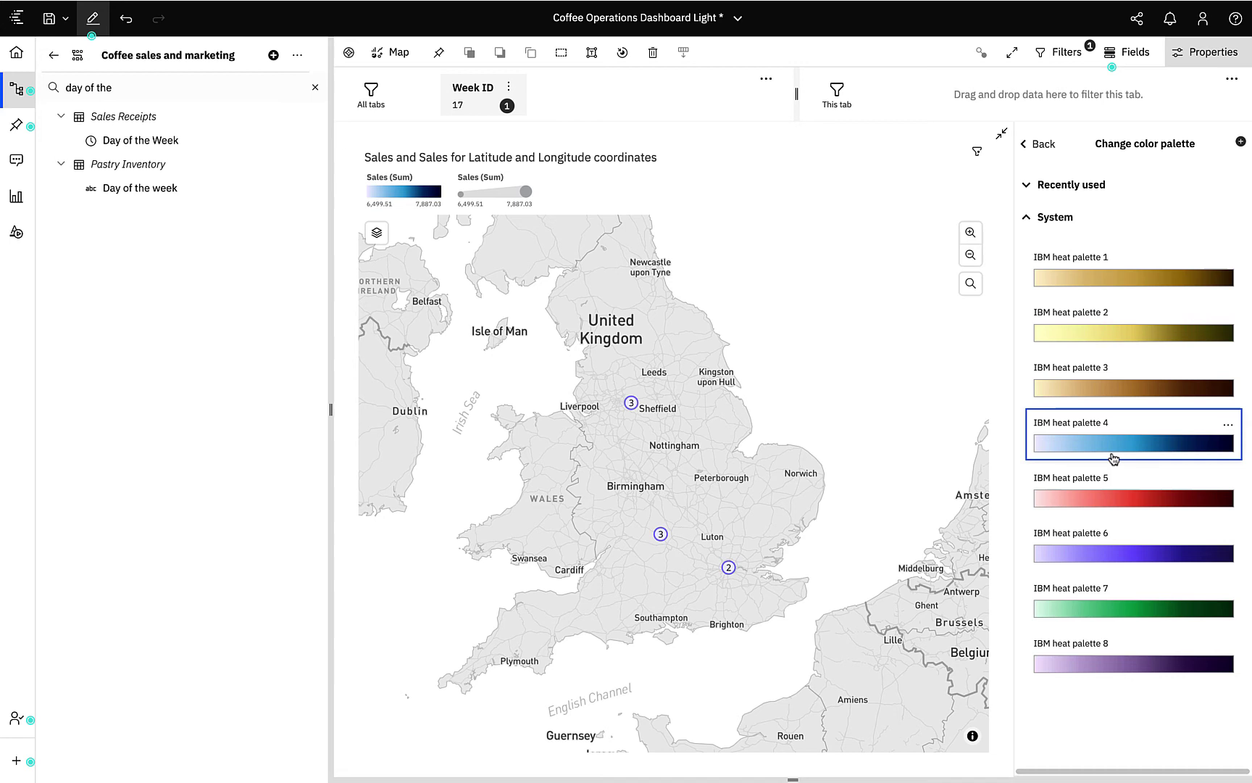
# Switch the map's basemap style to Bright and return to the full dashboard.
pyautogui.click(1041, 144)
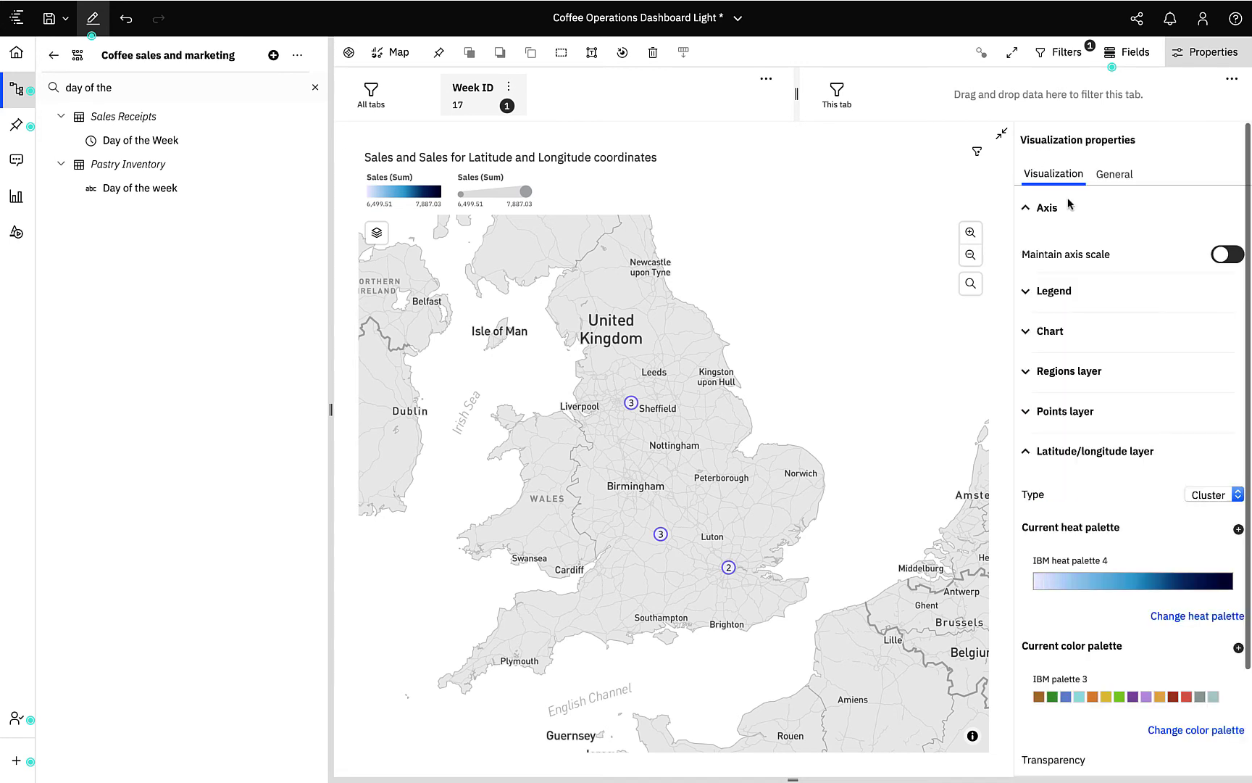
pyautogui.click(1047, 332)
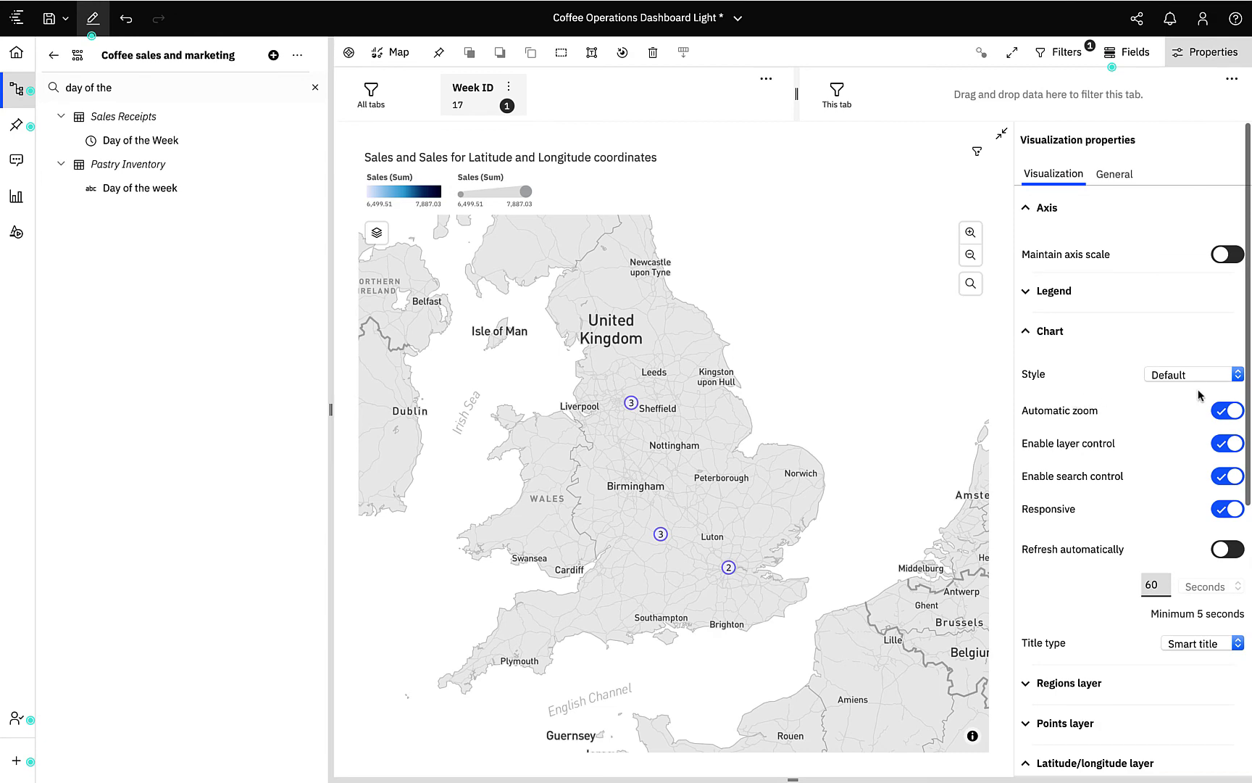
pyautogui.click(1237, 378)
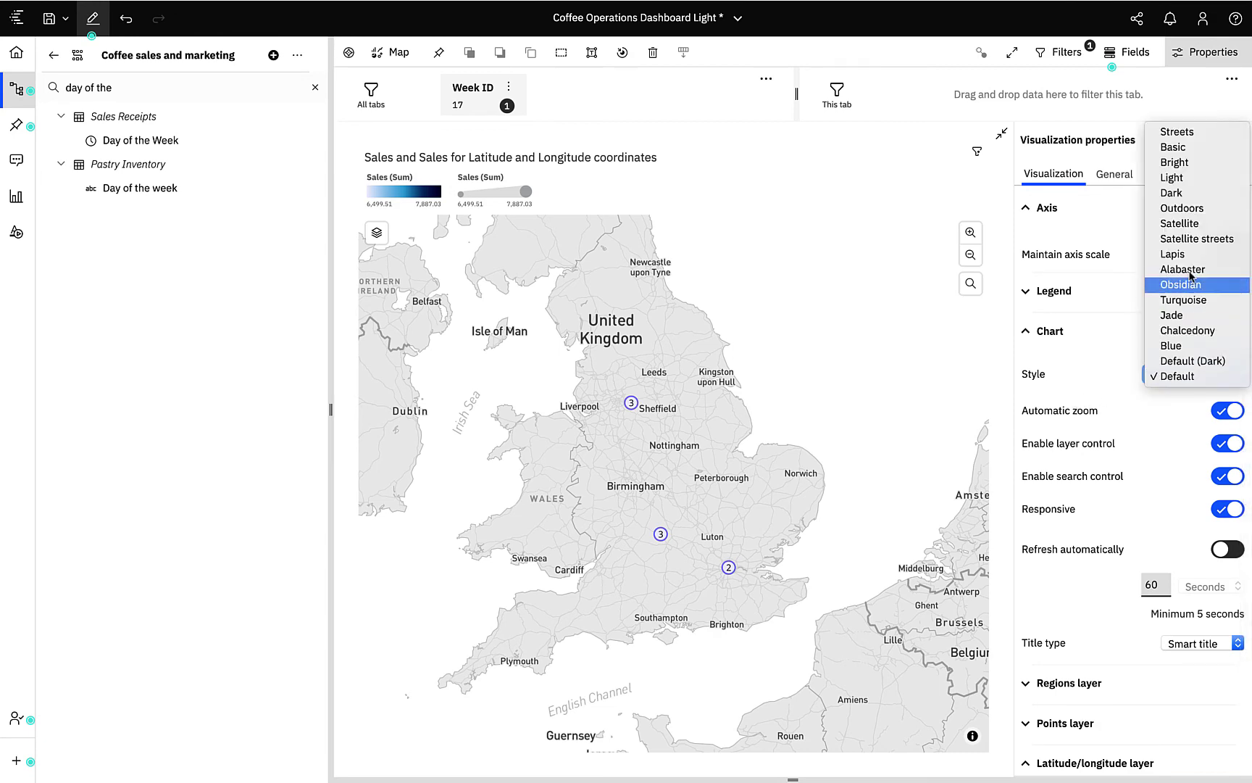
pyautogui.click(1187, 165)
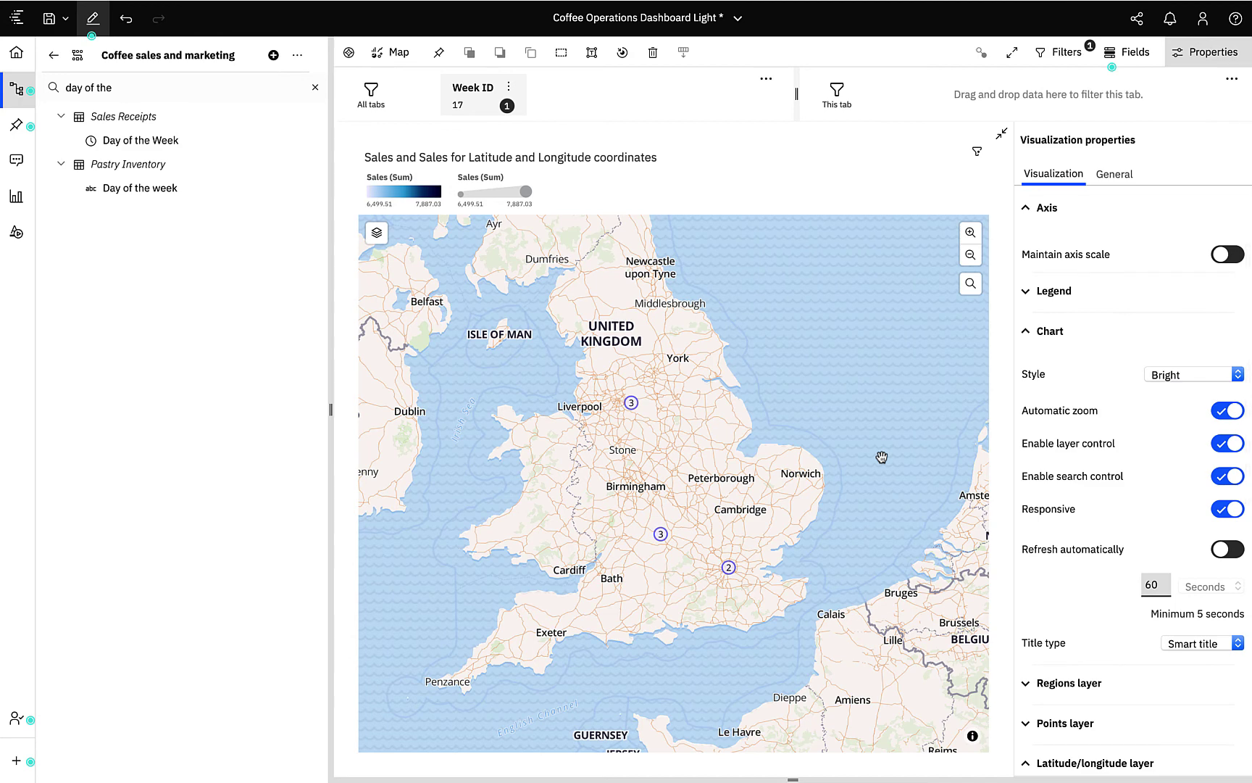
pyautogui.click(1001, 135)
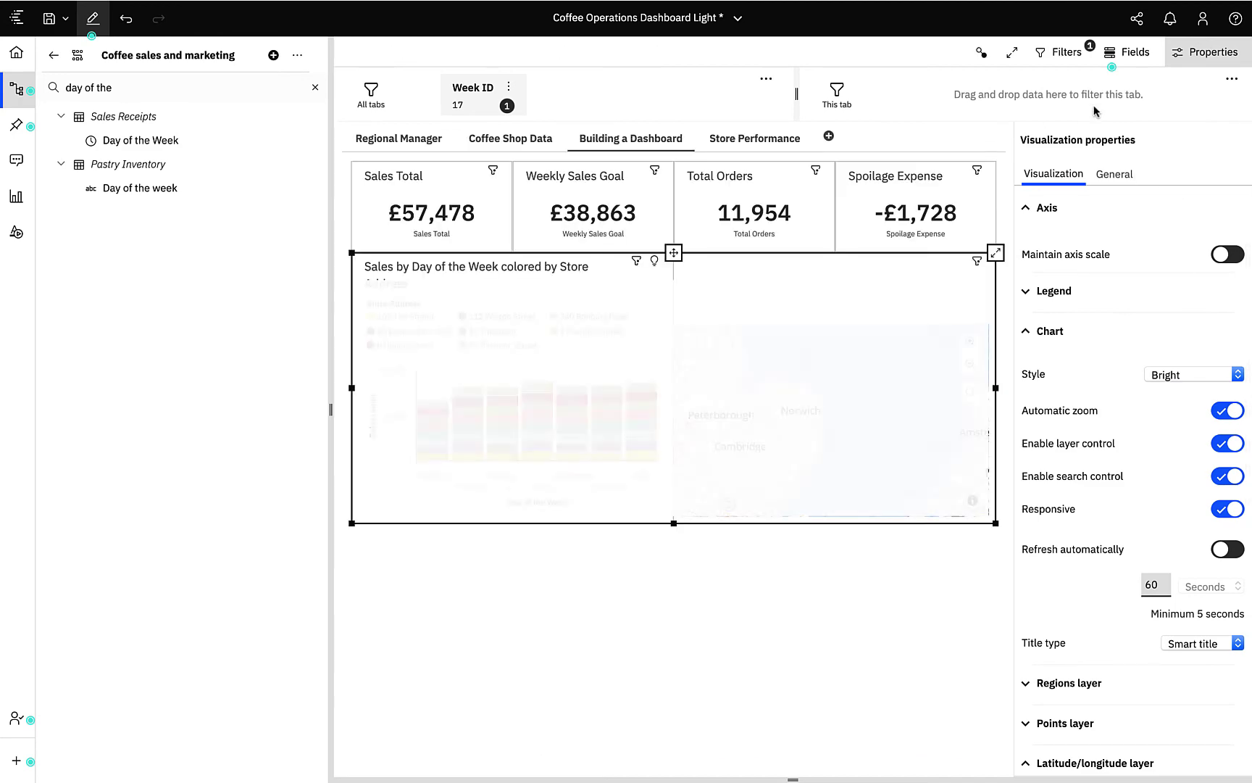
# Close the Properties panel, open the Store Performance tab, hide the filter bar, and exit edit mode.
pyautogui.click(1204, 52)
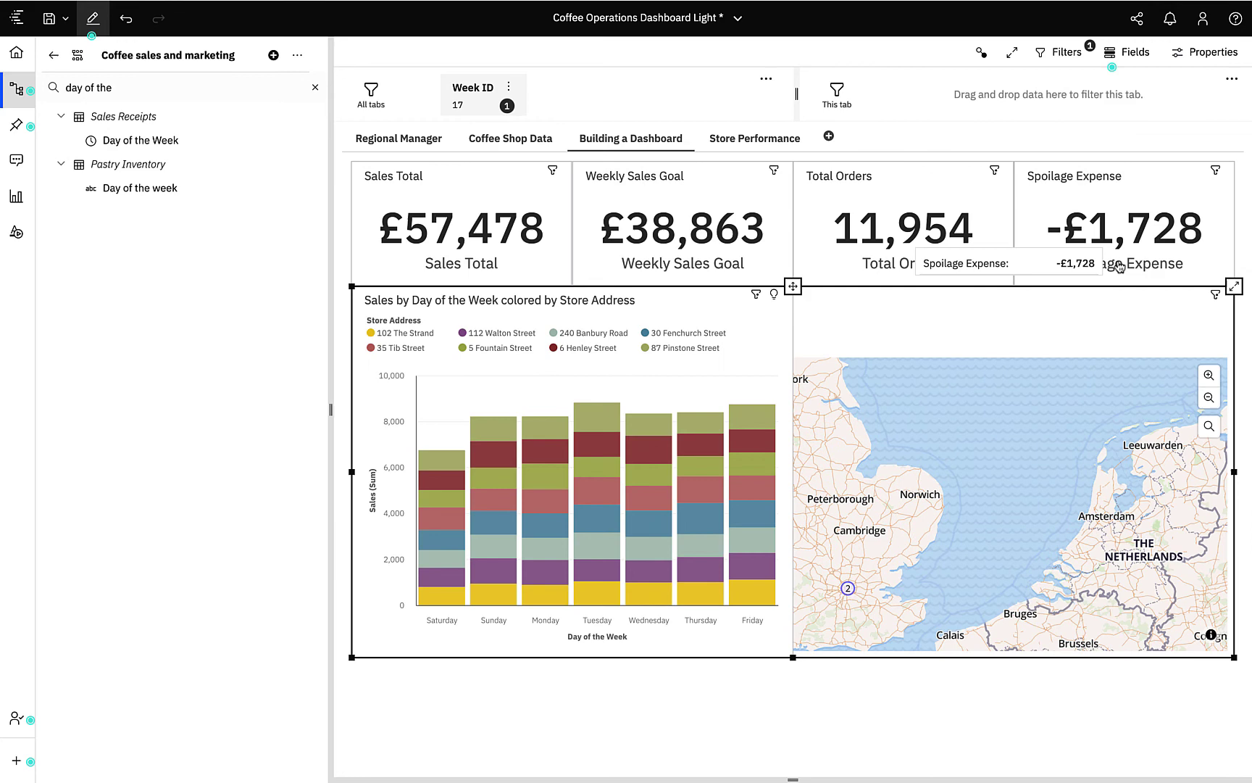
pyautogui.click(757, 138)
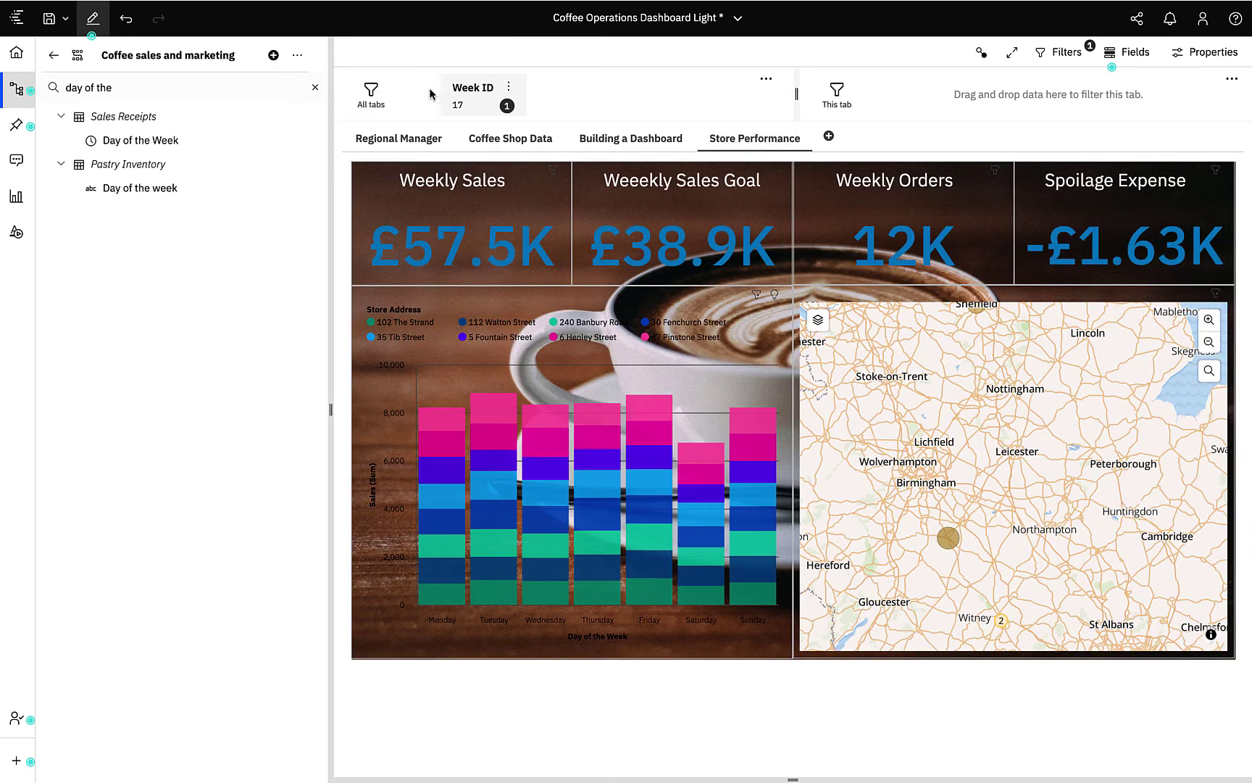
pyautogui.click(1069, 56)
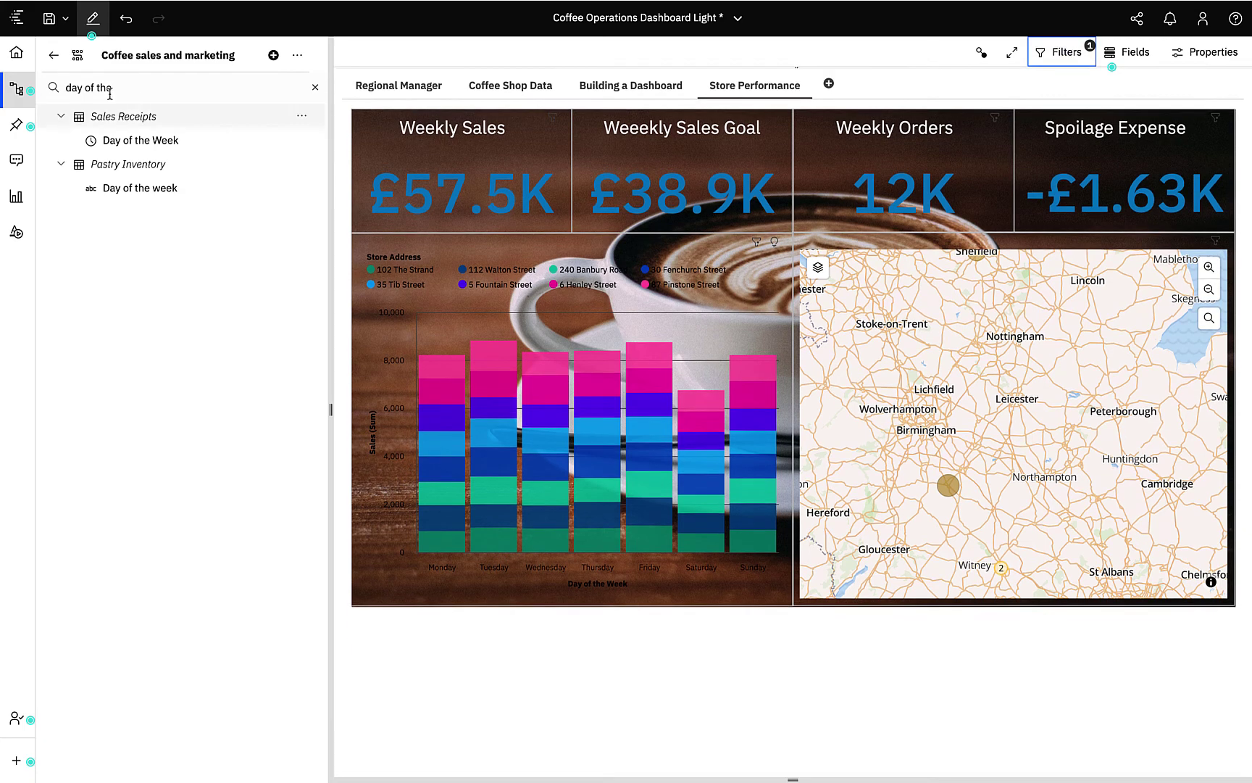
pyautogui.click(92, 18)
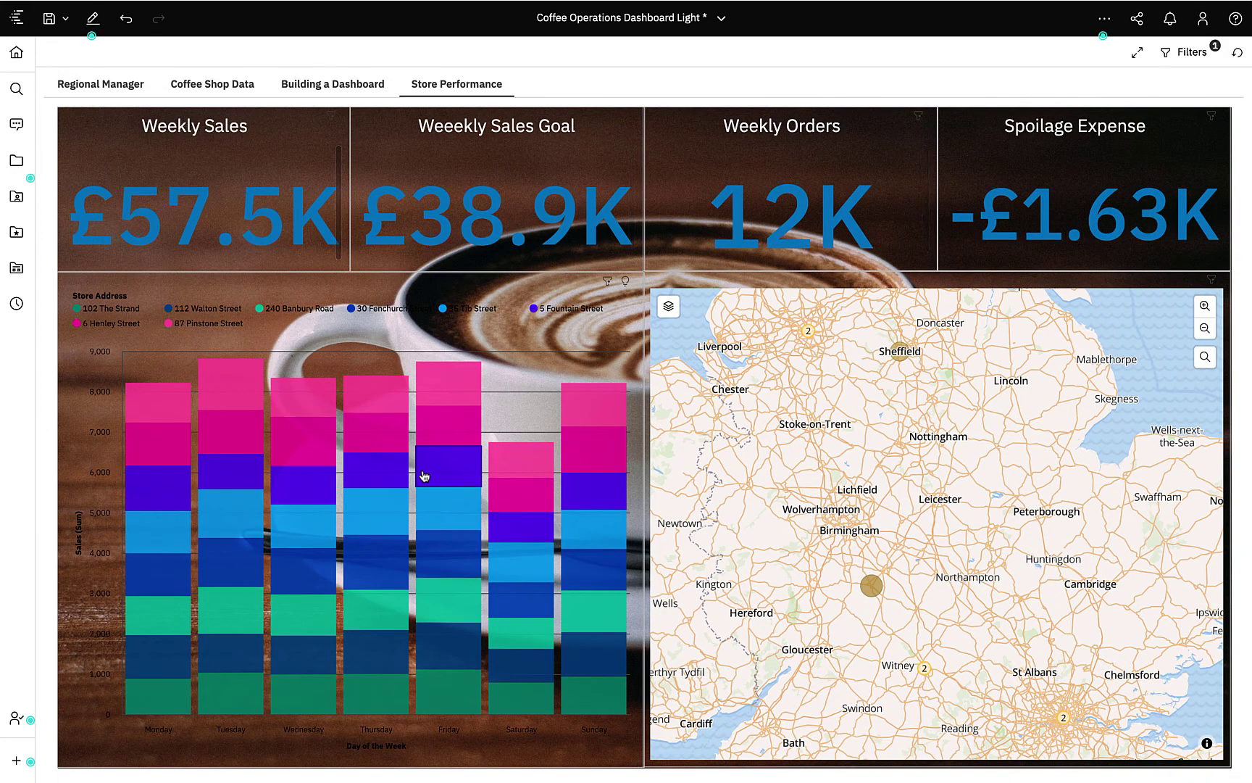
# Filter the dashboard to 30 Fenchurch Street from the map legend.
pyautogui.moveTo(425, 476)
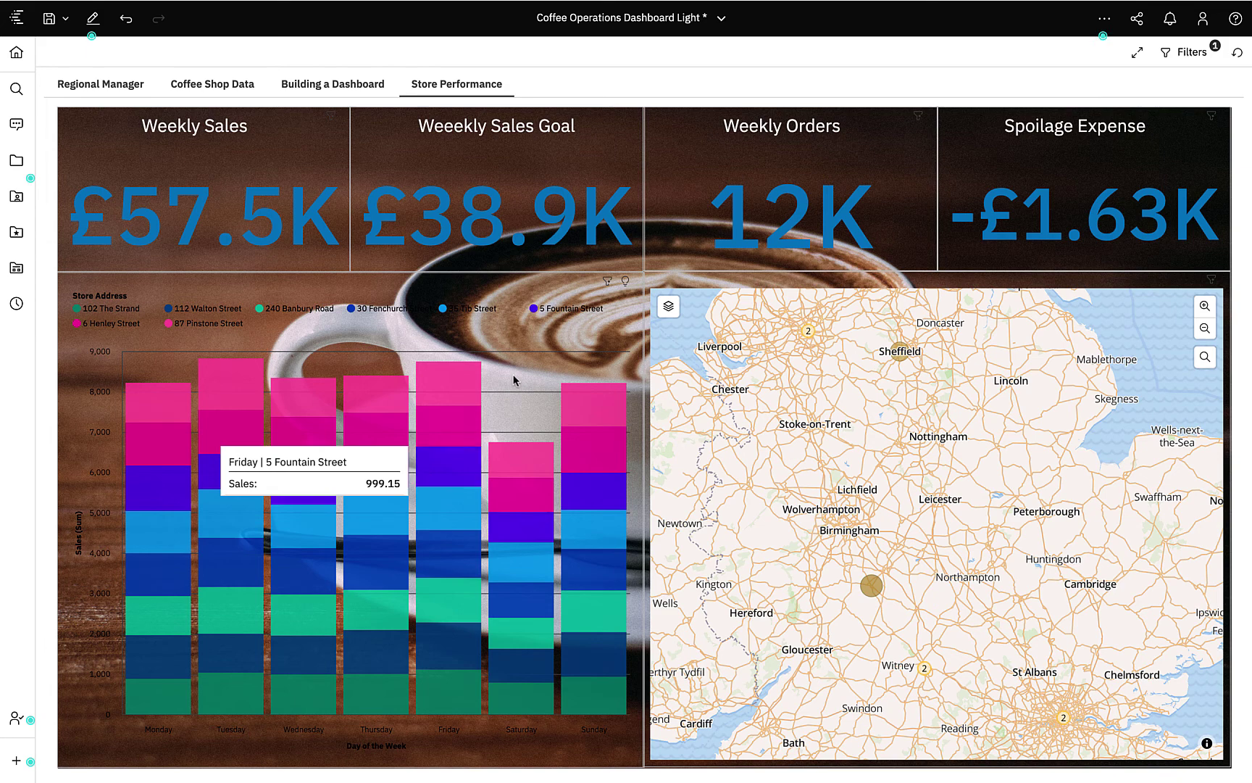
pyautogui.moveTo(557, 313)
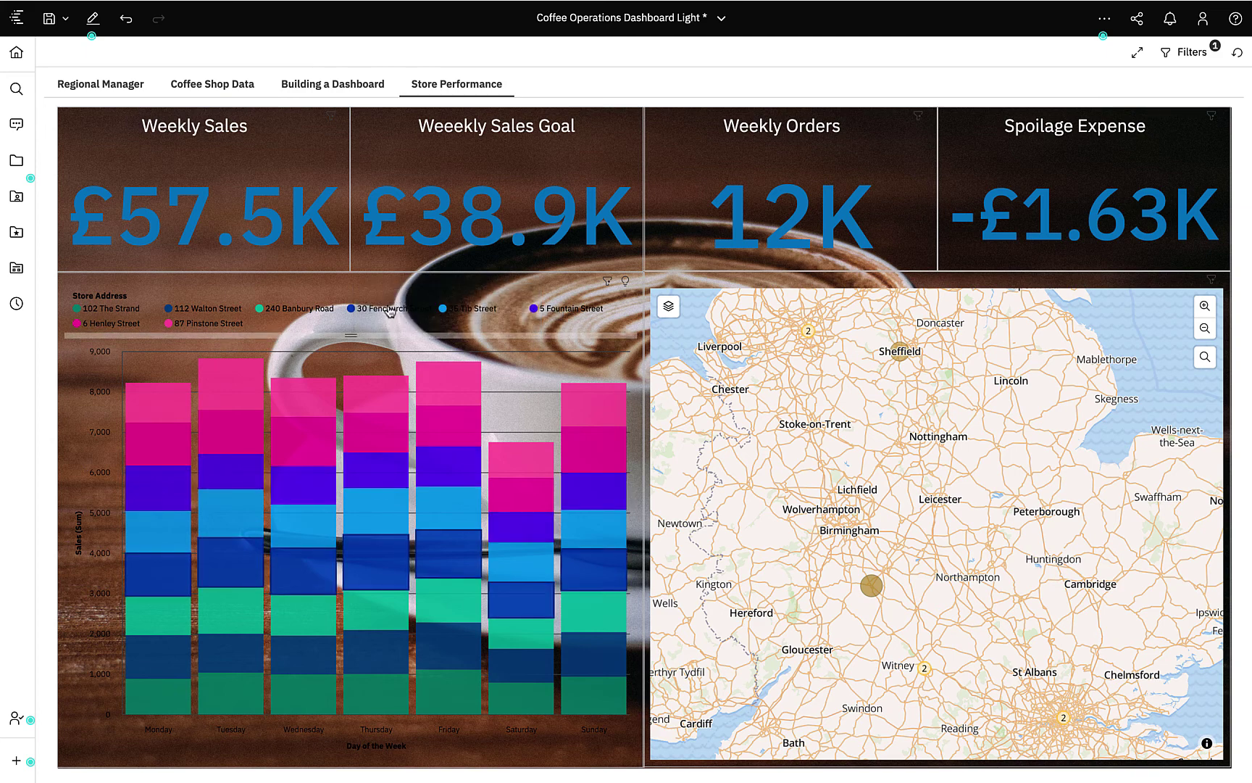
pyautogui.click(388, 312)
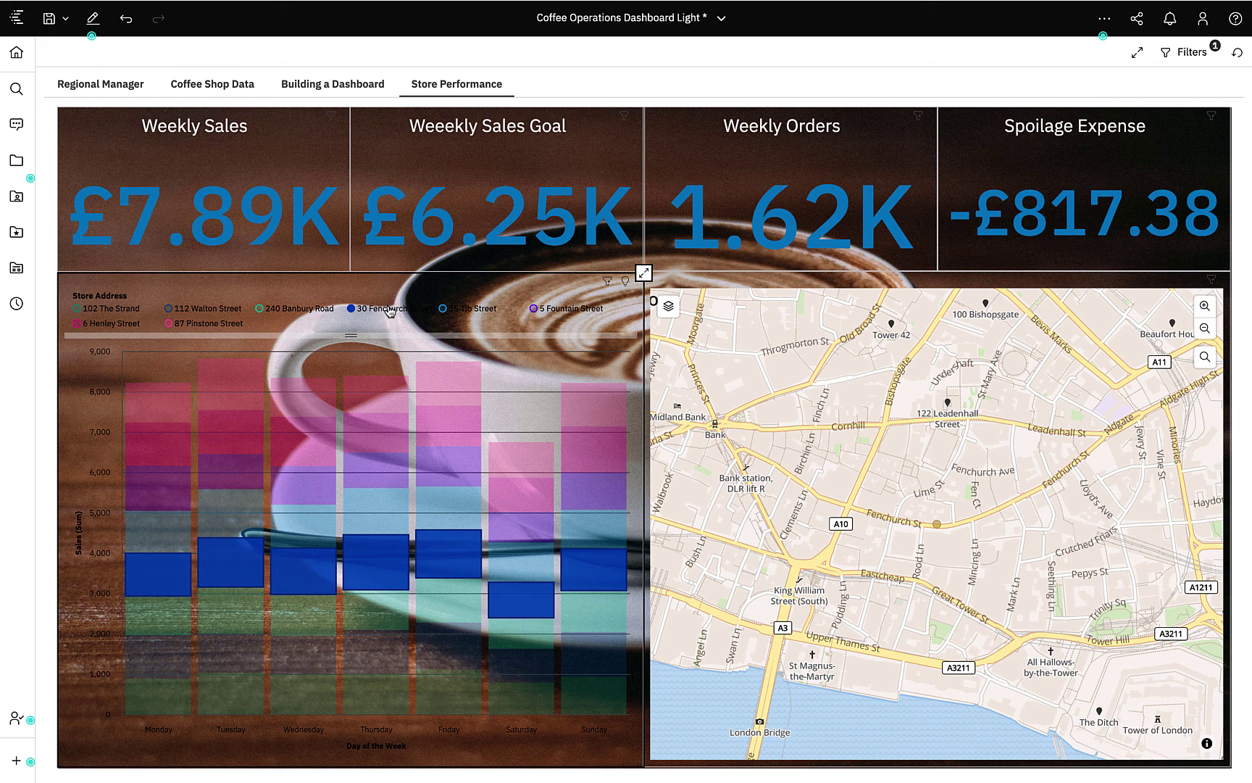
# Drill through from 30 Fenchurch Street to its Store Performance Report.
pyautogui.click(390, 311)
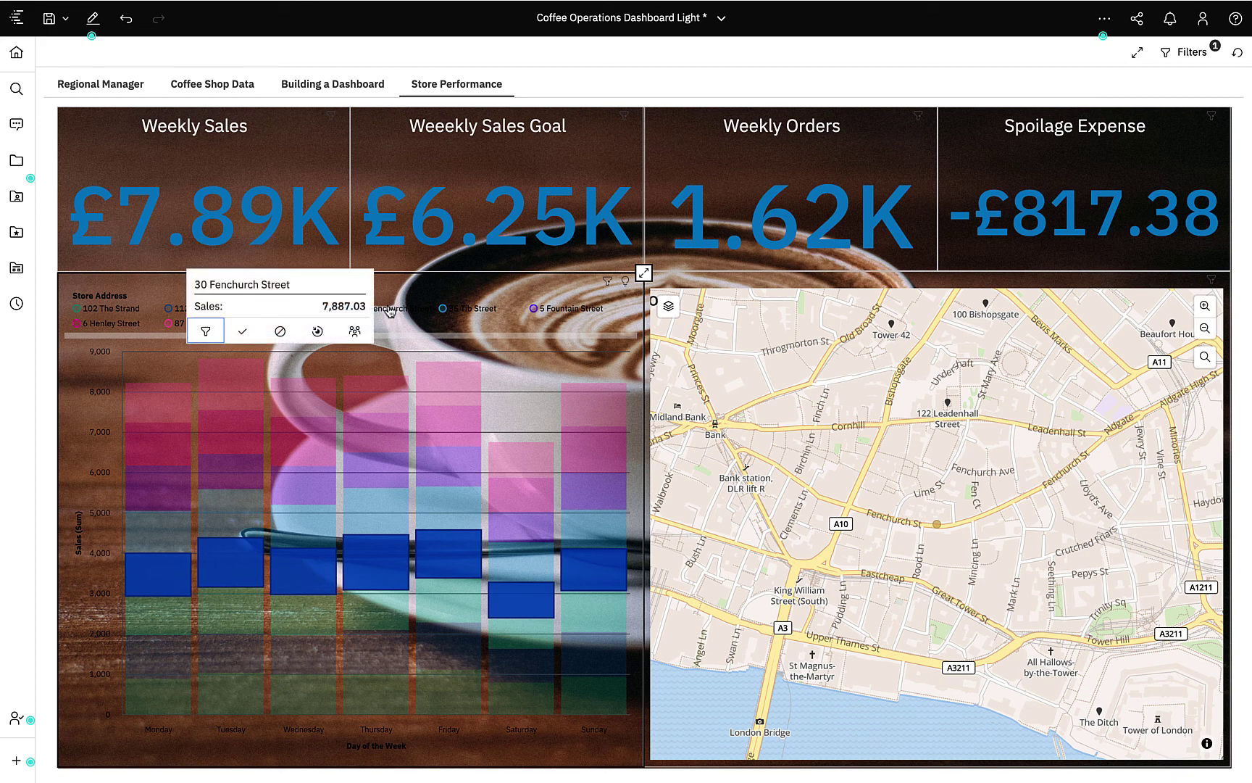
pyautogui.click(318, 331)
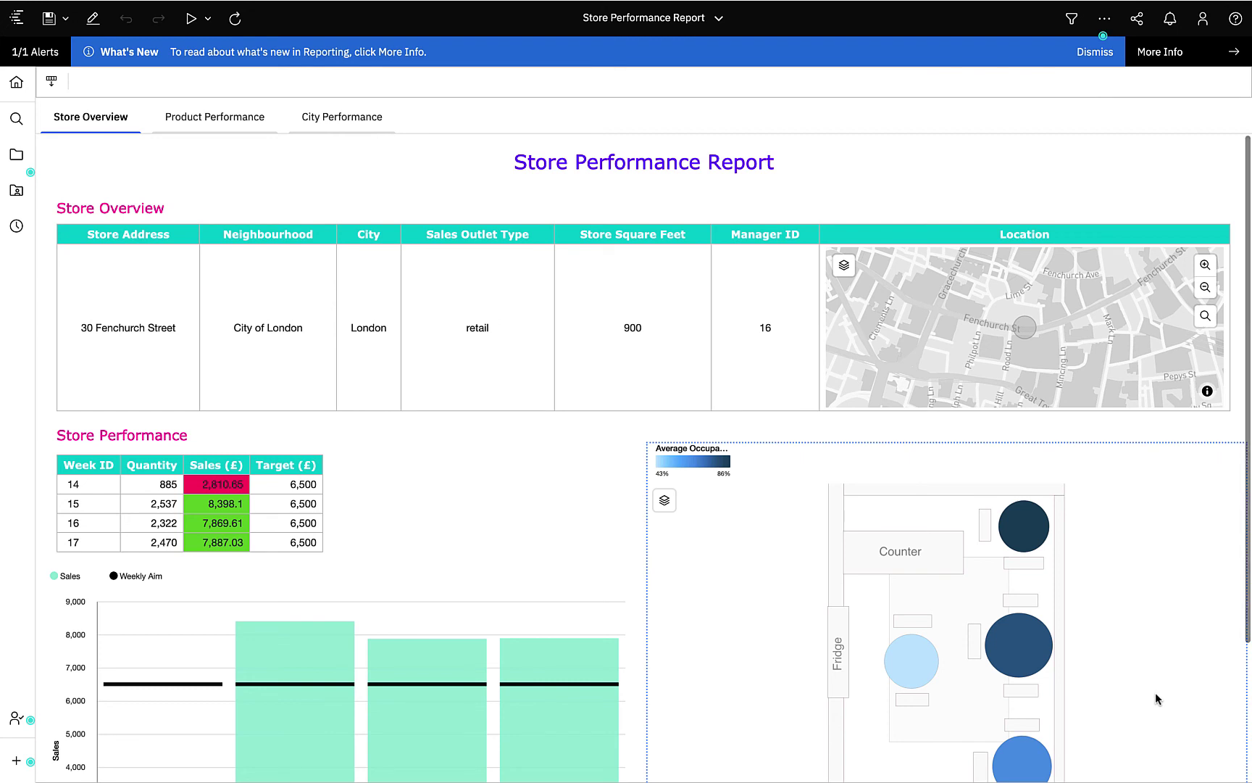
# Look over the Store Overview floor-map tables, then switch to the Product Performance page.
pyautogui.scroll(-2, 1232, 516)
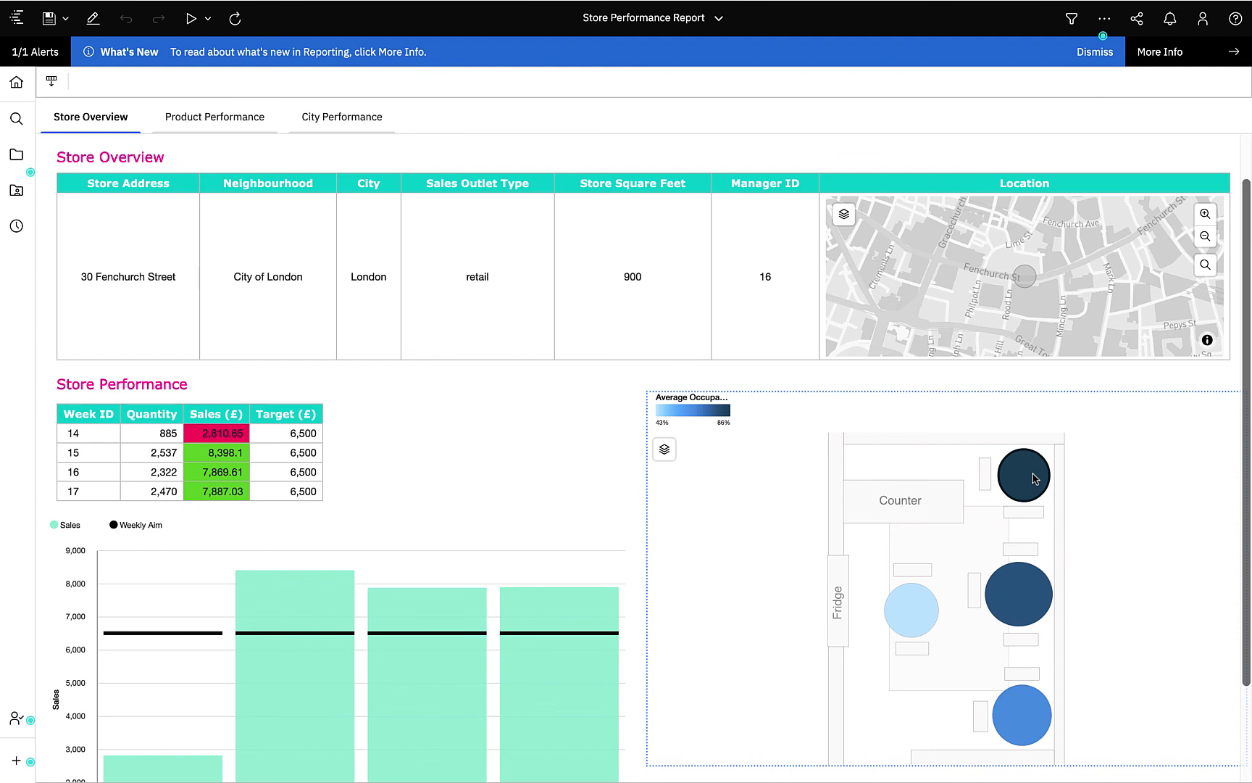
pyautogui.moveTo(1033, 478)
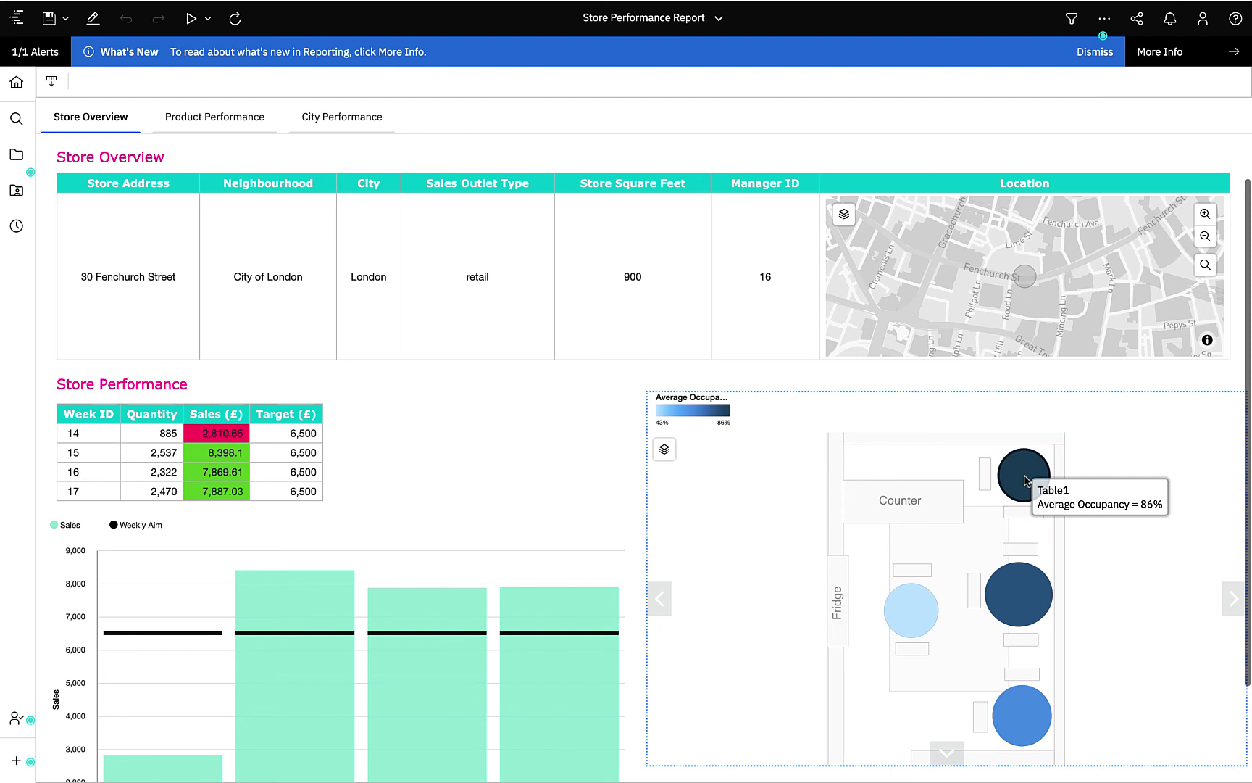
pyautogui.moveTo(908, 616)
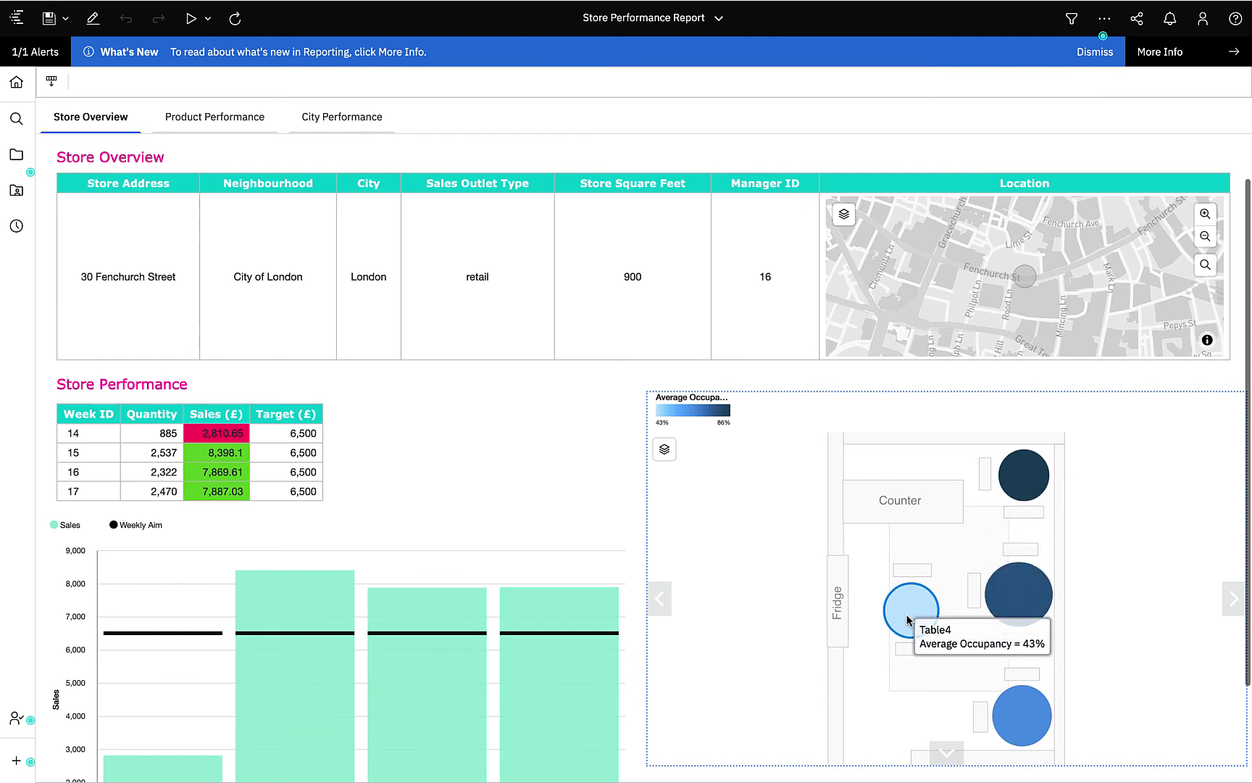
pyautogui.click(255, 123)
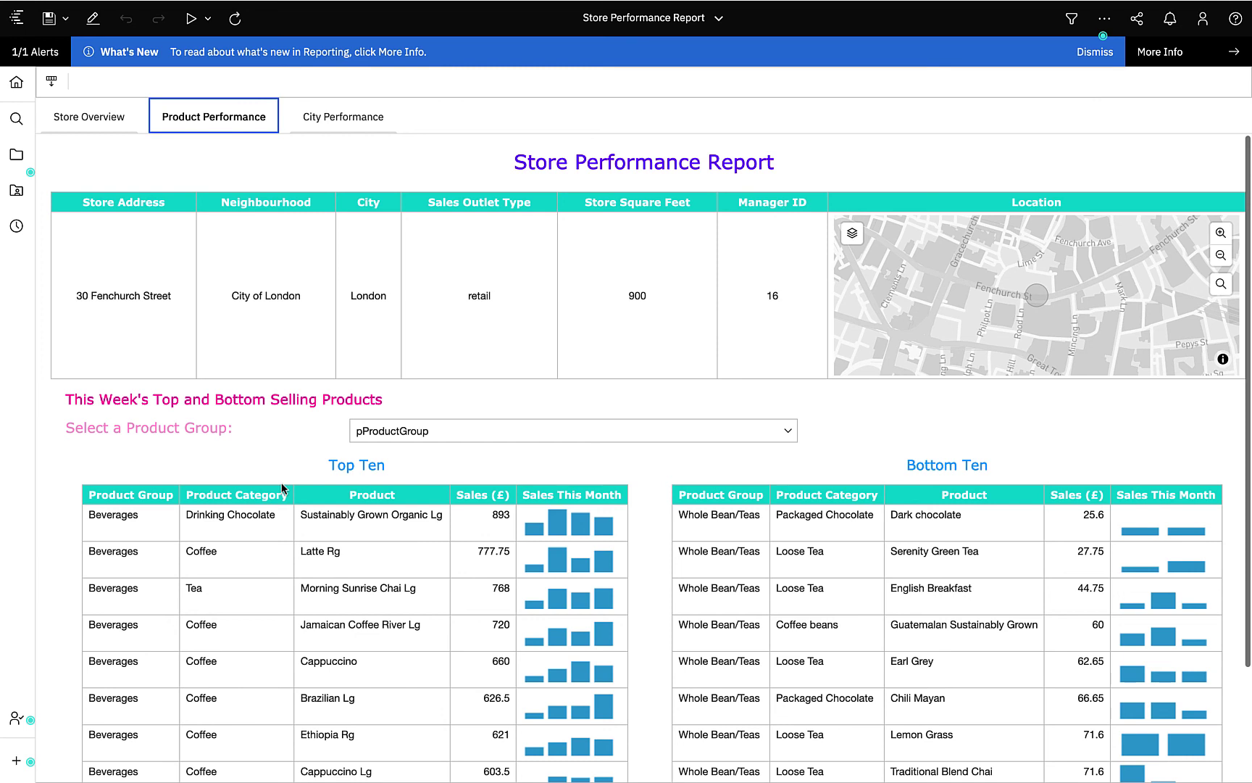
# View the City Performance page, then return to Coffee Operations Dashboard Light's Regional Manager tab.
pyautogui.click(343, 119)
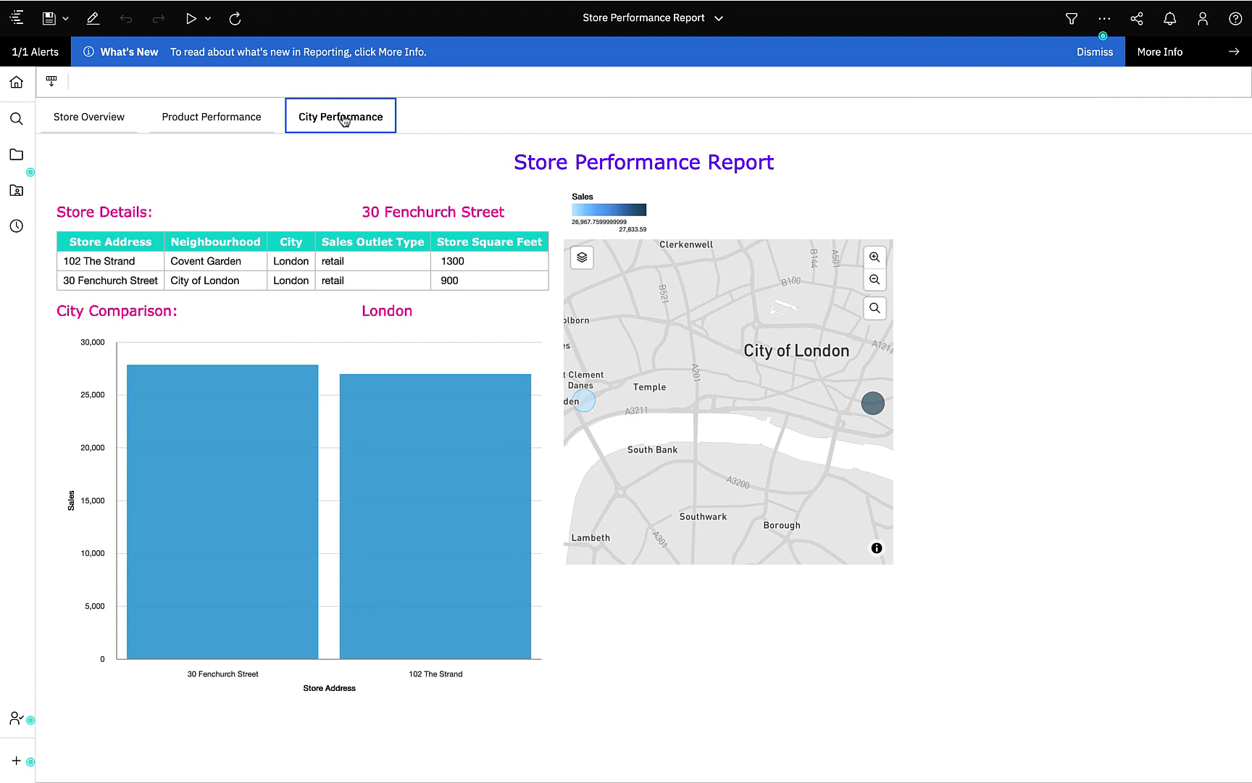
pyautogui.click(718, 18)
pyautogui.click(647, 135)
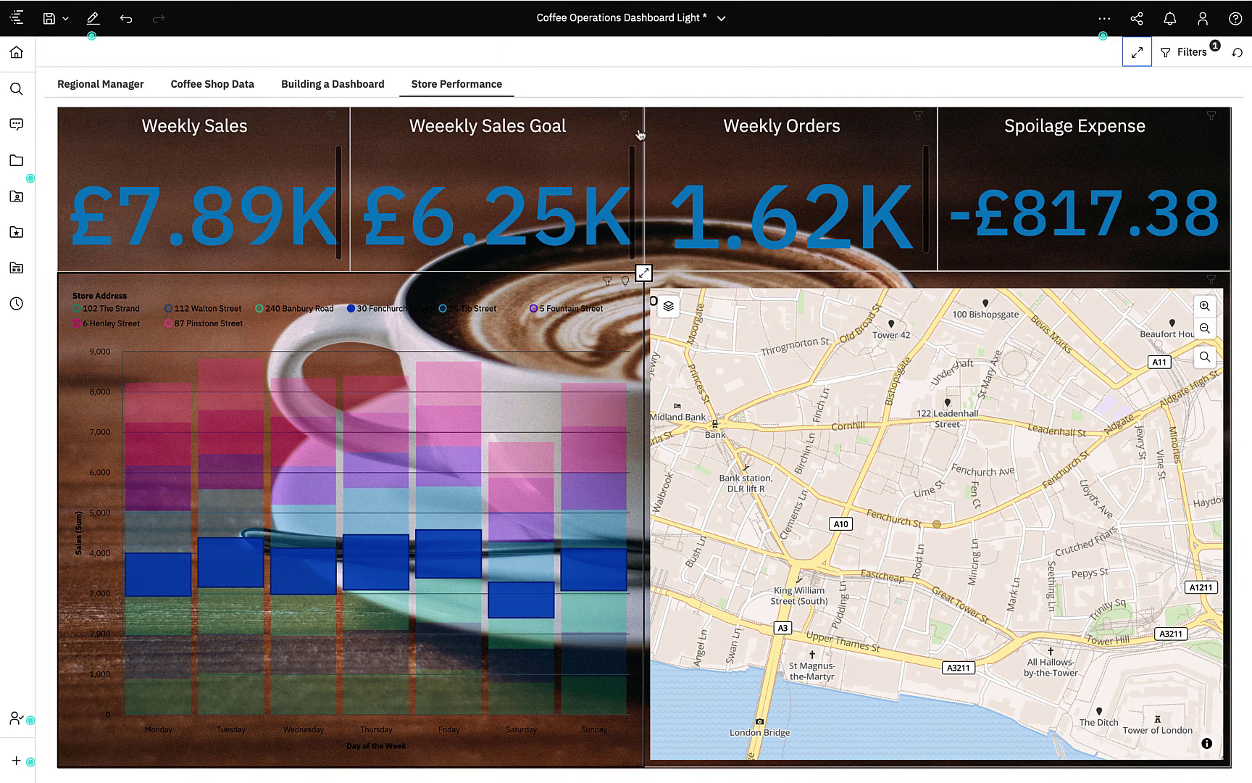
pyautogui.click(100, 86)
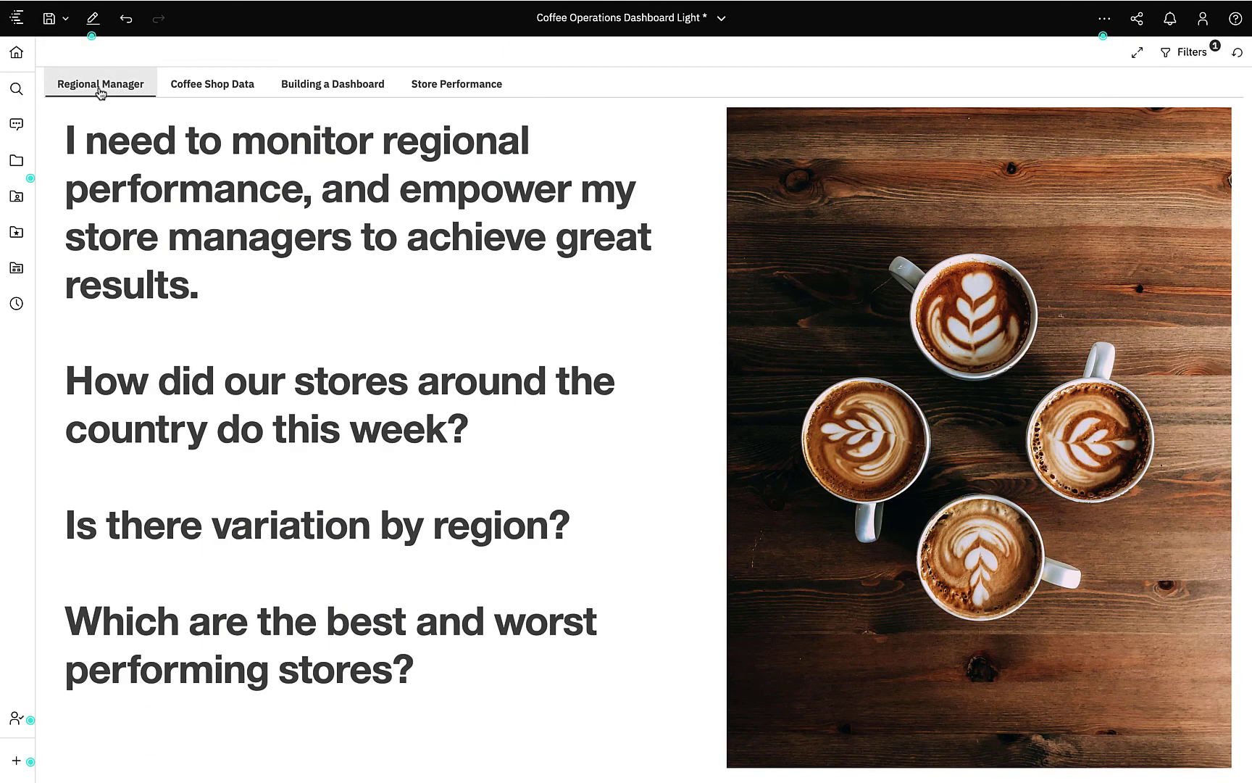